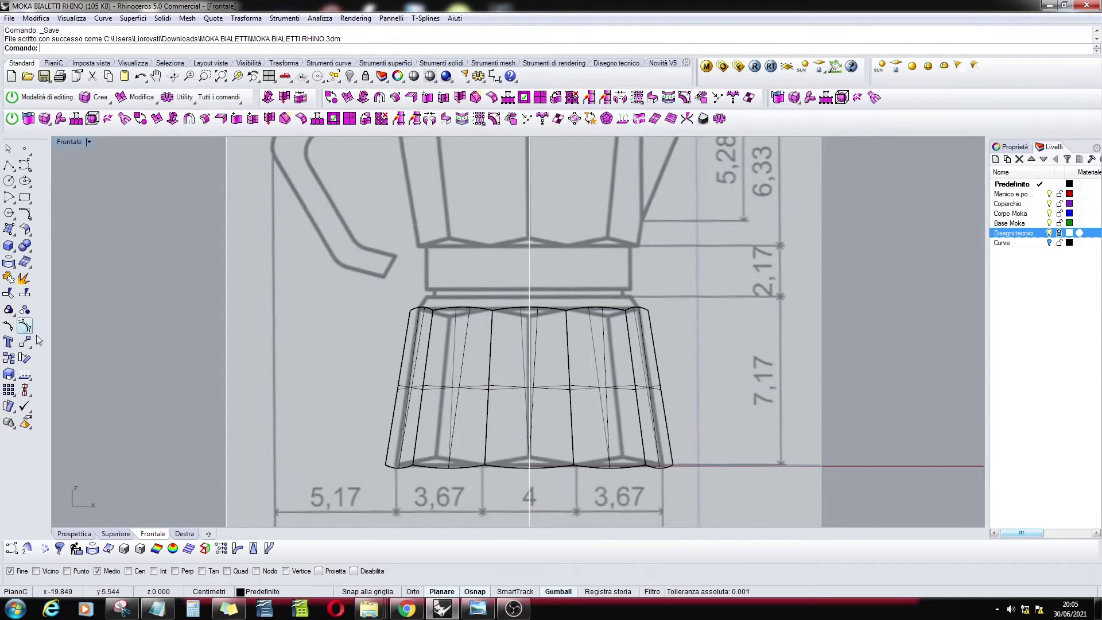
In the top view, draw a circle centred on the origin, sized to the body outline in the reference drawing.
click(115, 534)
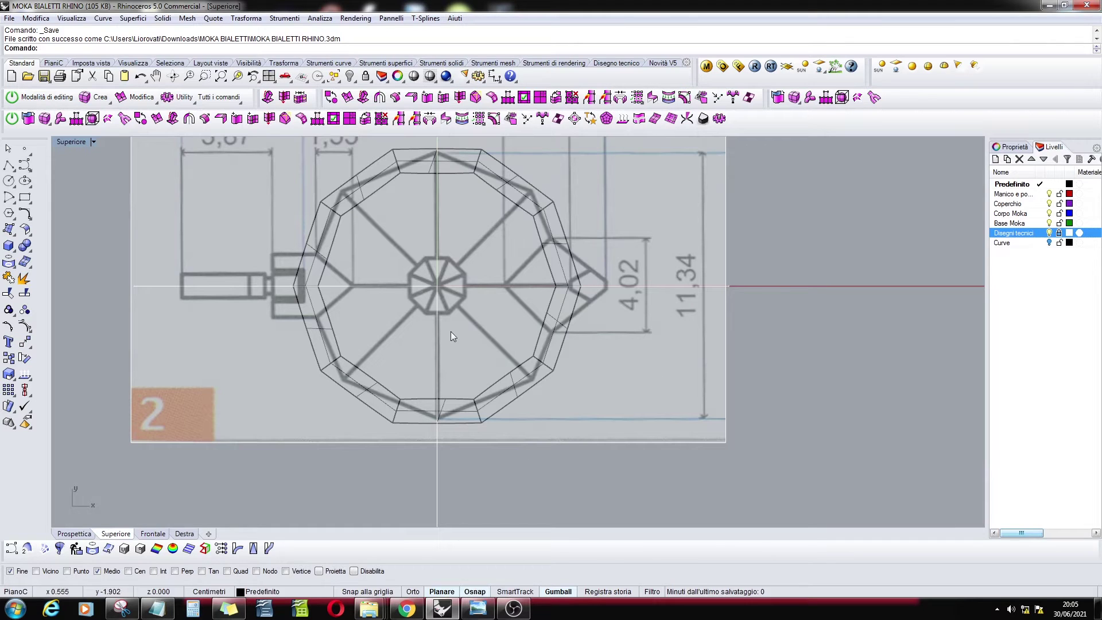
click(14, 247)
click(12, 181)
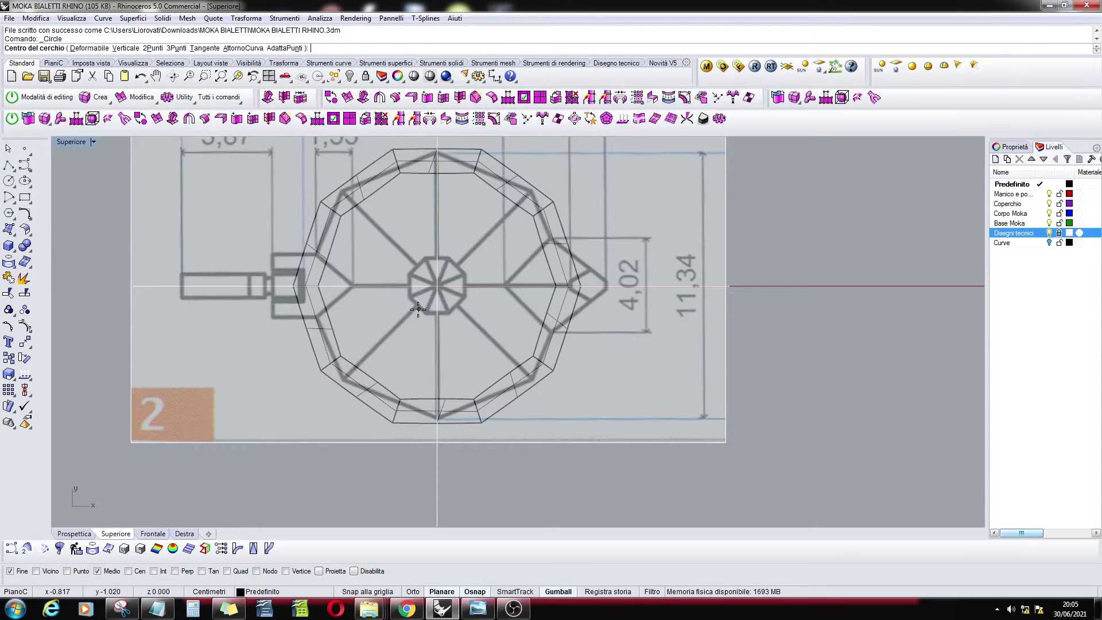
text(0)
key(Return)
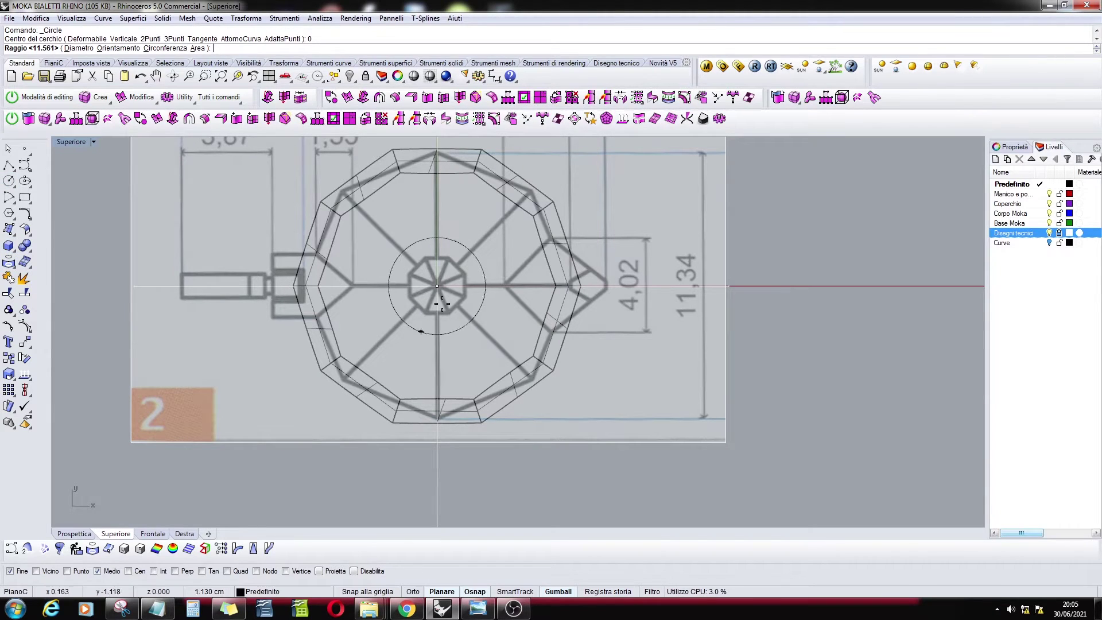
key(alt)
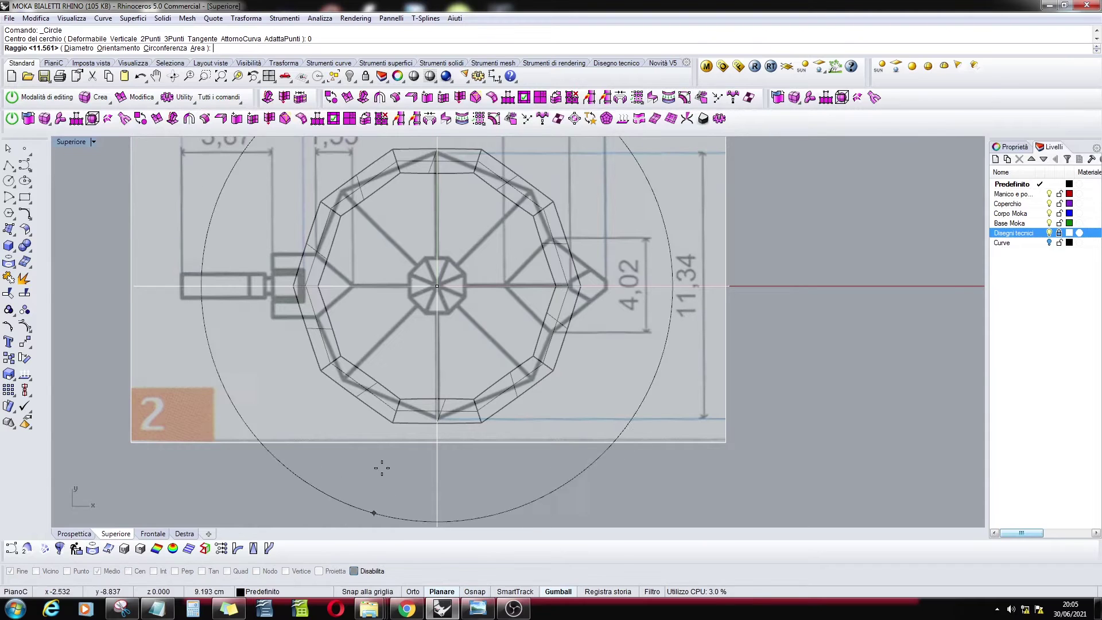
key(shift)
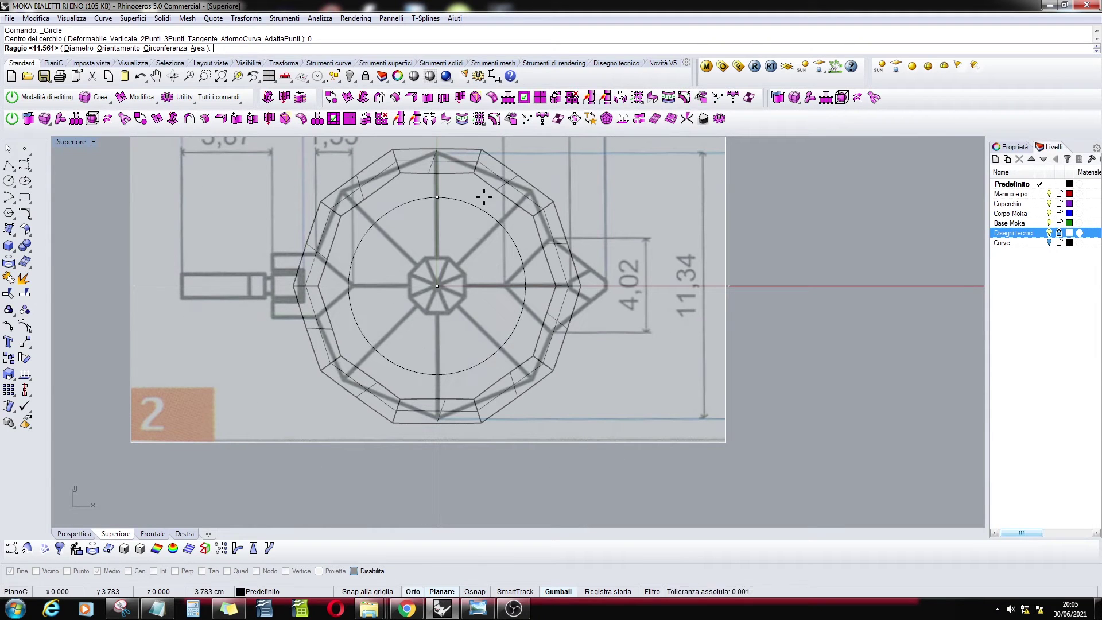
click(571, 201)
In the front view, move the circle vertically to just below the scalloped lower edge of the moka base.
click(548, 212)
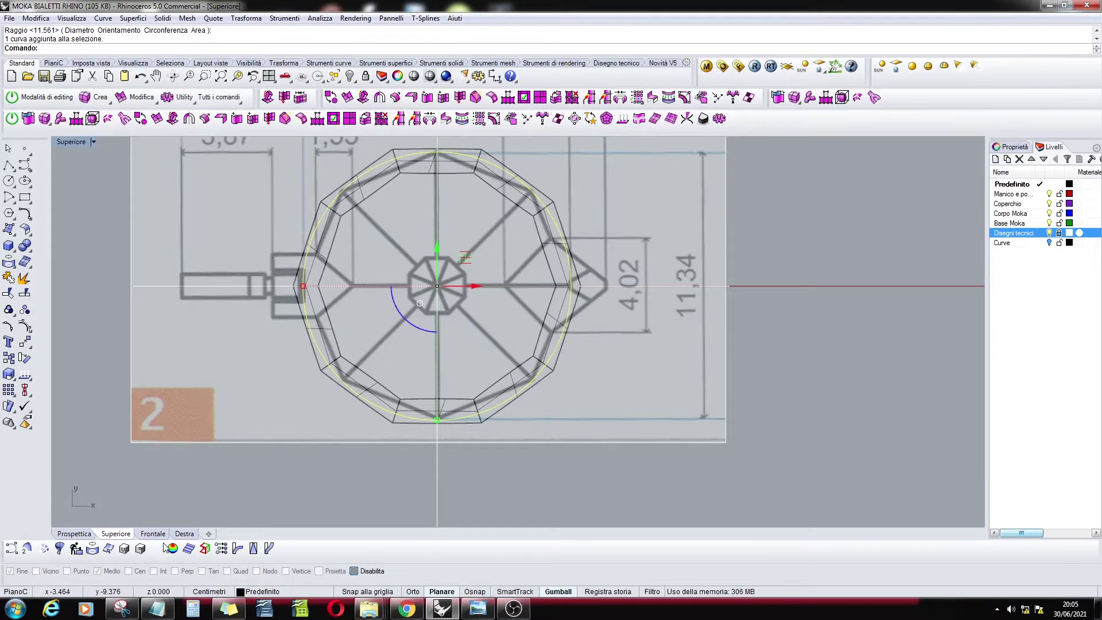
click(149, 533)
scroll(536, 379, up, 4)
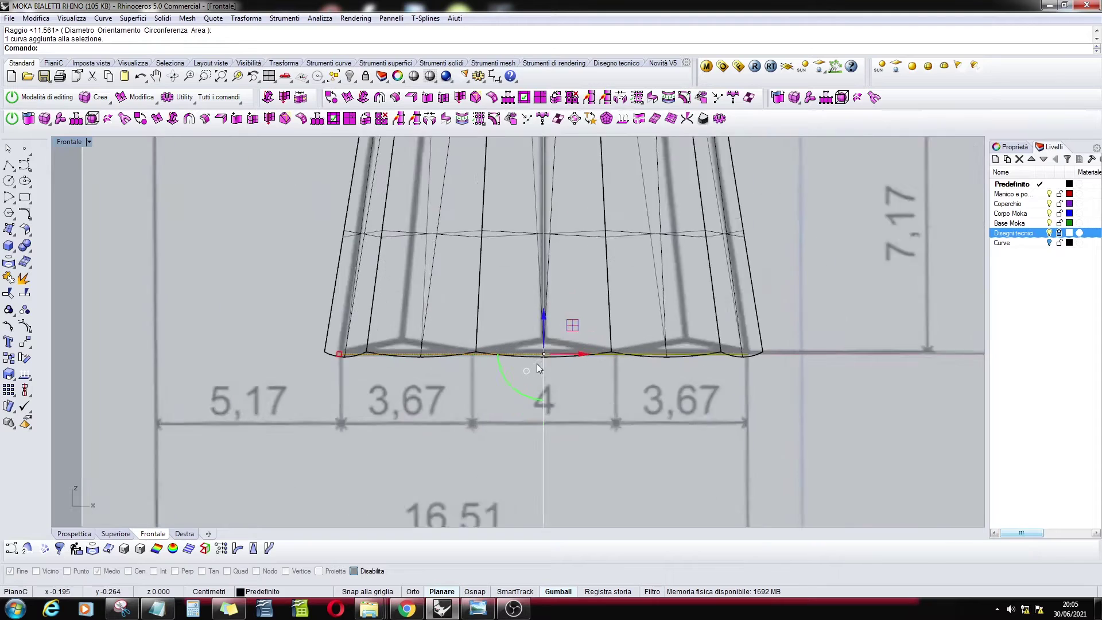
drag(544, 312, 545, 324)
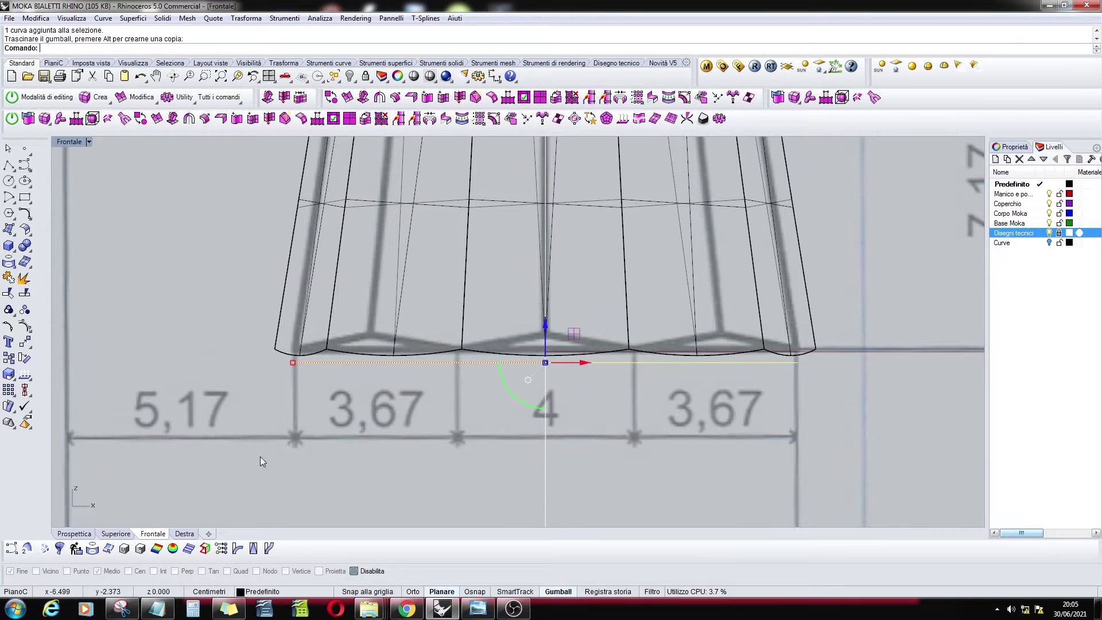
Hide the Disegni tecnici layer and inspect the circle under the base from below in the perspective view.
click(83, 534)
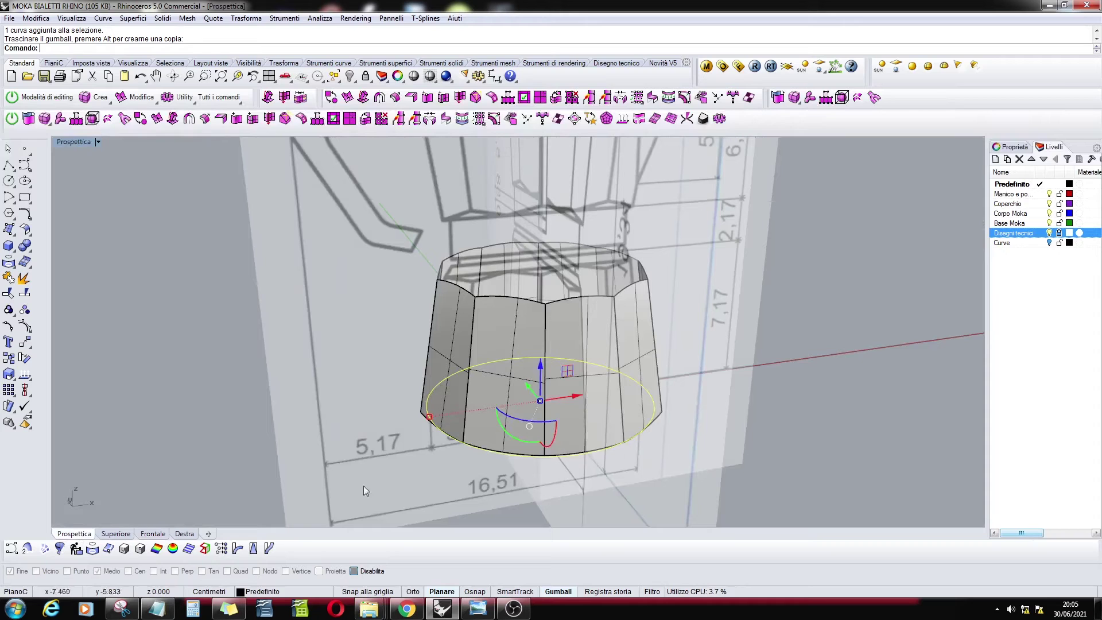
click(1050, 232)
click(590, 497)
right_drag(590, 498, 591, 379)
click(544, 363)
click(568, 377)
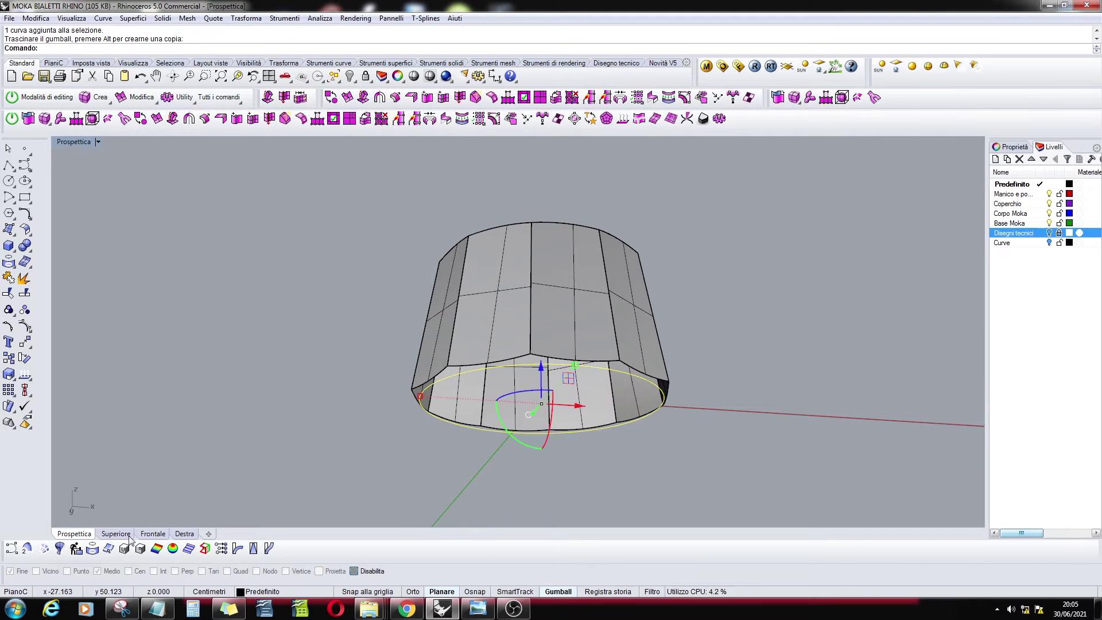
In the top view, enlarge the circle with Scale 2D about the origin by a factor of about 1.036.
click(115, 534)
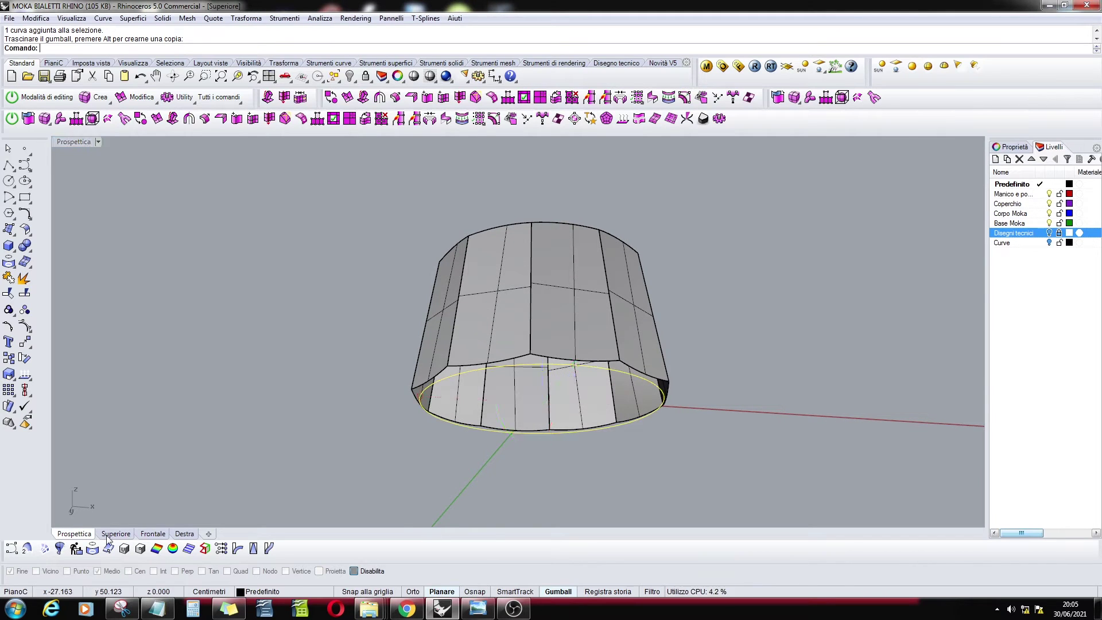
click(14, 379)
click(41, 380)
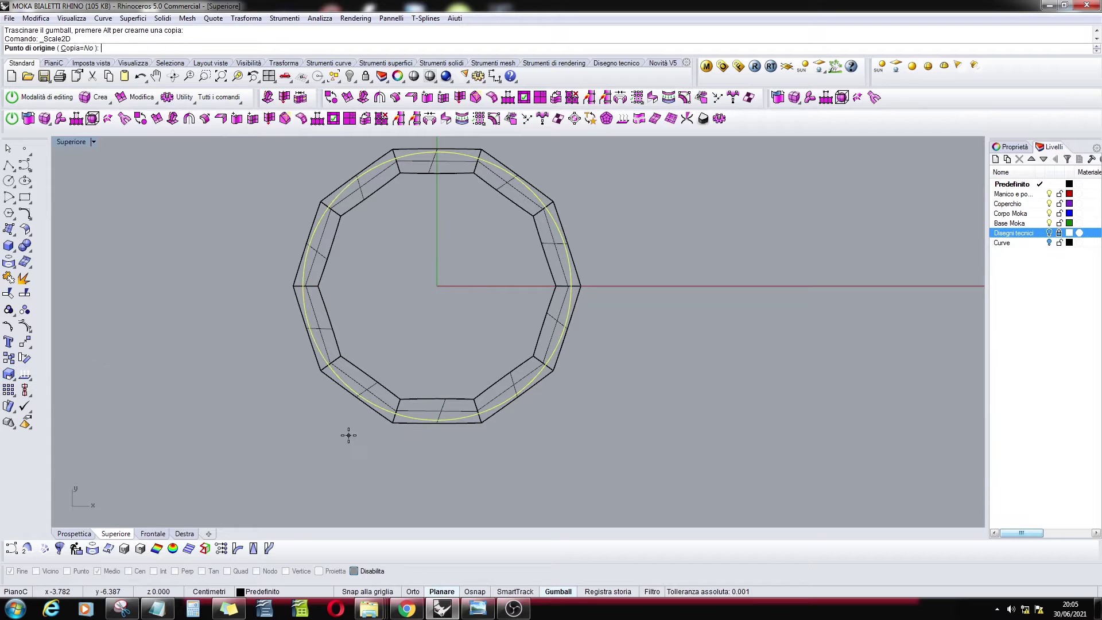
text(0)
key(Return)
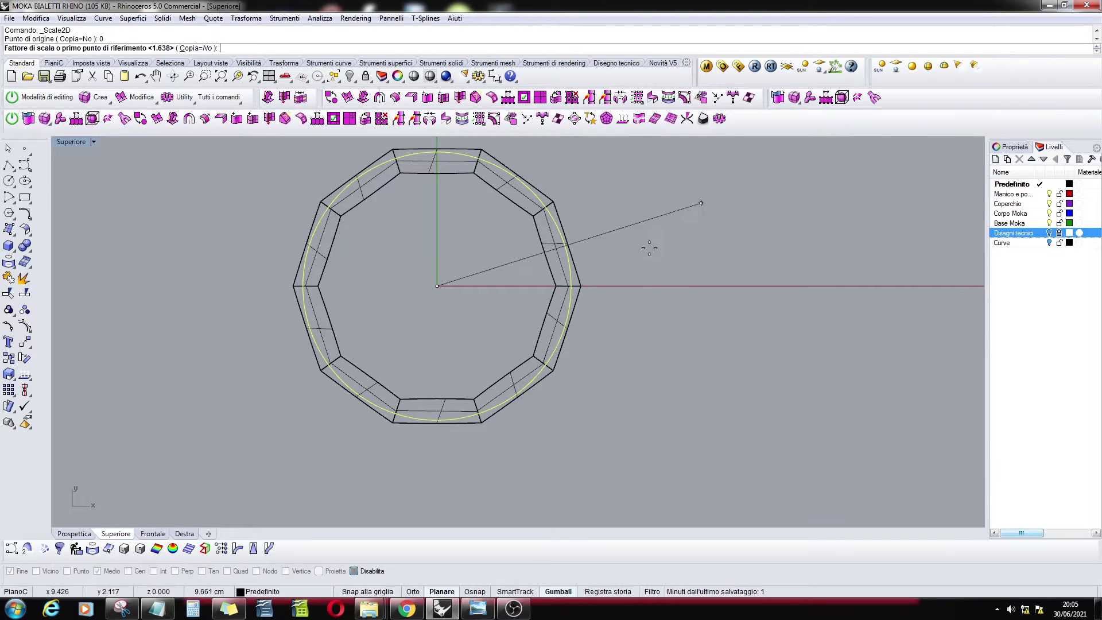
click(633, 286)
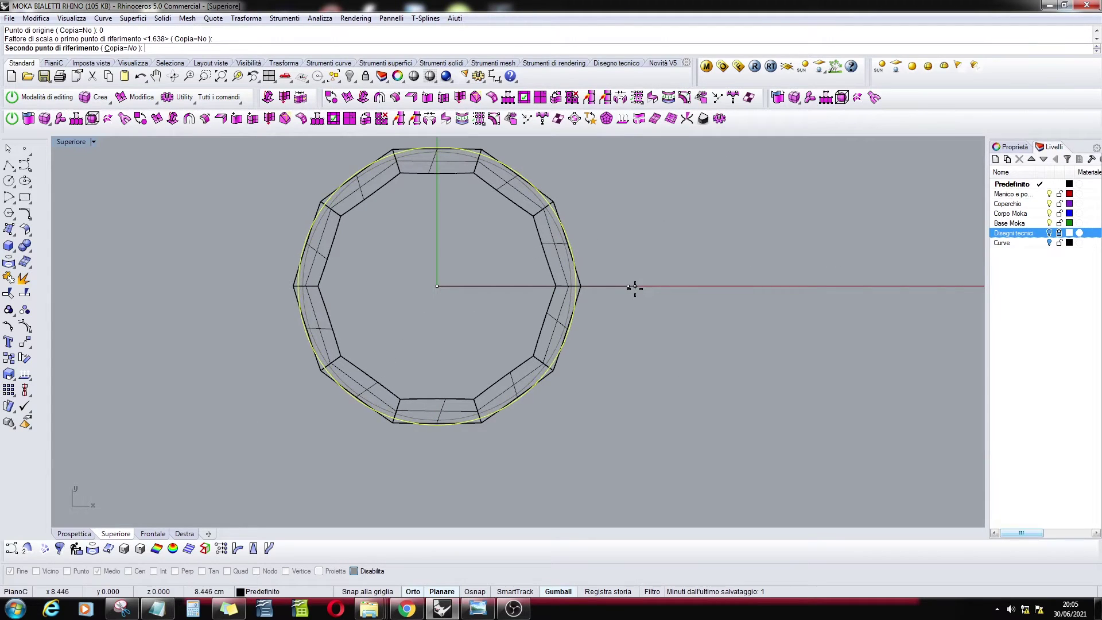
click(635, 289)
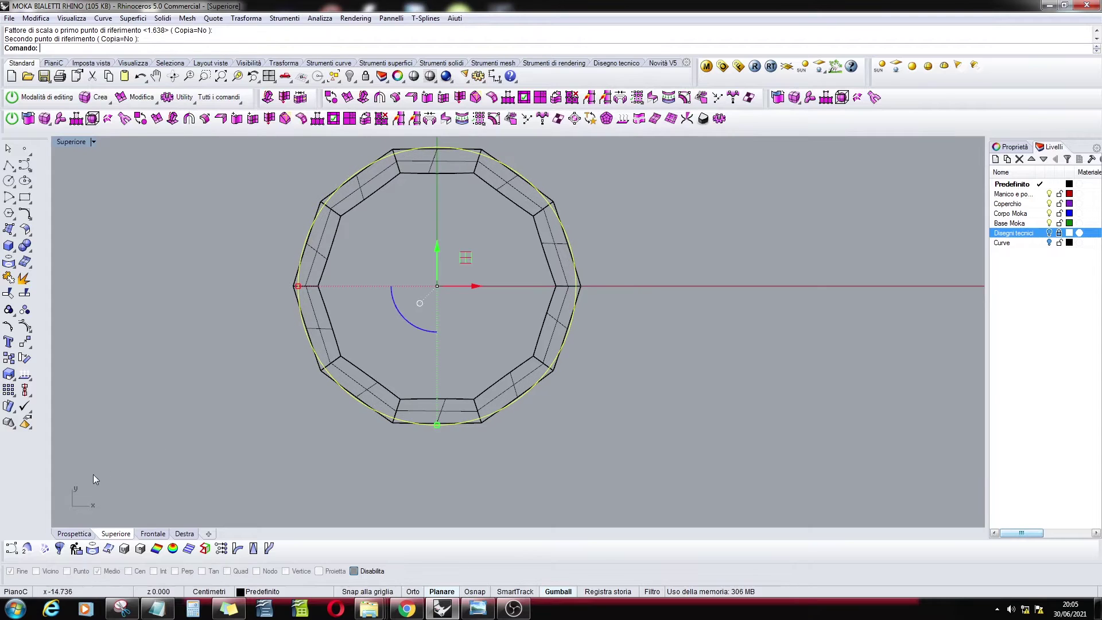
Create a planar surface from the scaled circle below the base and check the gap between the two.
click(74, 533)
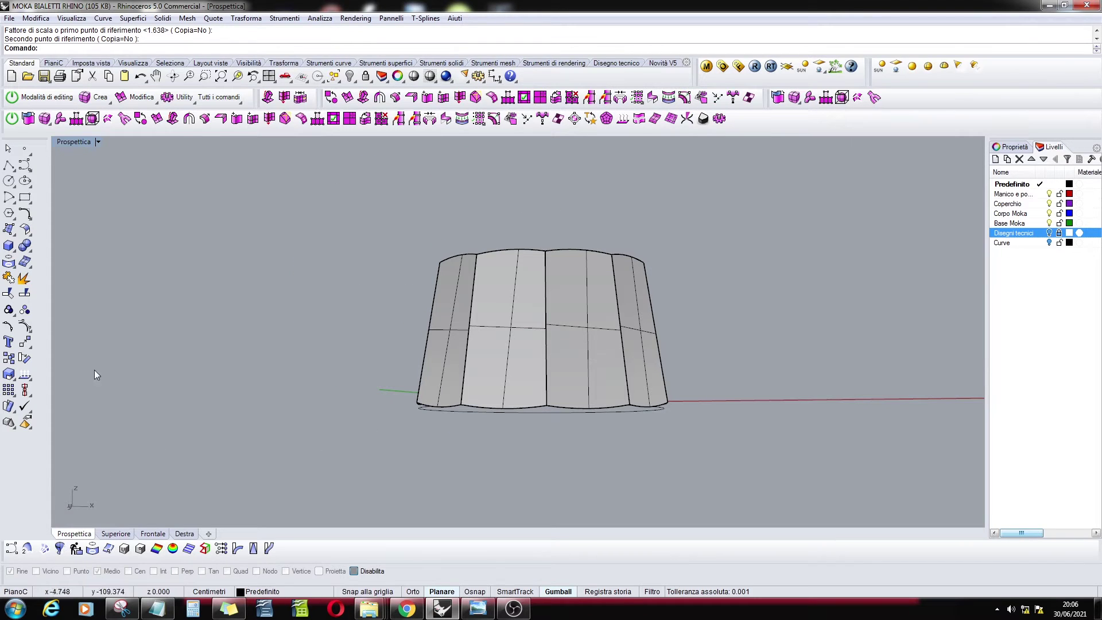
click(15, 233)
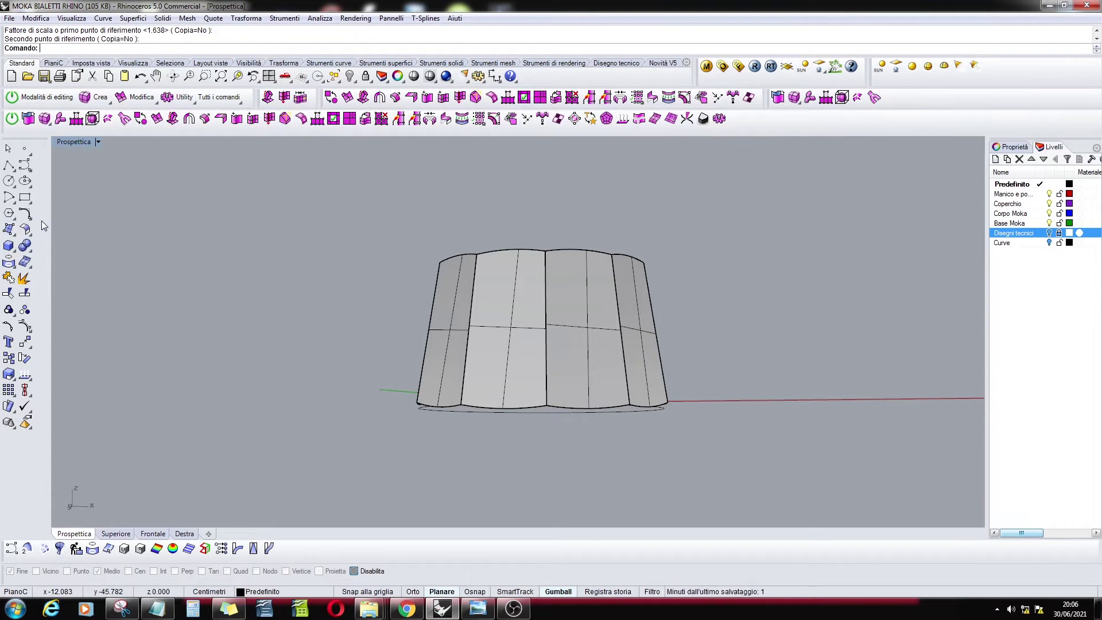
click(14, 233)
drag(38, 228, 153, 182)
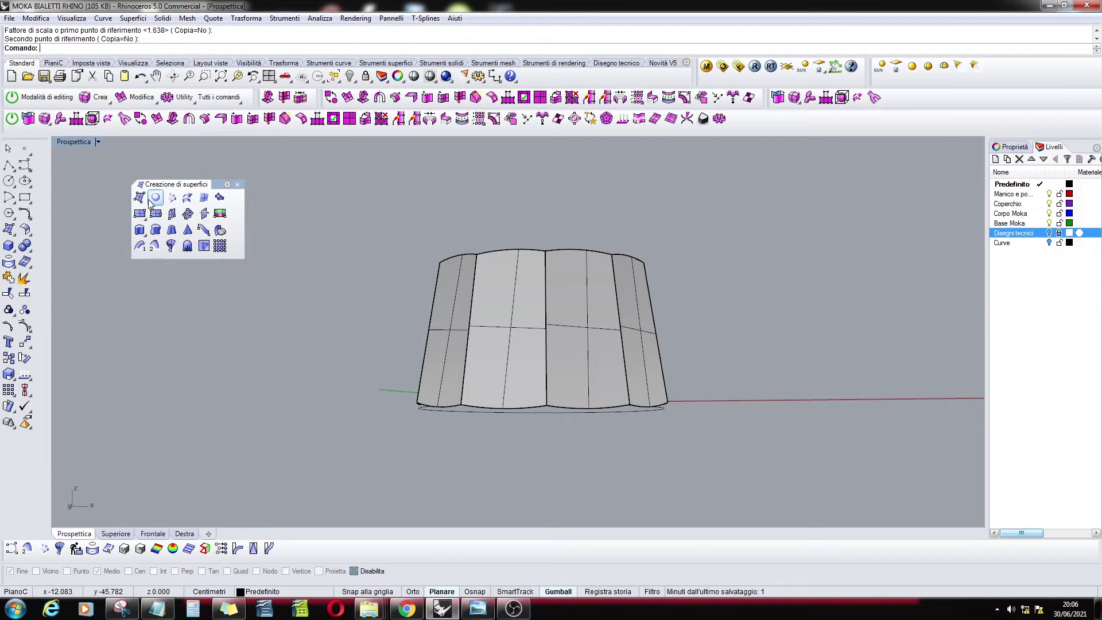
click(155, 197)
click(444, 413)
key(Return)
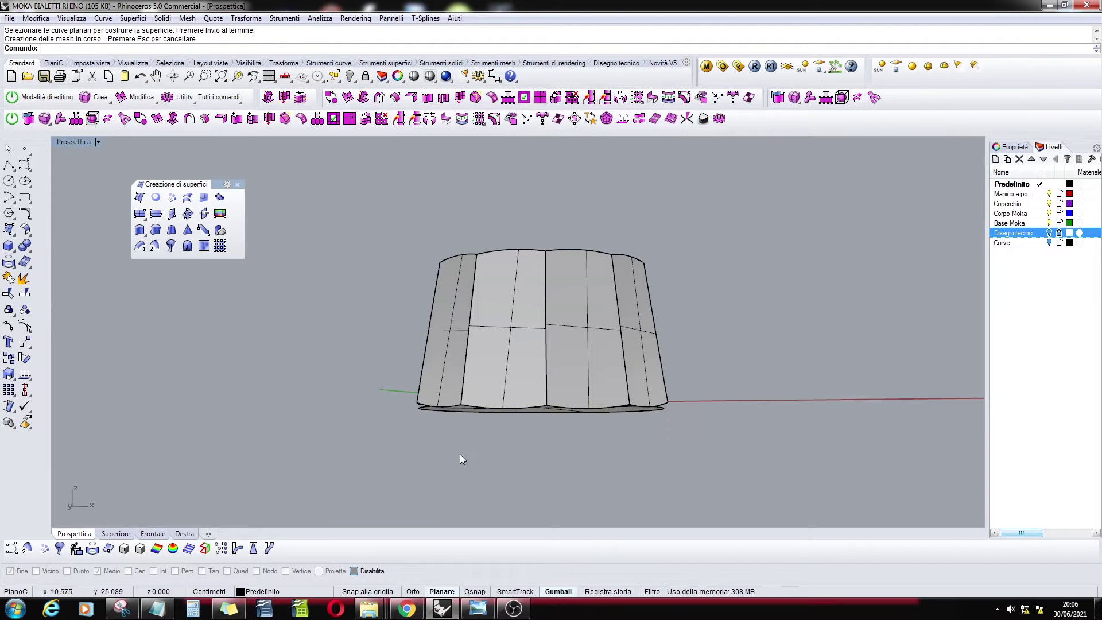
right_drag(472, 425, 622, 418)
scroll(563, 412, up, 5)
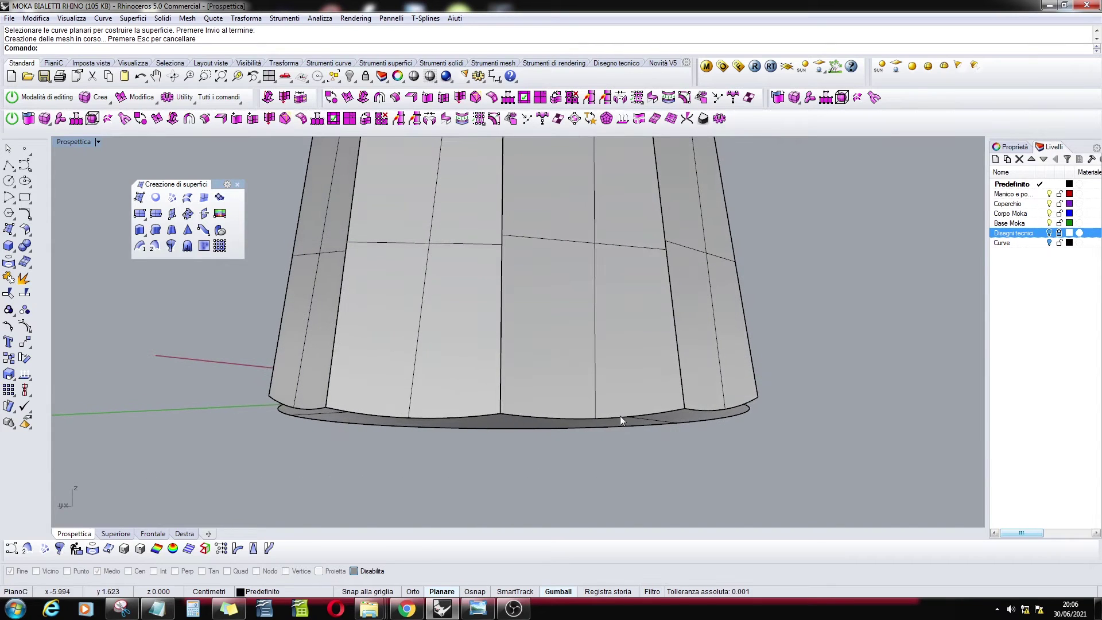
click(237, 184)
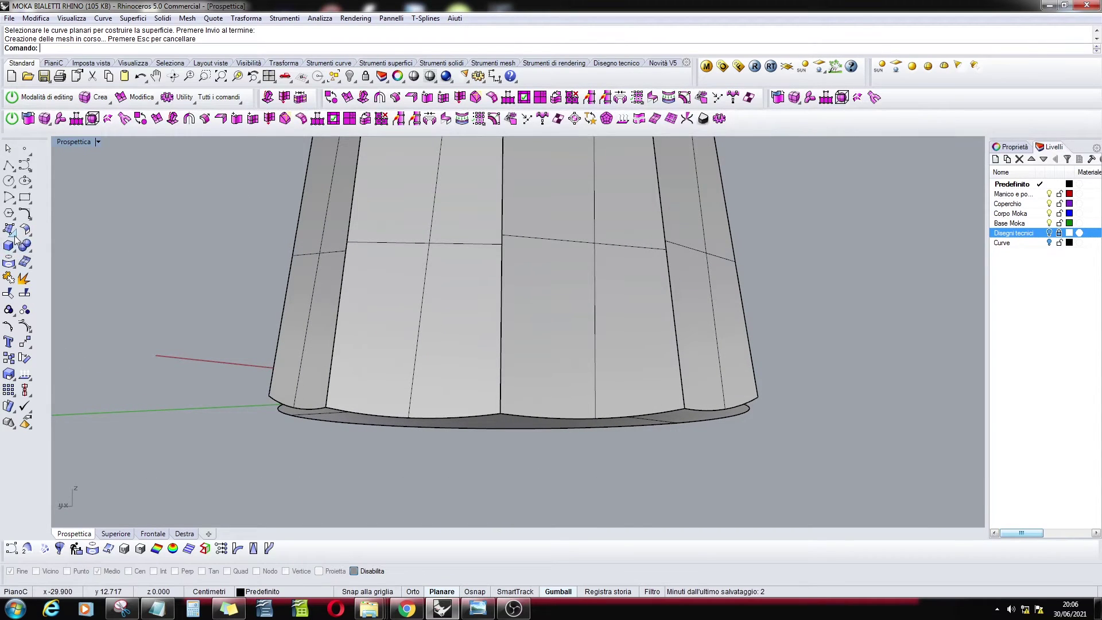
Start a surface blend with the chain of scalloped lower edge segments around the base as its first edge.
click(23, 244)
click(27, 230)
drag(98, 229, 206, 198)
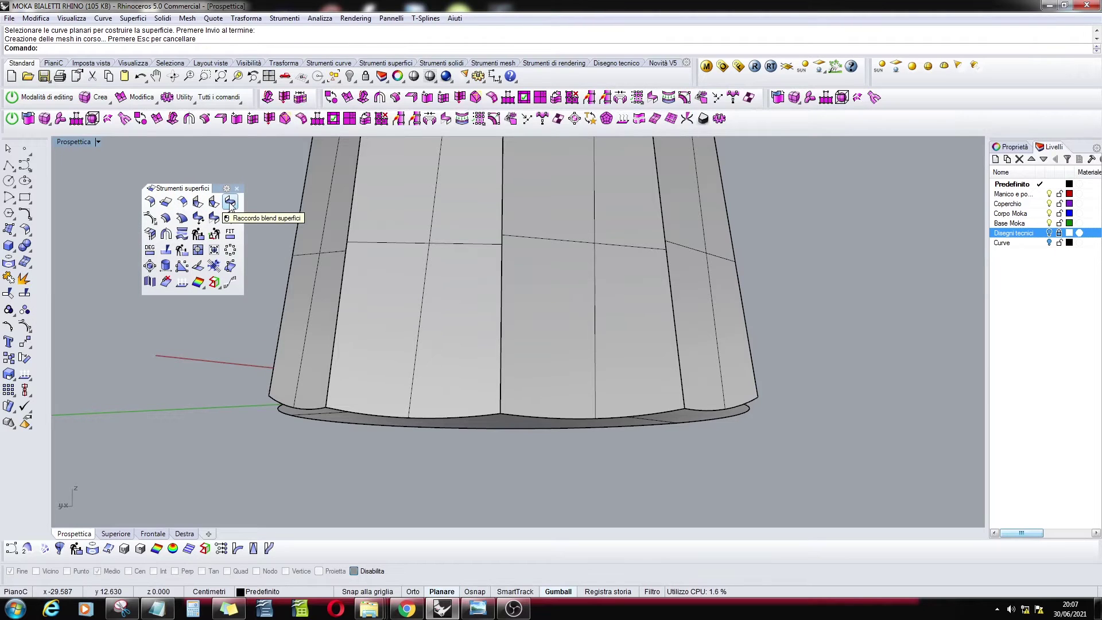
click(230, 202)
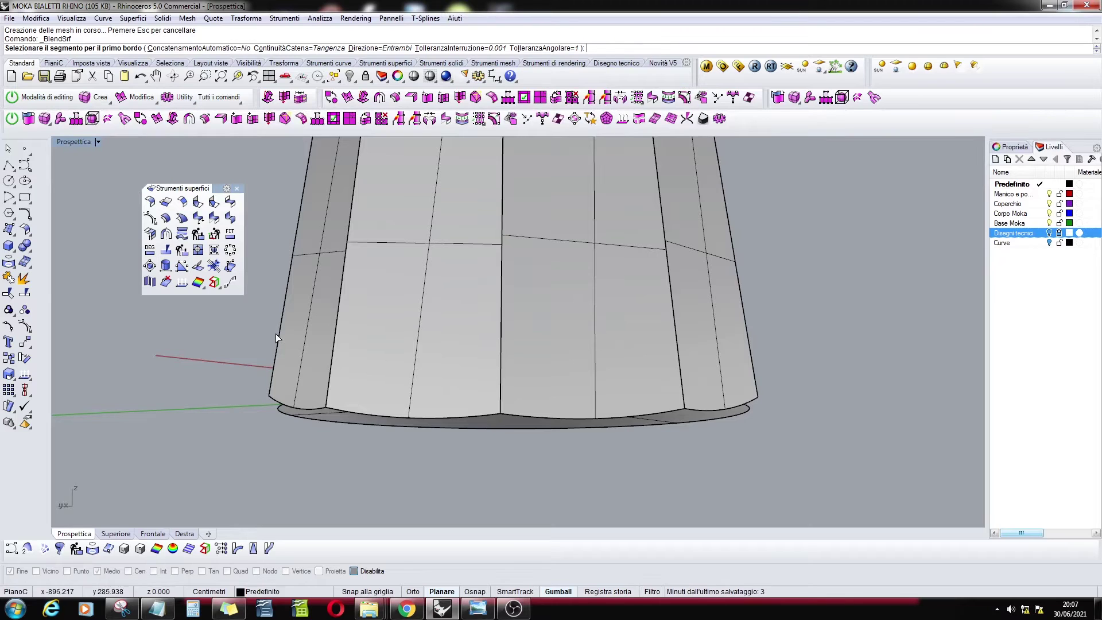
click(300, 411)
click(360, 413)
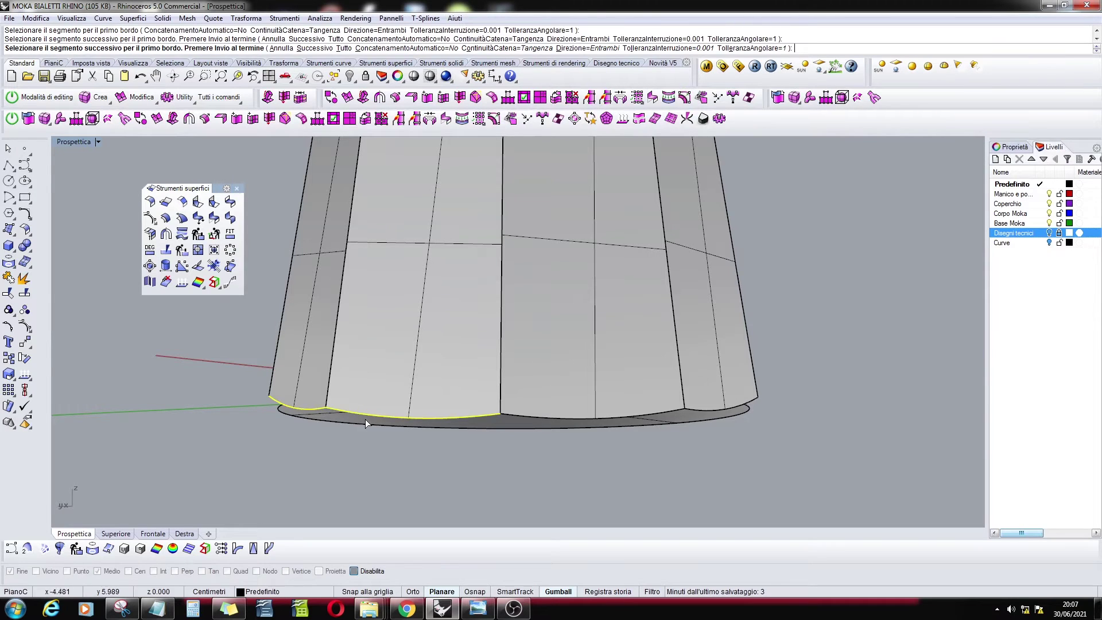
click(568, 421)
right_drag(724, 411, 454, 440)
click(412, 451)
click(447, 452)
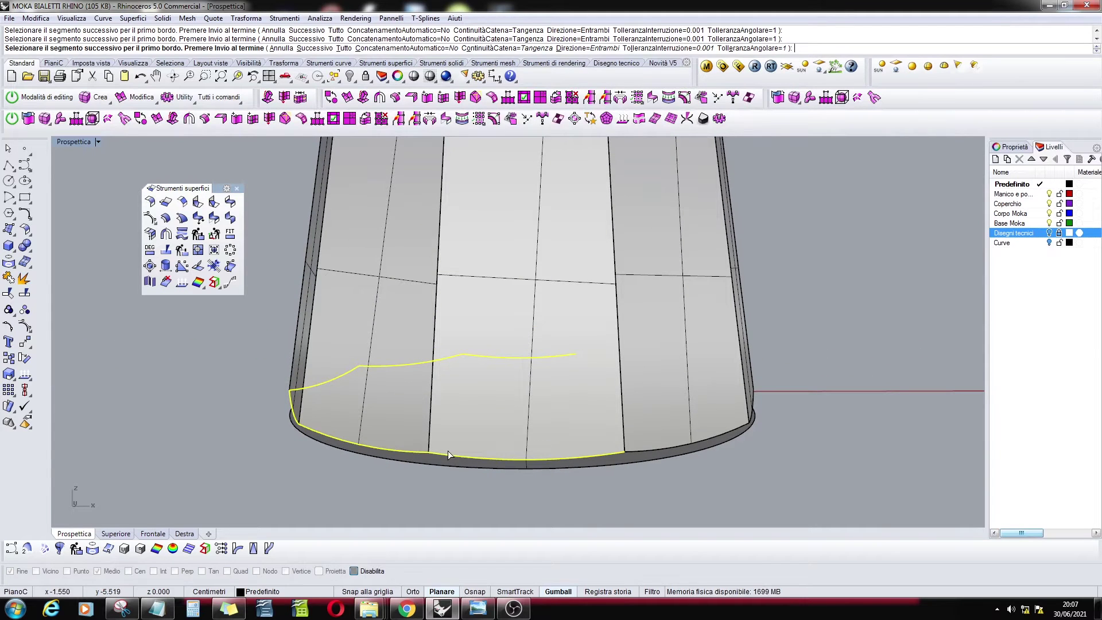
right_drag(649, 450, 626, 475)
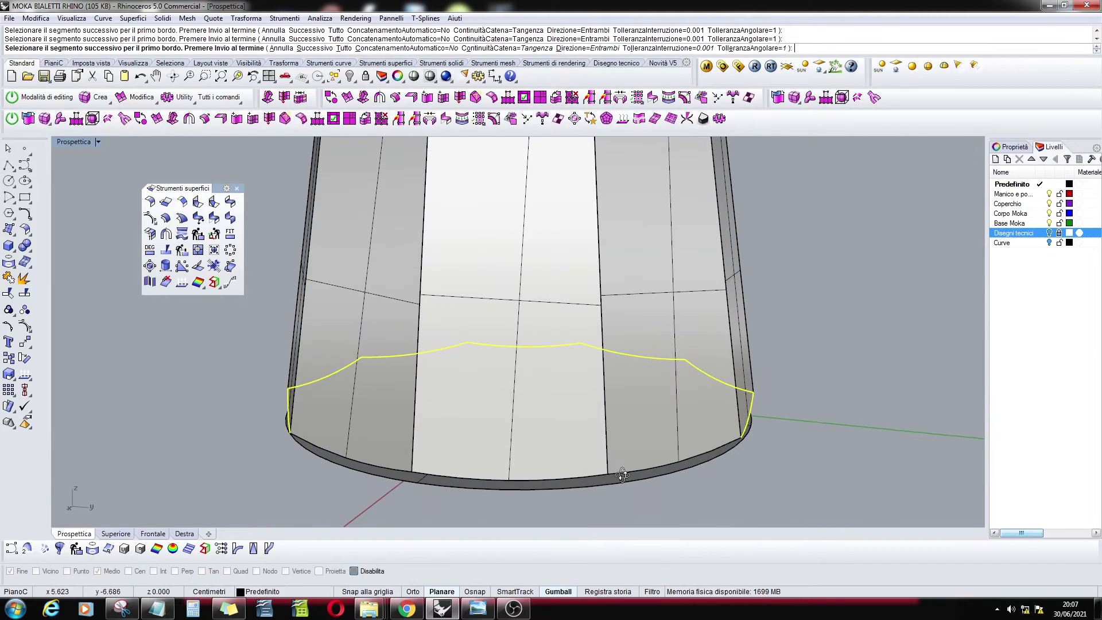
click(392, 470)
click(551, 479)
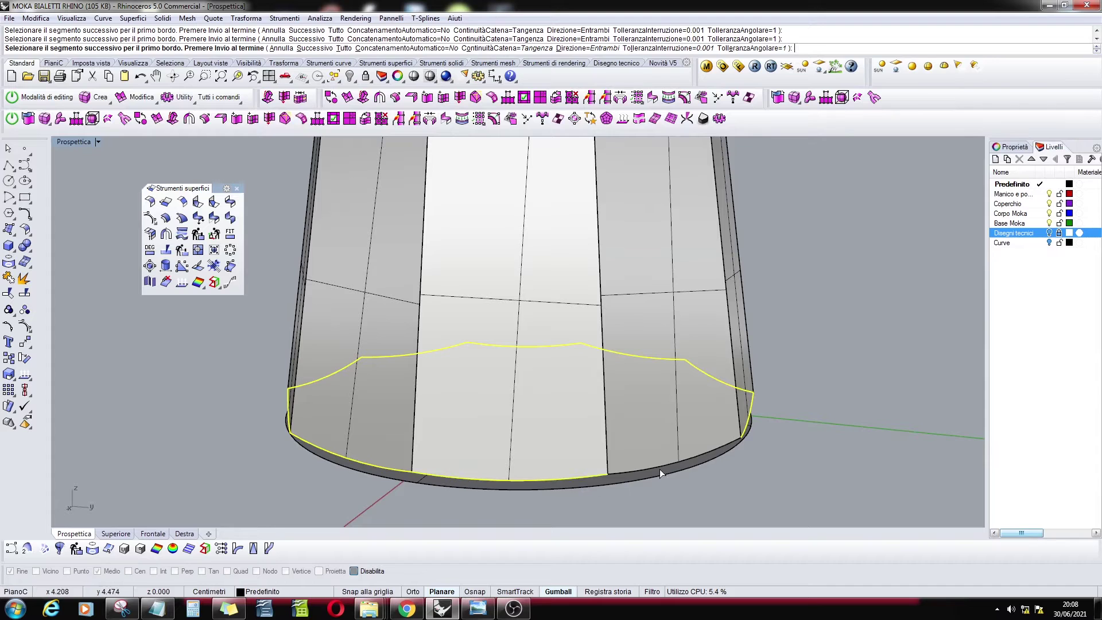
right_click(677, 493)
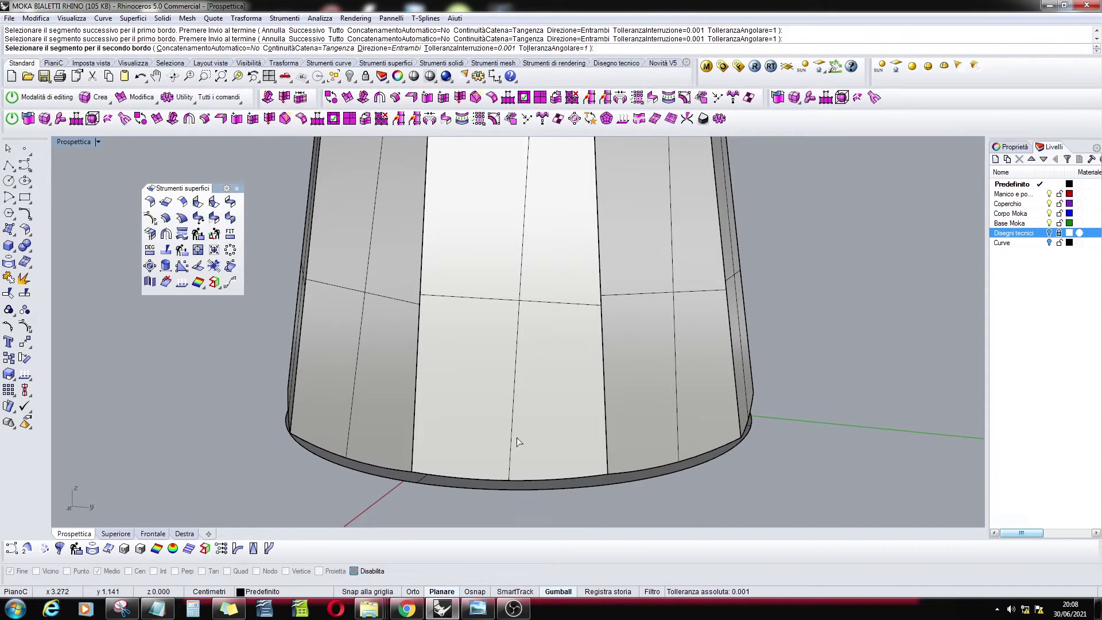
Try the blend to the circular surface's edge with curvature continuity on both sides and preview it.
click(411, 483)
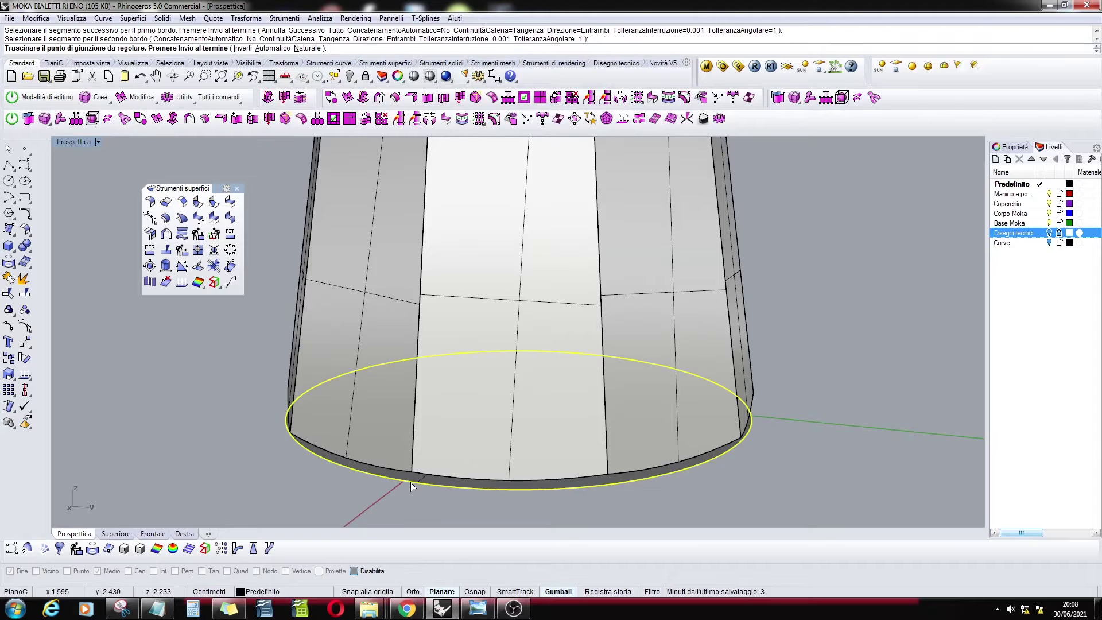
right_click(534, 499)
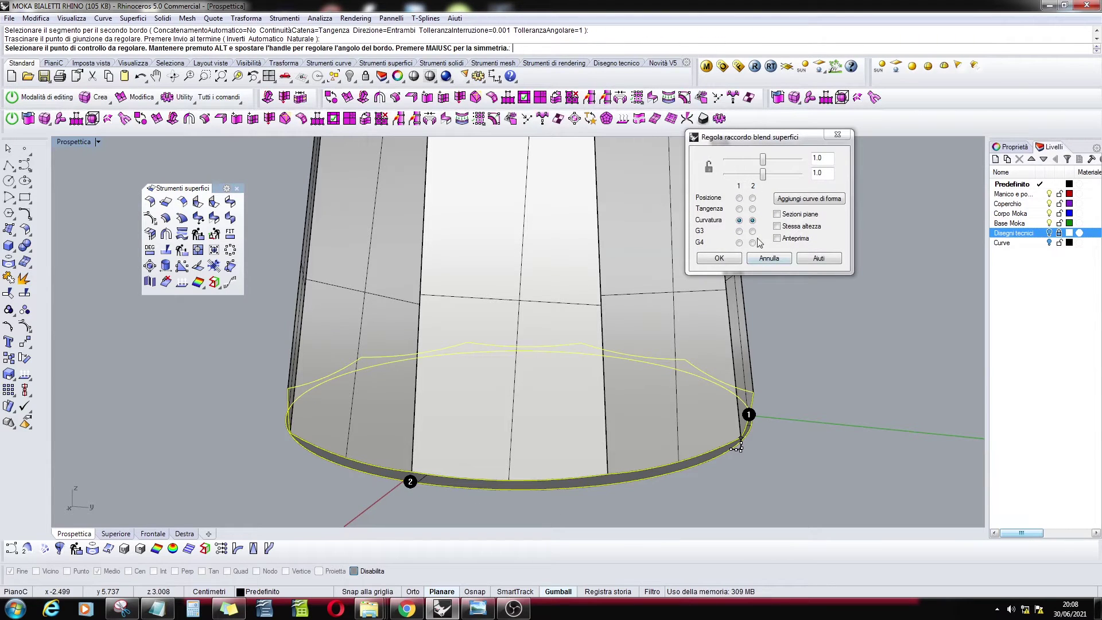
click(777, 239)
right_drag(525, 461, 566, 410)
right_click(563, 407)
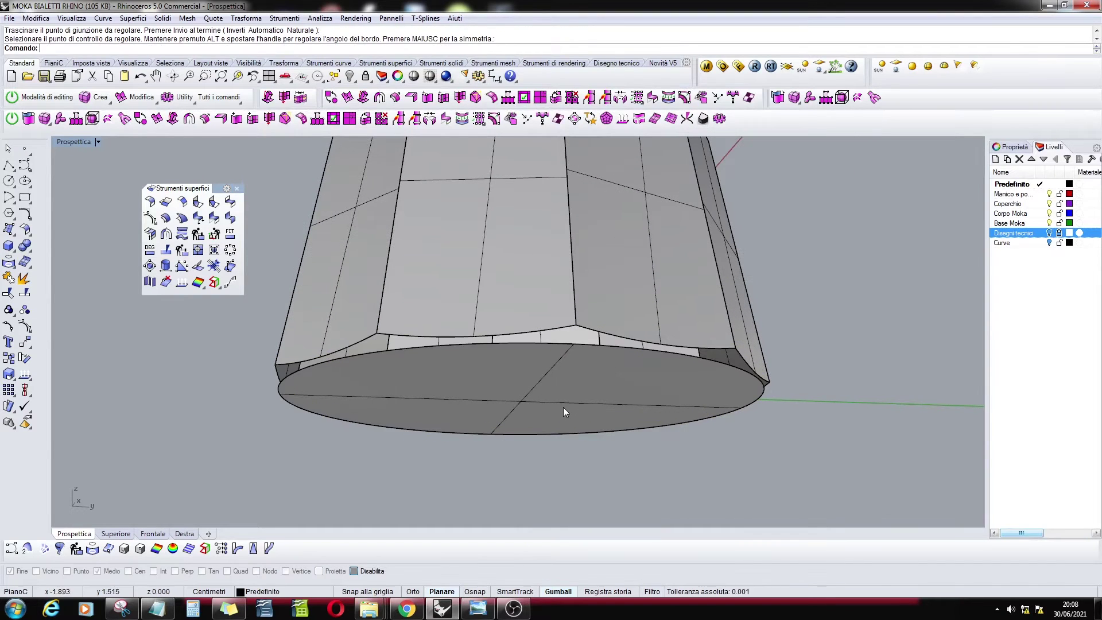
Shrink the circular bottom surface slightly with Scale 2D about the origin in the top view.
click(489, 390)
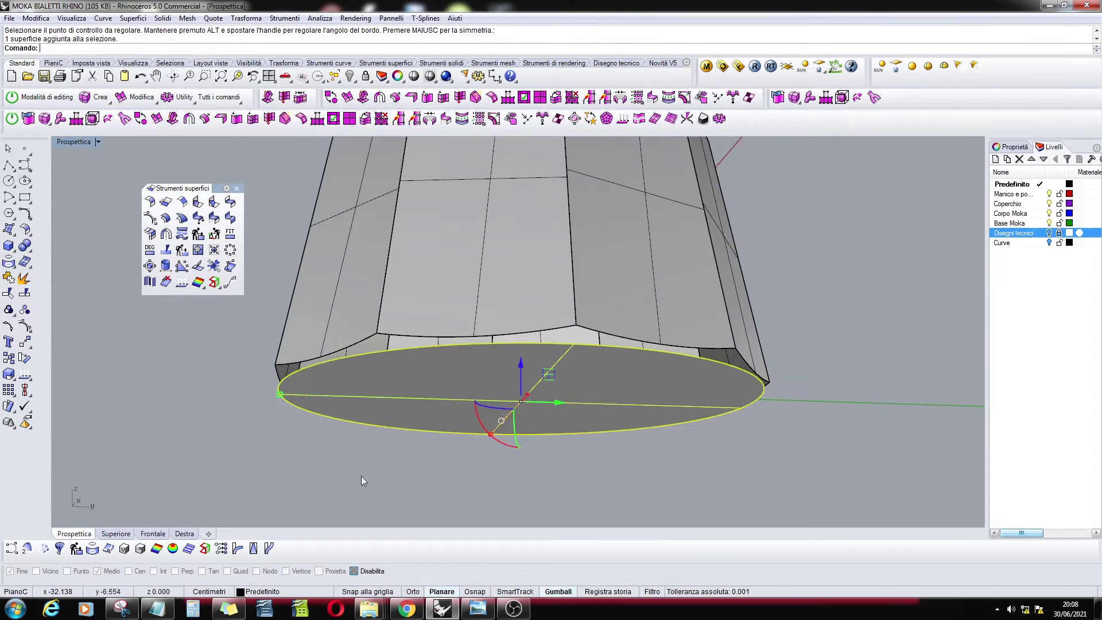
click(127, 537)
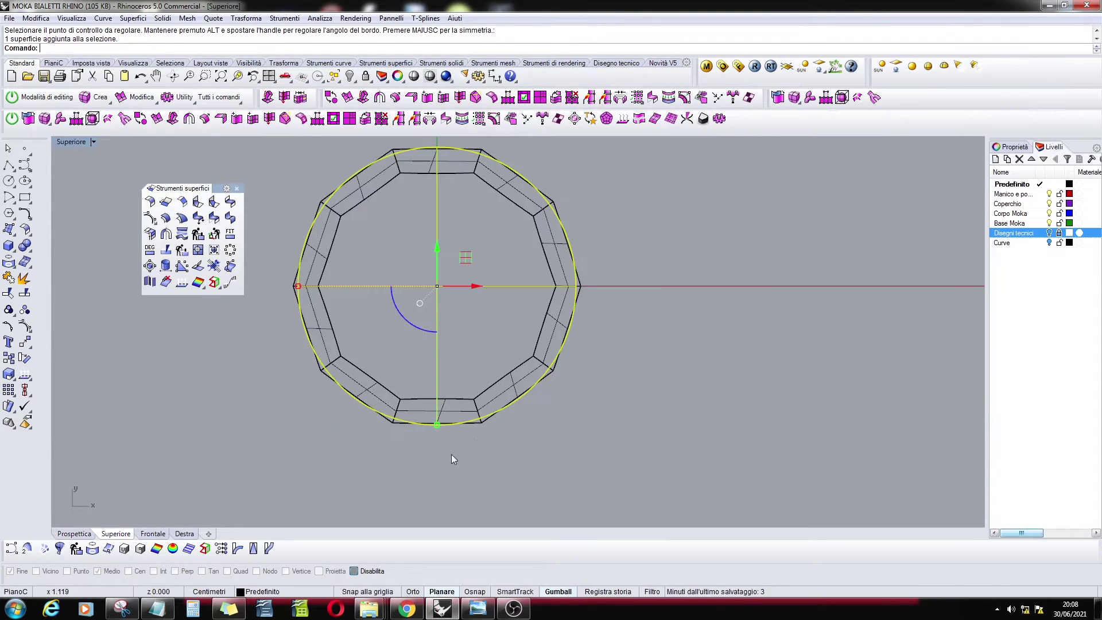
click(13, 378)
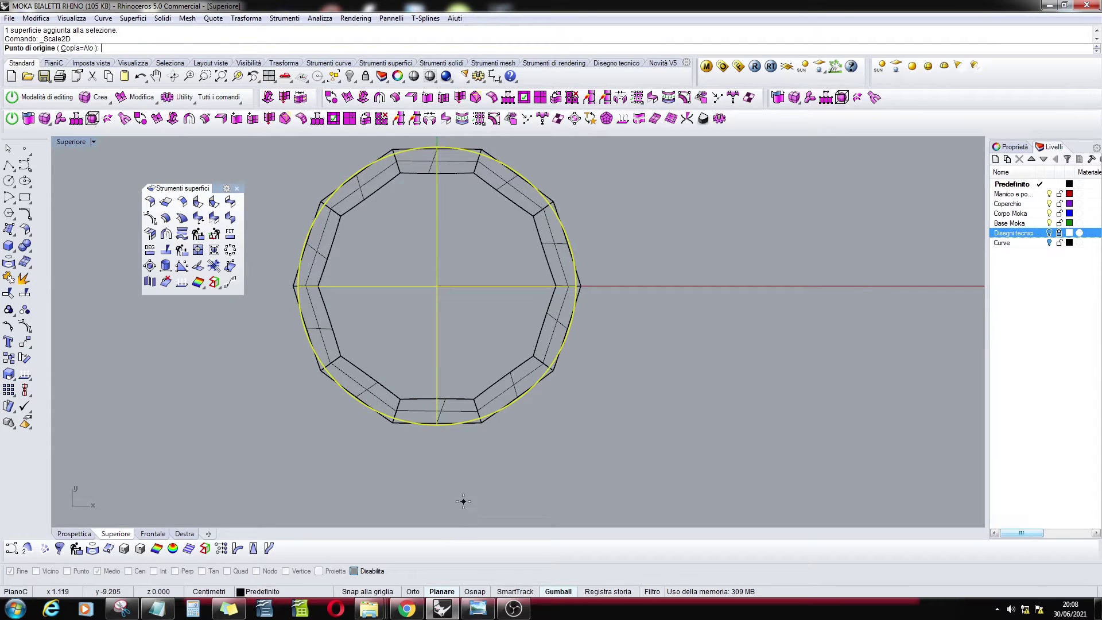
text(0)
key(Return)
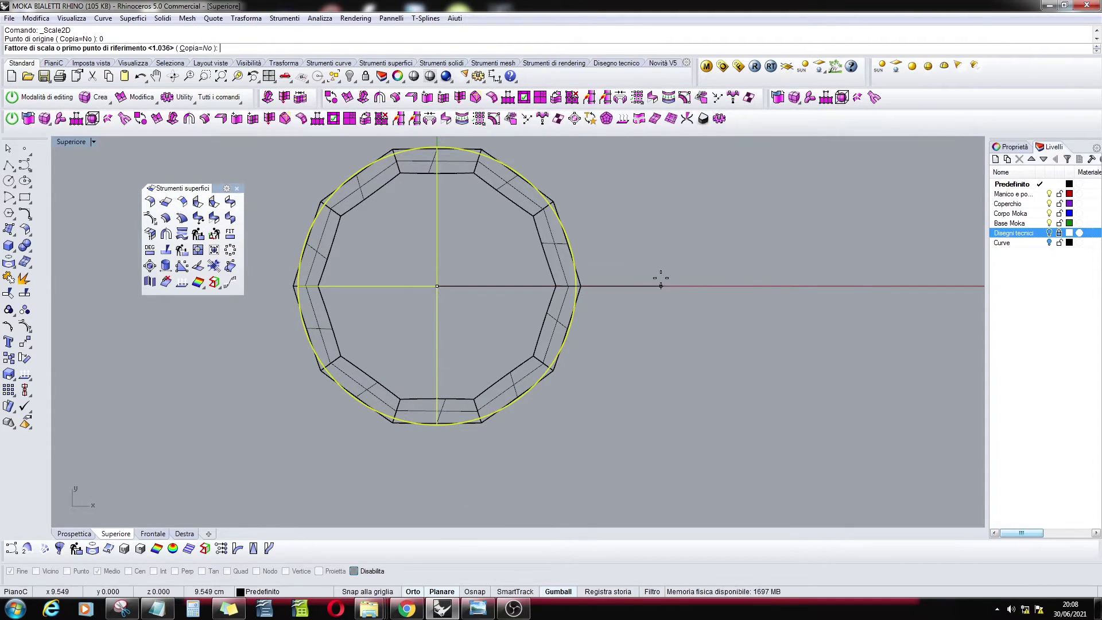
click(709, 285)
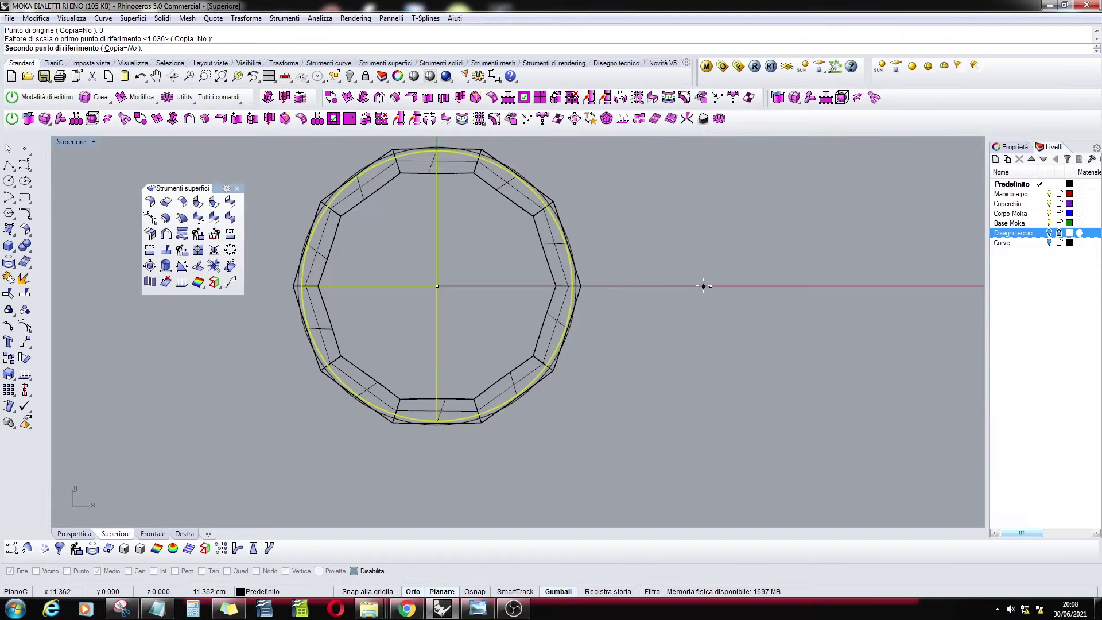
click(703, 286)
key(Escape)
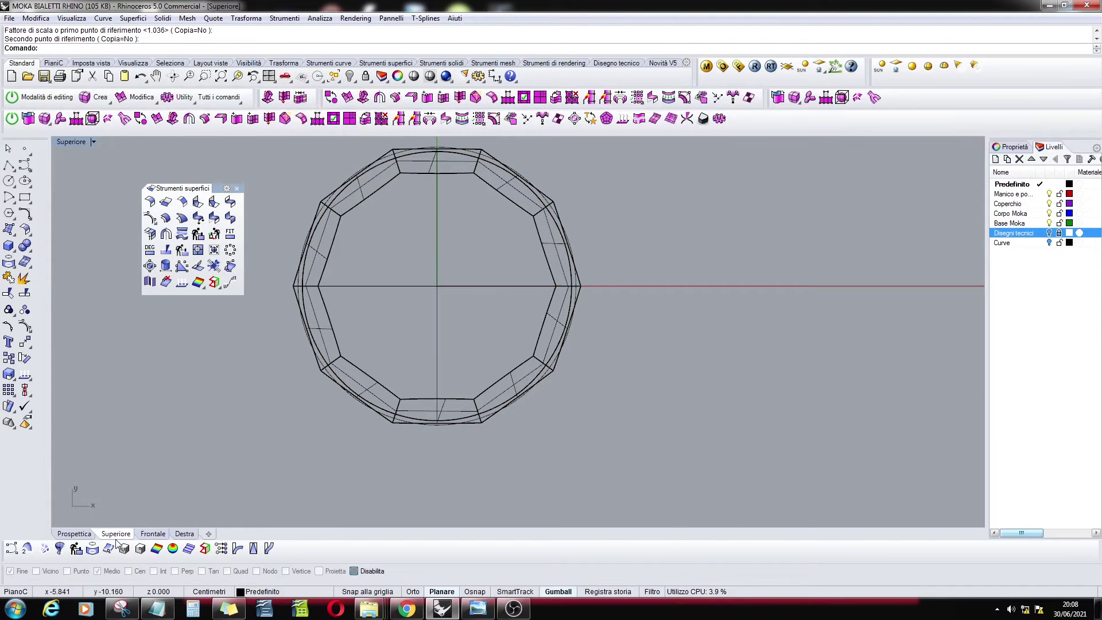
Lower the circular bottom surface slightly below the base in the front view.
click(152, 533)
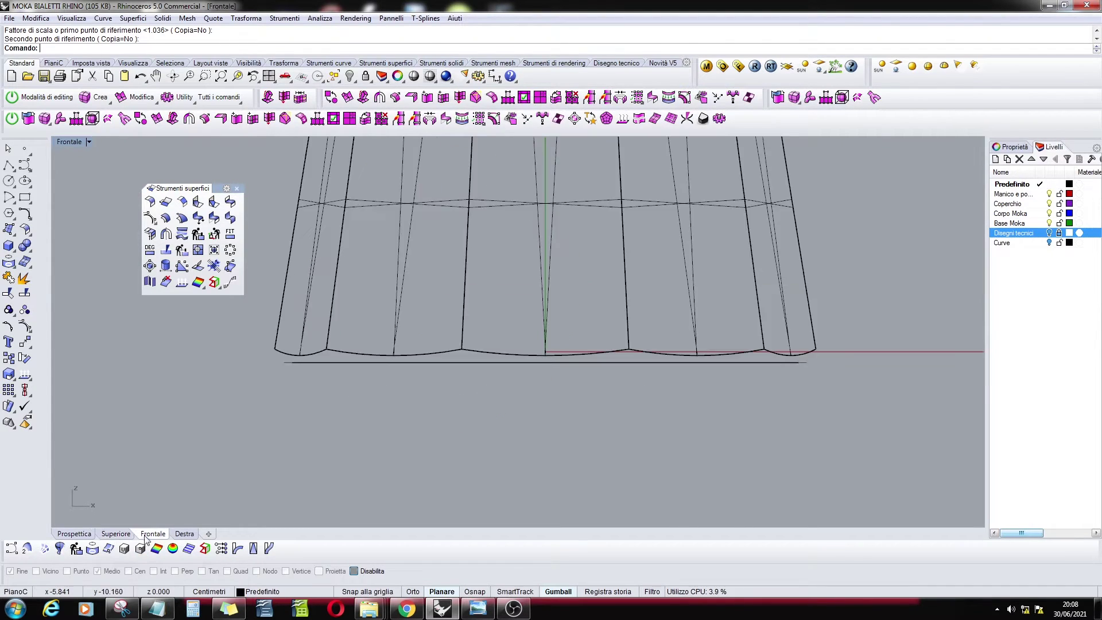
click(490, 363)
click(491, 396)
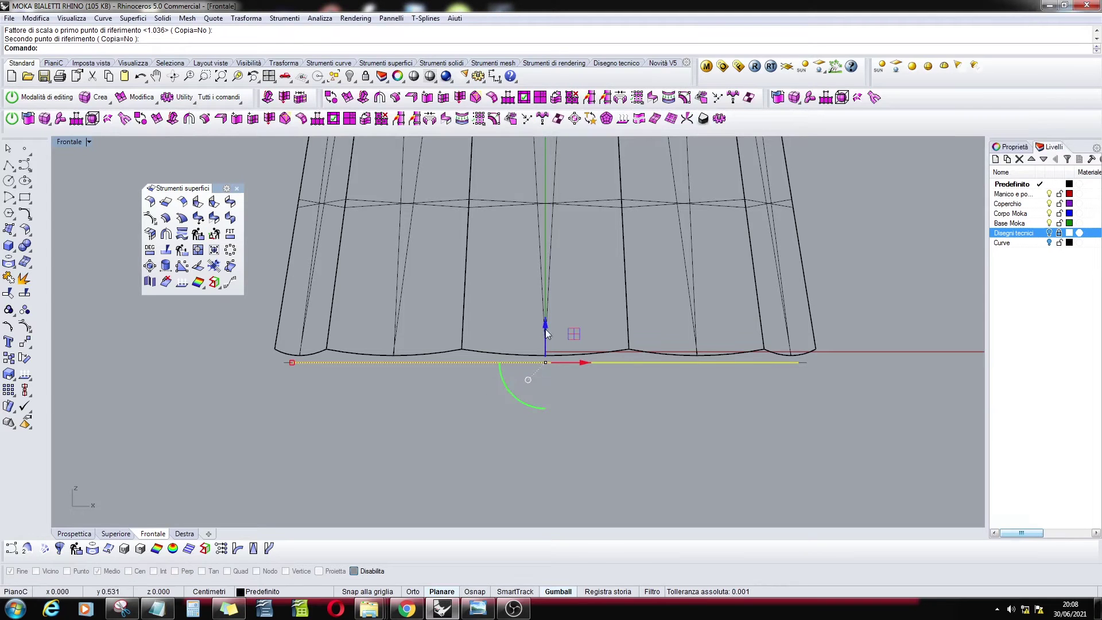
drag(546, 325, 546, 329)
click(795, 440)
Transfer the leftover construction circle under the base to the Curve layer.
click(806, 363)
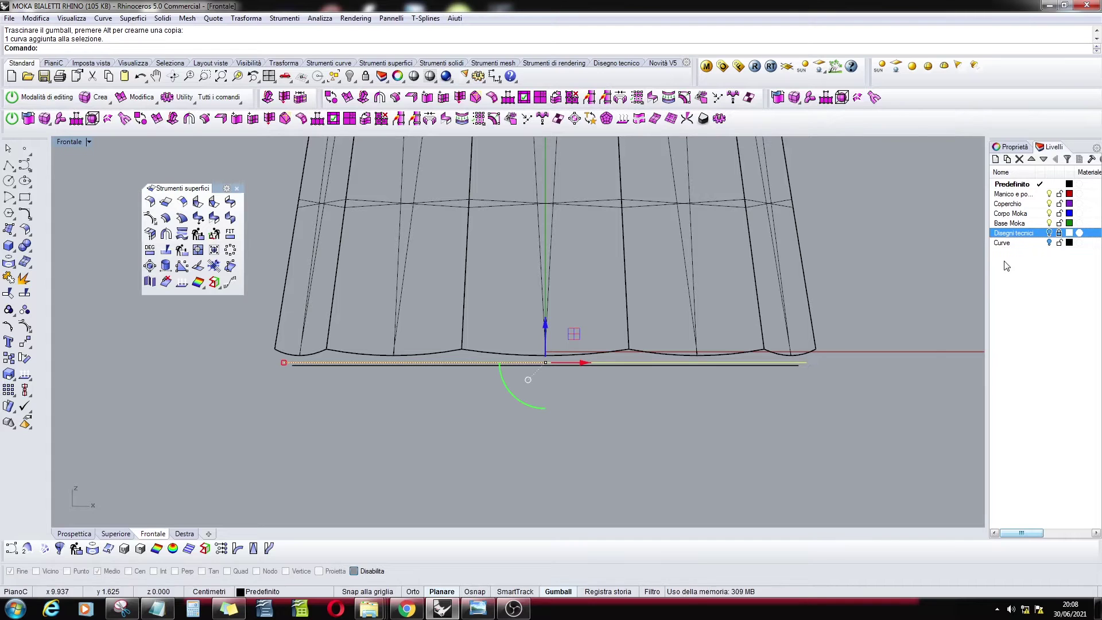
right_click(1013, 243)
click(1007, 450)
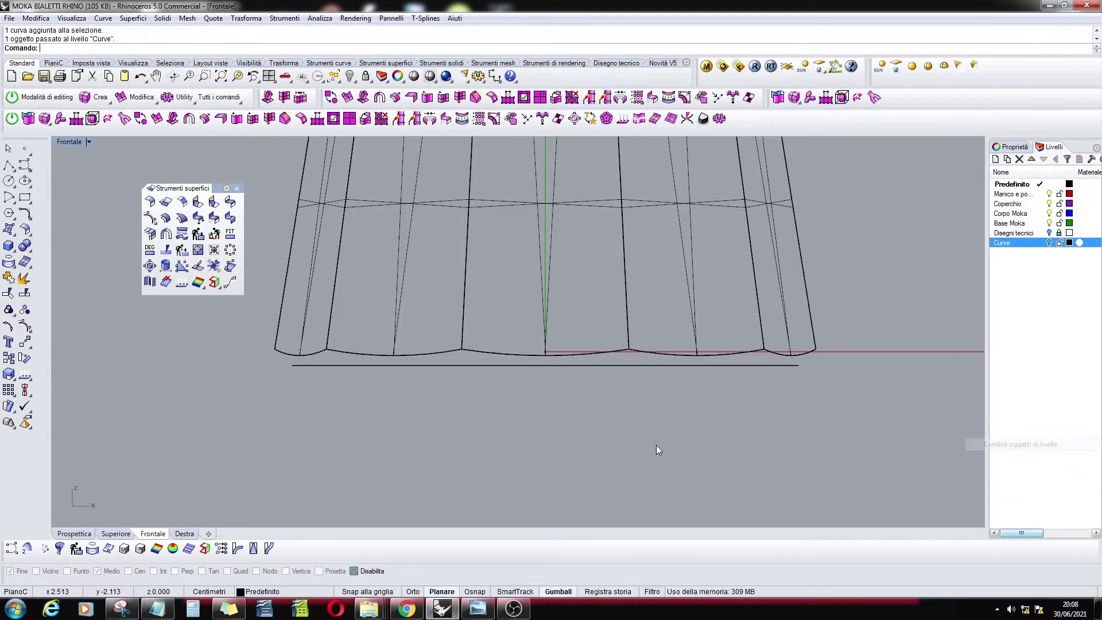
Start a new surface blend in the perspective view with all scalloped lower edges around the base as its first edge chain.
click(74, 533)
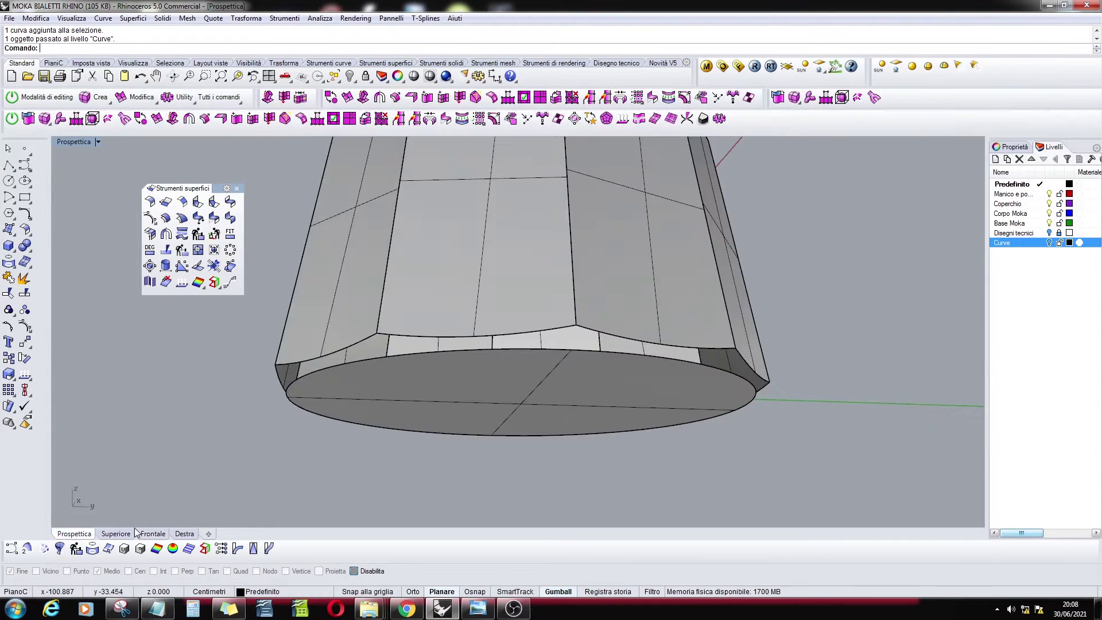
right_drag(475, 379, 481, 403)
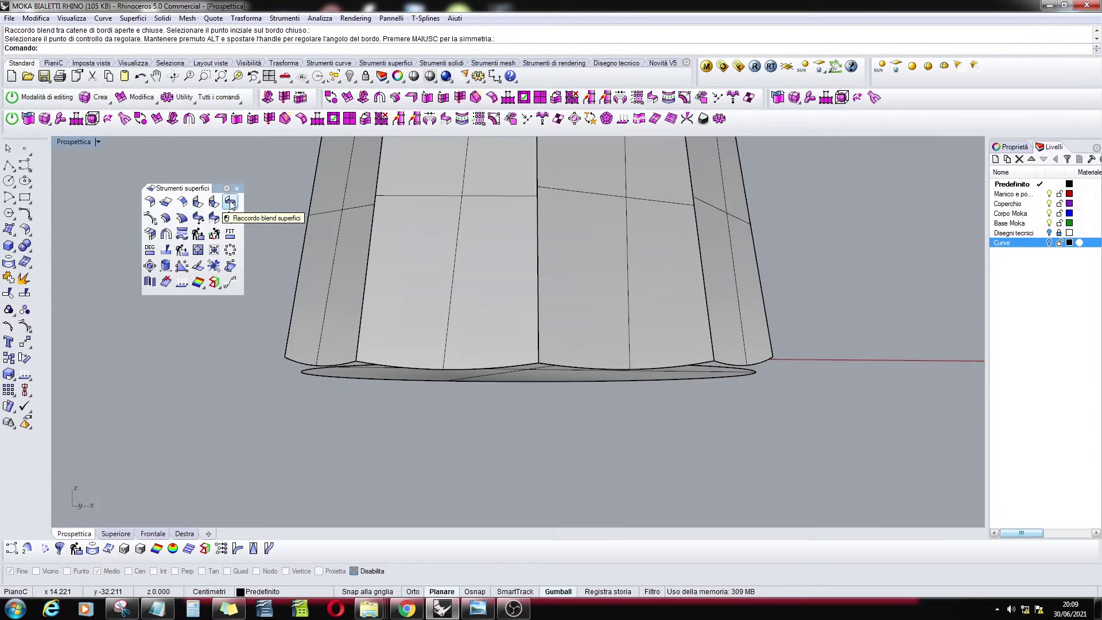
click(230, 202)
click(409, 366)
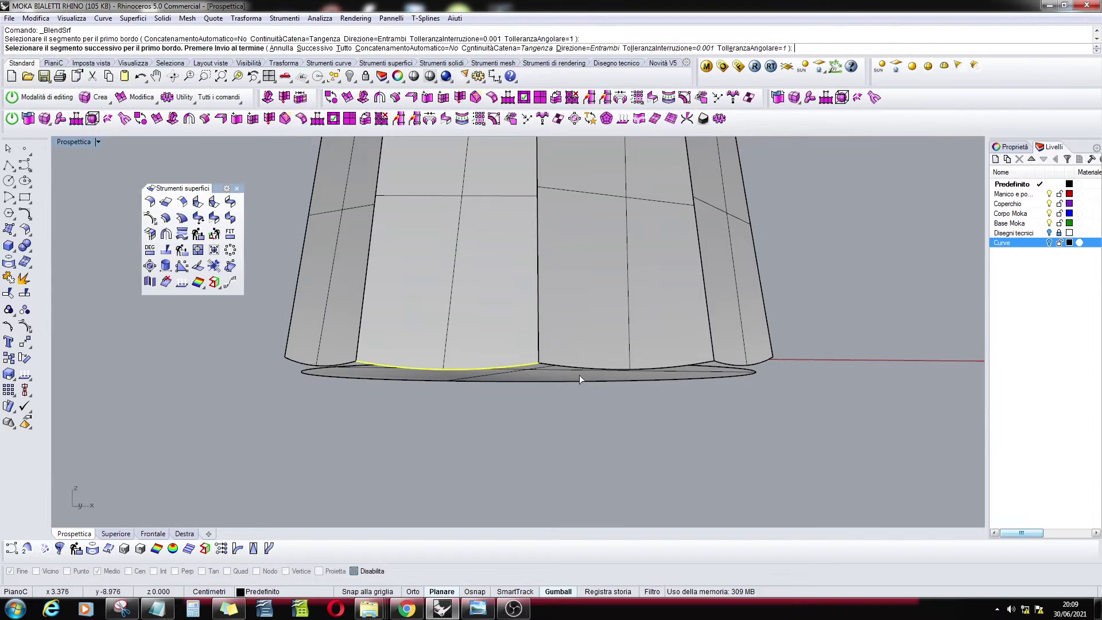
click(591, 370)
right_drag(595, 371, 604, 389)
click(604, 385)
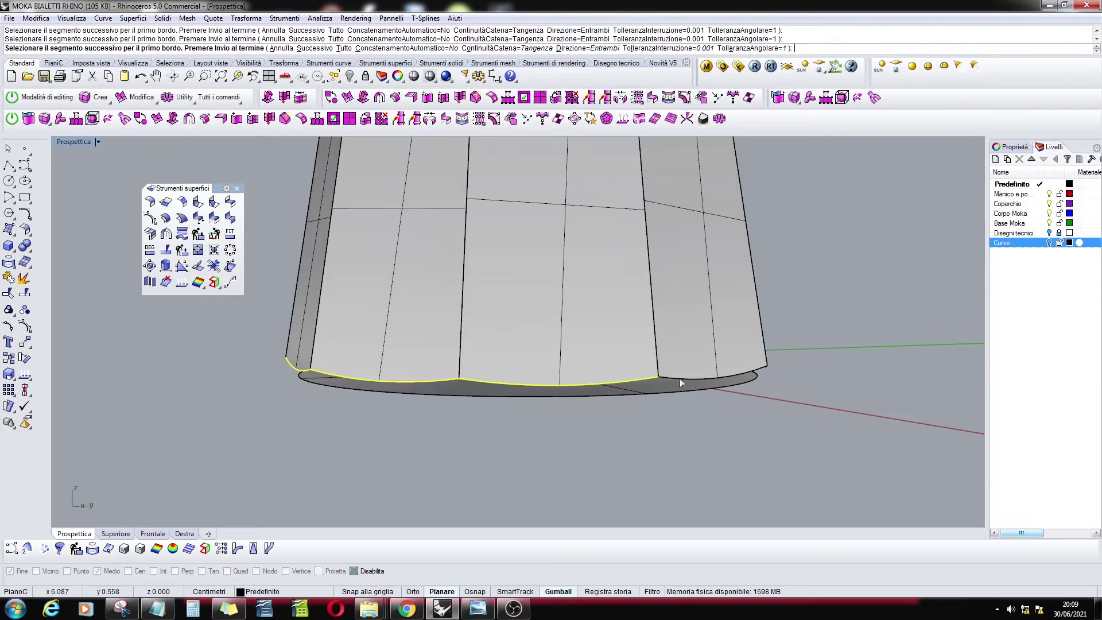
right_drag(818, 393, 504, 417)
click(621, 413)
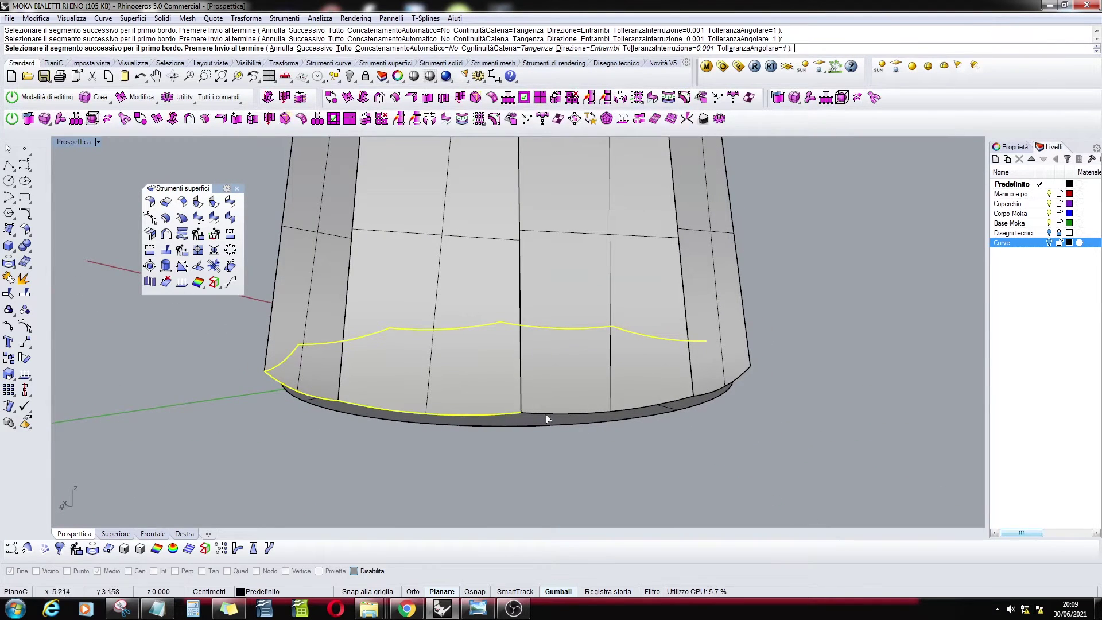
click(722, 388)
right_drag(725, 425, 470, 431)
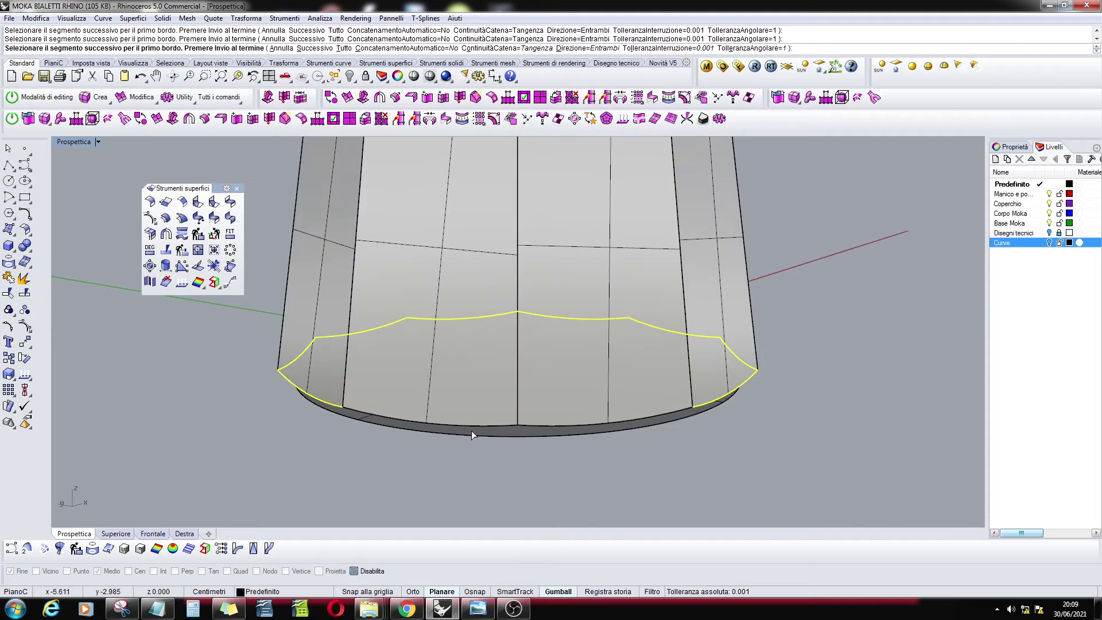
right_click(561, 450)
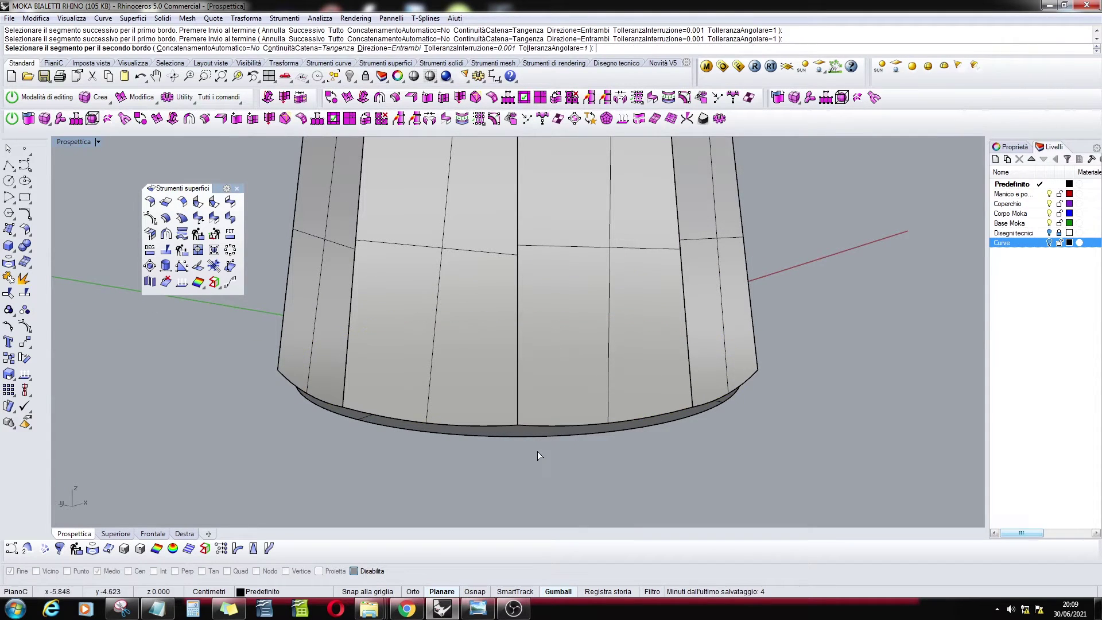
Complete the blend to the circular bottom surface's edge, with tangency continuity on the faceted body's side.
click(475, 437)
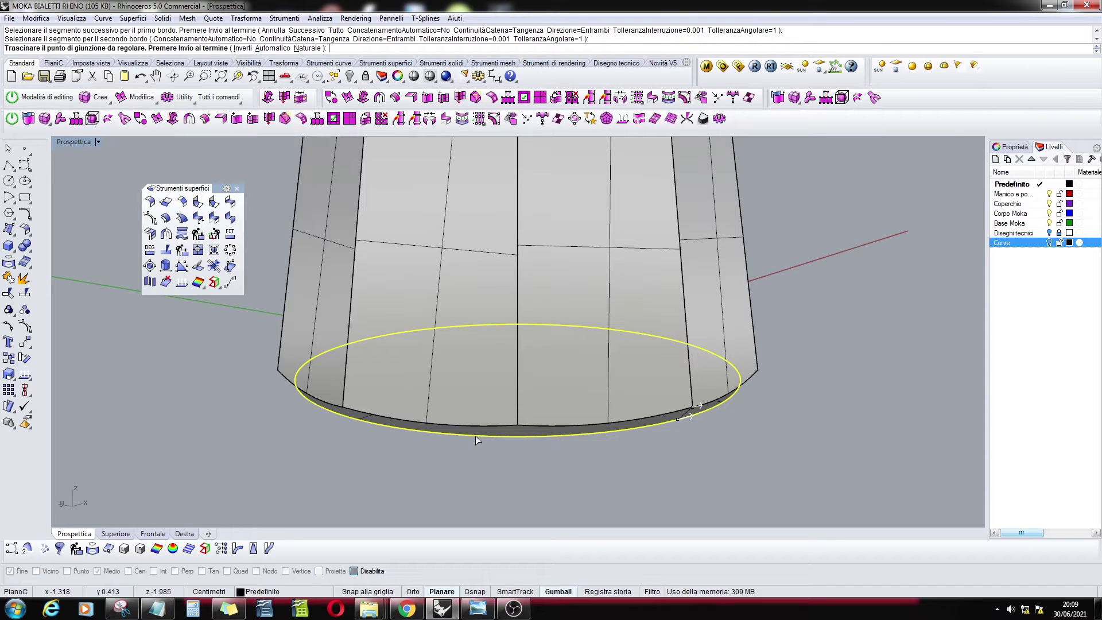
right_click(720, 409)
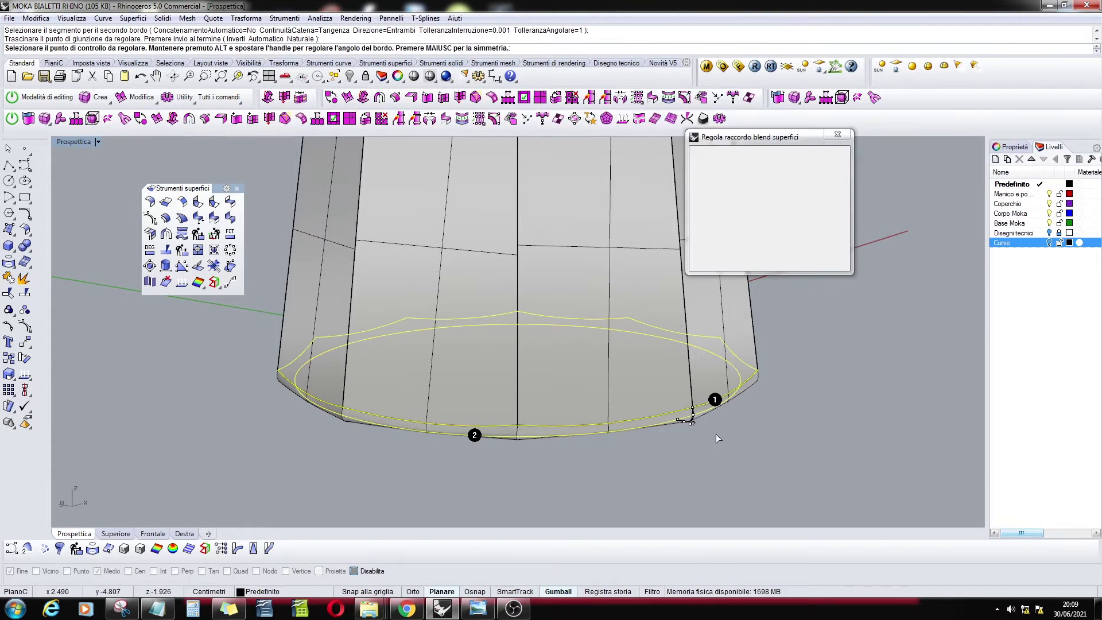
right_drag(563, 429, 576, 386)
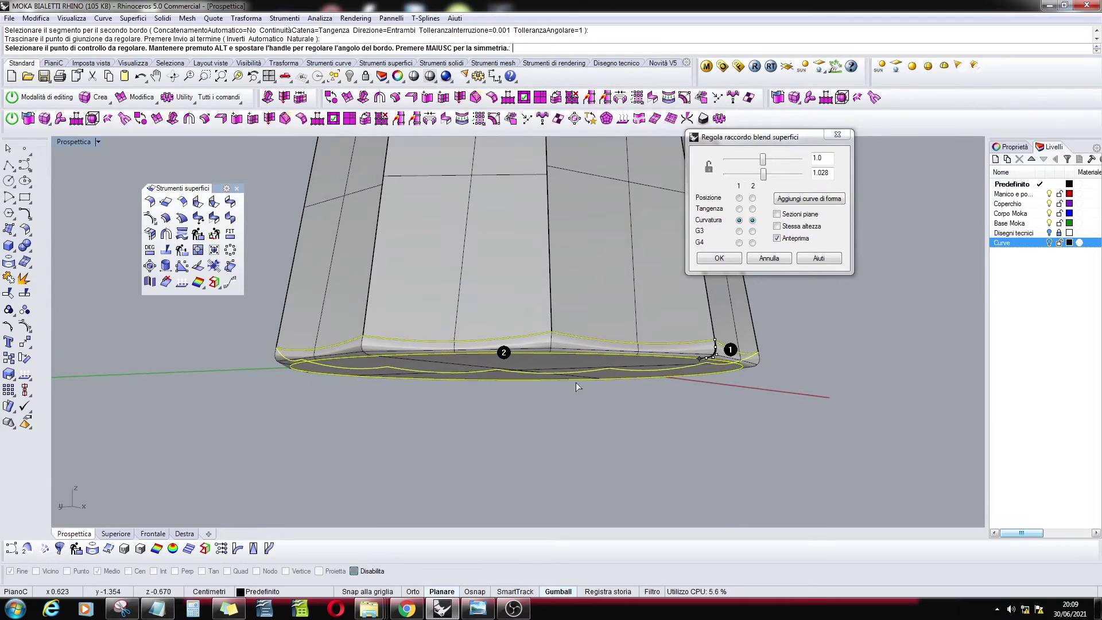
click(739, 208)
right_drag(567, 334, 620, 355)
click(715, 259)
Inspect the blended base from several angles, checking a single facet, and close the floating surface tools.
right_drag(682, 371, 649, 371)
scroll(484, 431, down, 5)
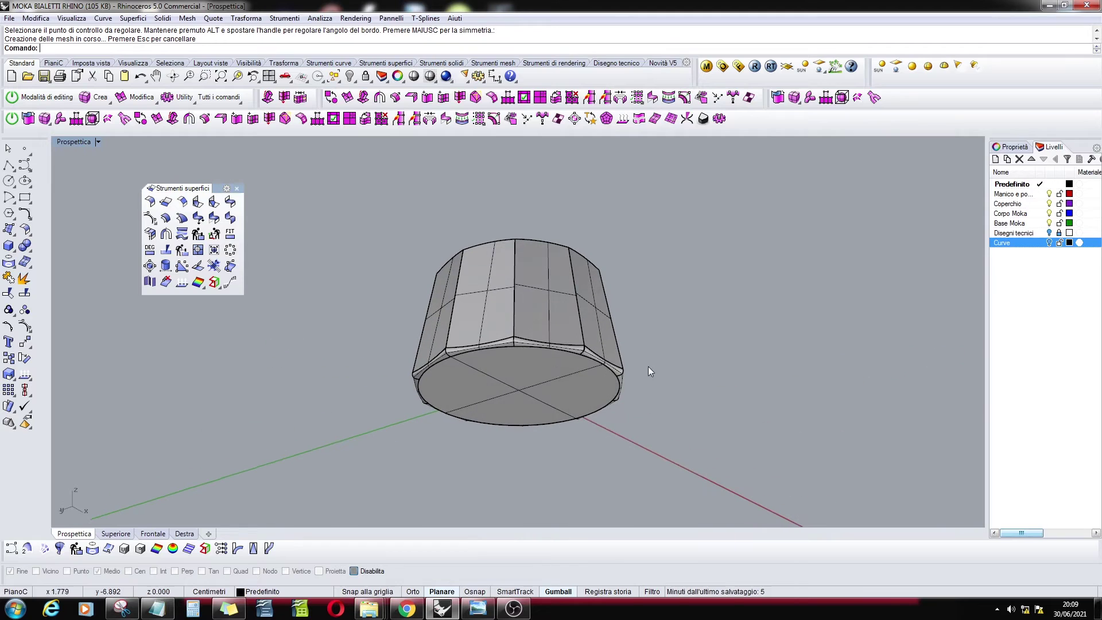
click(542, 331)
click(470, 474)
right_drag(429, 313, 508, 357)
click(238, 188)
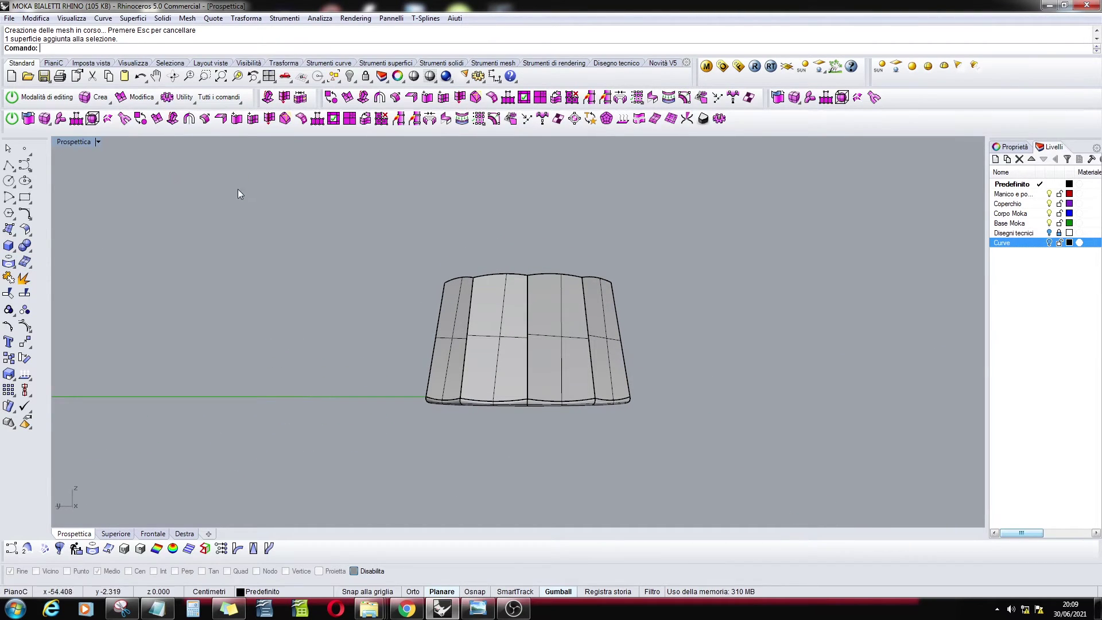
Join the ten side facets of the base into one polysurface and check the result.
click(8, 277)
click(501, 349)
click(560, 347)
click(609, 353)
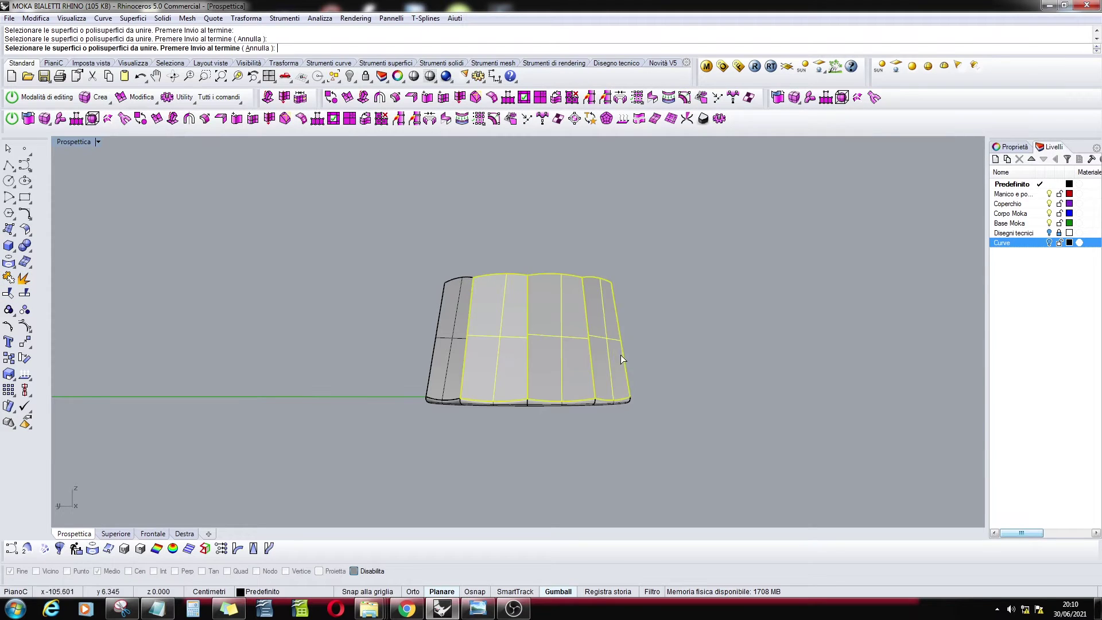
right_drag(621, 355, 516, 397)
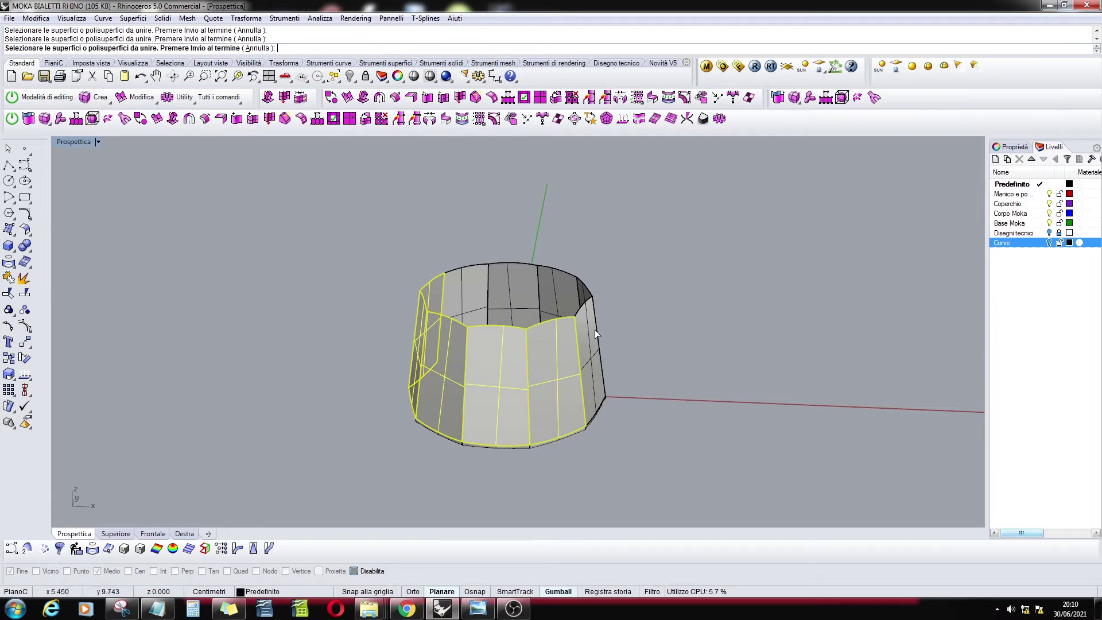
right_drag(595, 329, 515, 381)
click(515, 381)
click(571, 373)
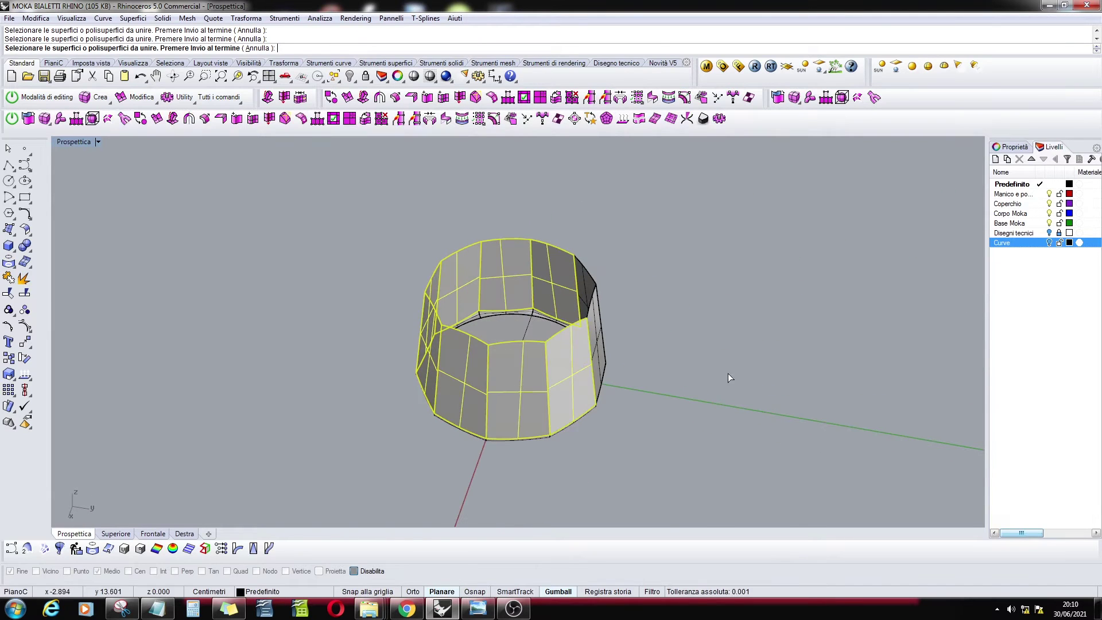
right_drag(728, 373, 564, 371)
right_click(673, 398)
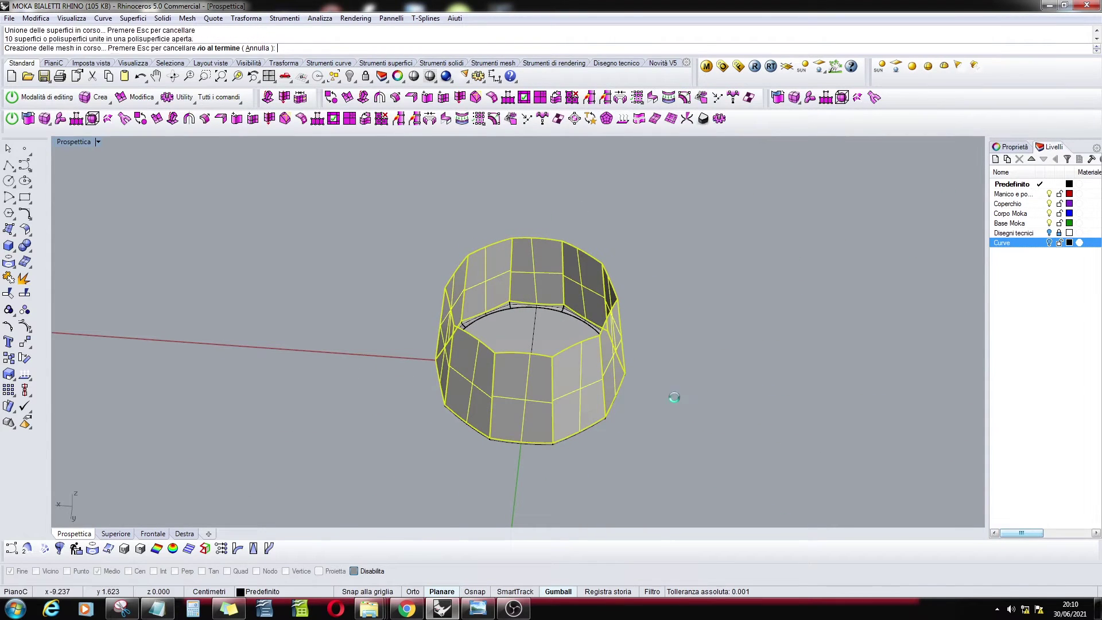
click(585, 370)
right_drag(690, 423, 683, 313)
right_drag(582, 374, 563, 418)
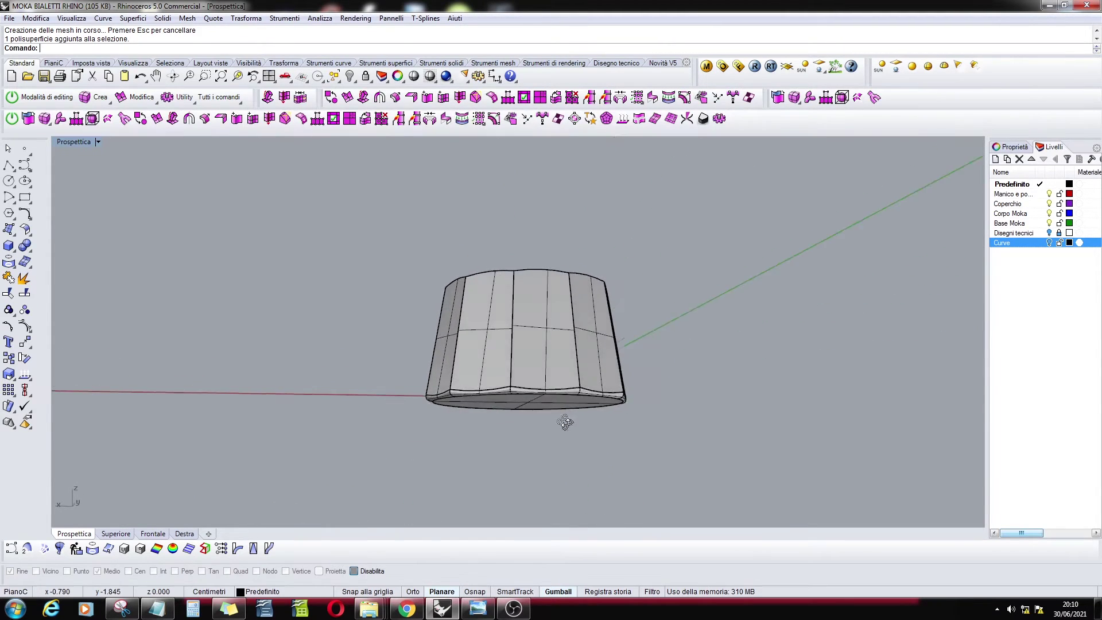
Assign the faceted body, the blend and the circular bottom surface to the Base Moka layer.
drag(655, 327, 396, 458)
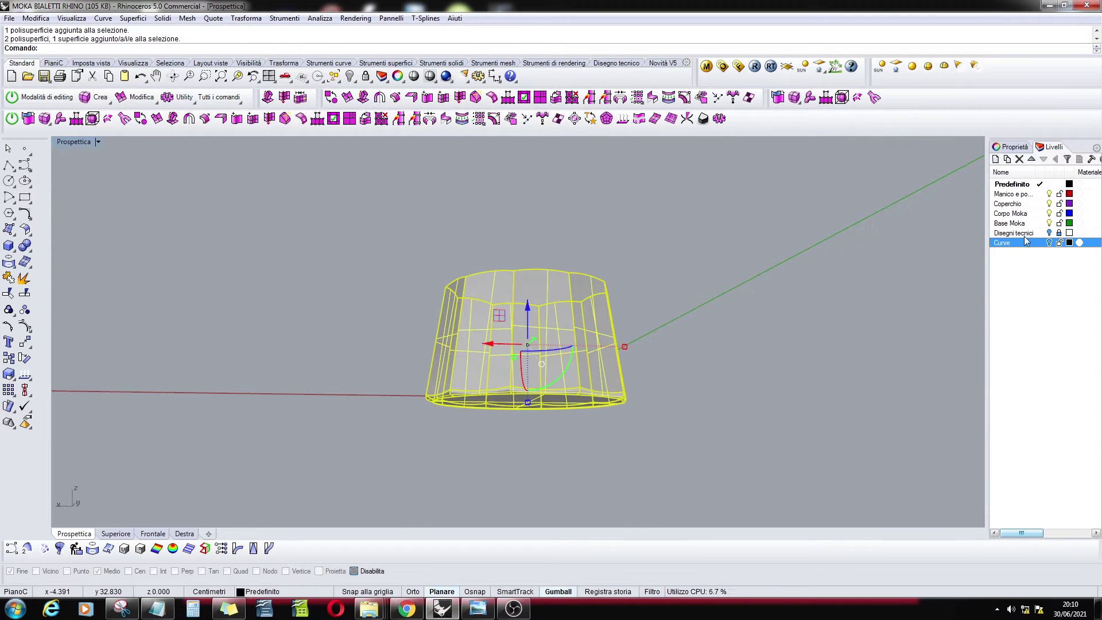
click(1009, 223)
right_click(1009, 224)
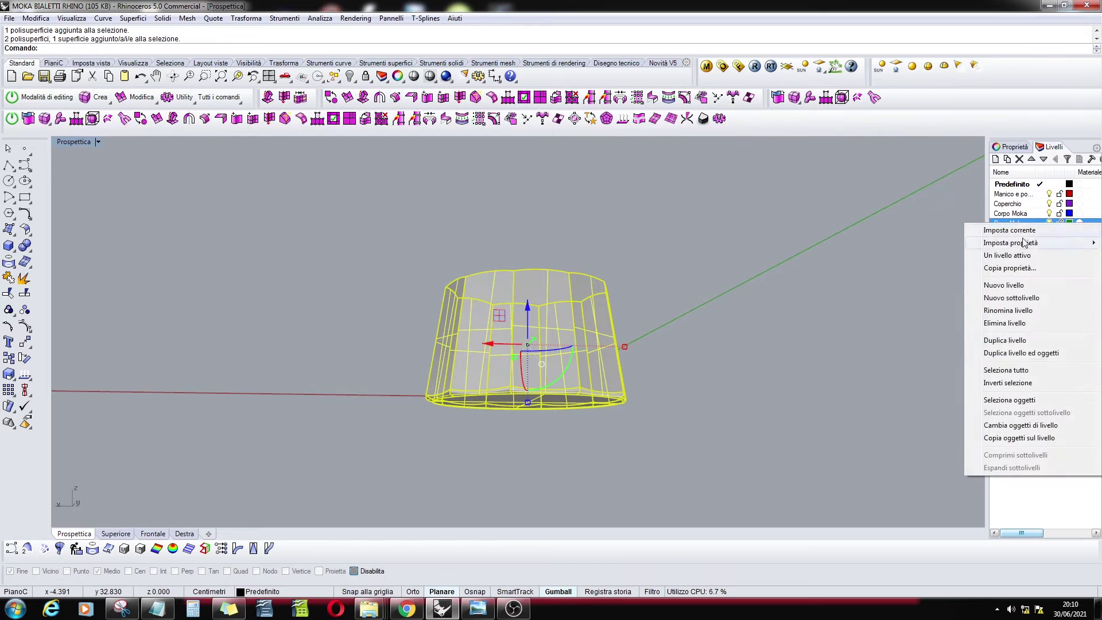
click(993, 426)
click(641, 412)
Check the base in the perspective and front views and save the file.
right_drag(642, 412, 580, 427)
click(153, 533)
scroll(591, 305, down, 6)
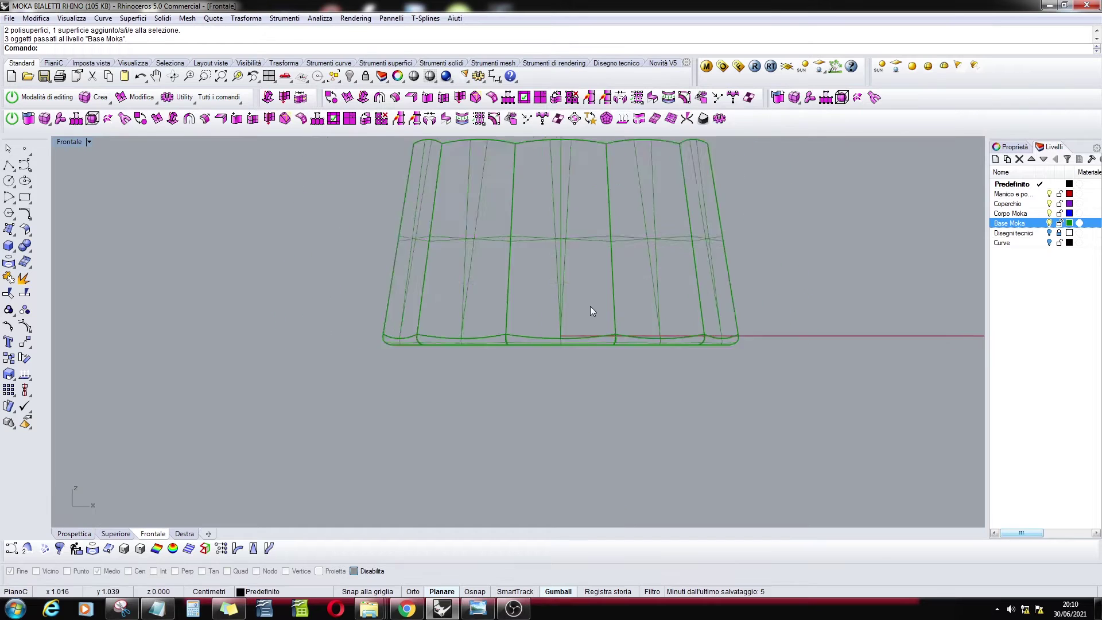
click(44, 76)
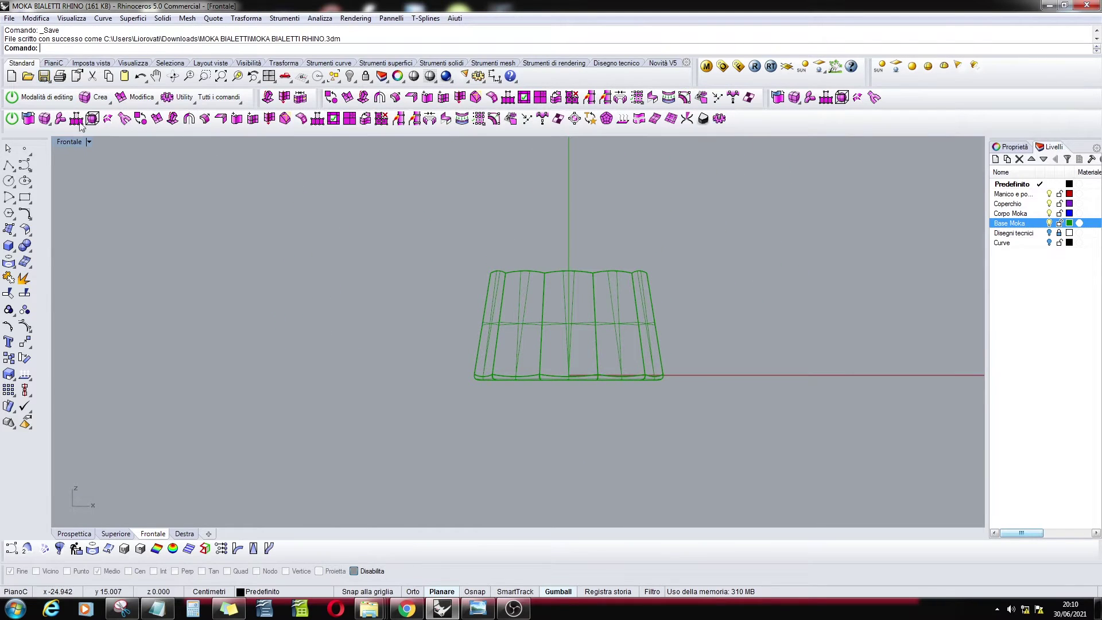
Show the Disegni tecnici layer to compare the base with the drawings in front and top views, and hide it again.
click(1049, 233)
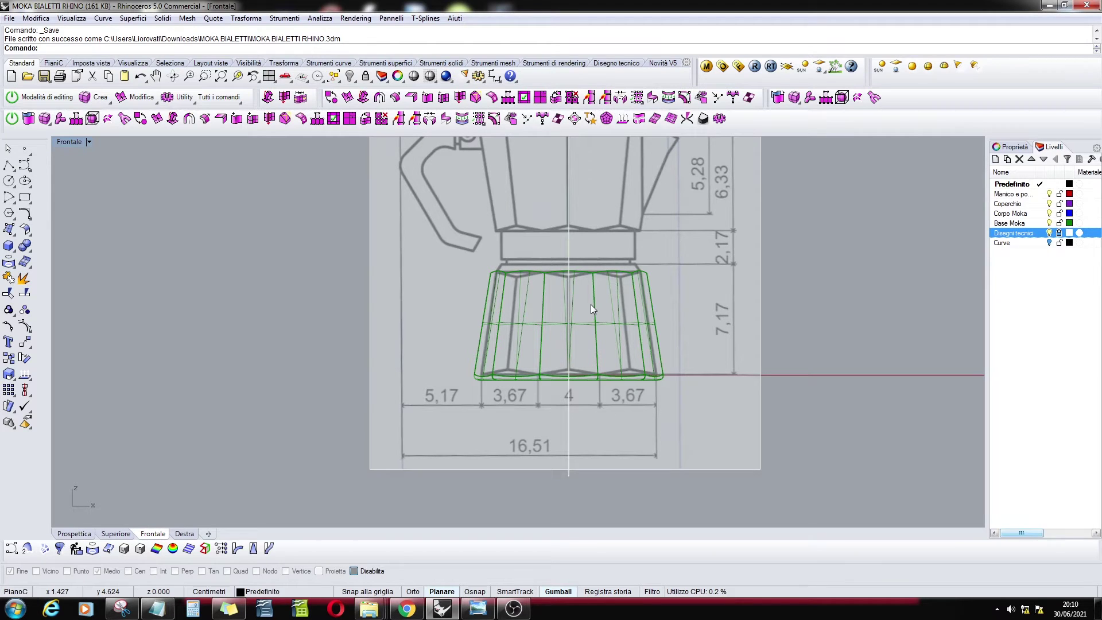
click(116, 534)
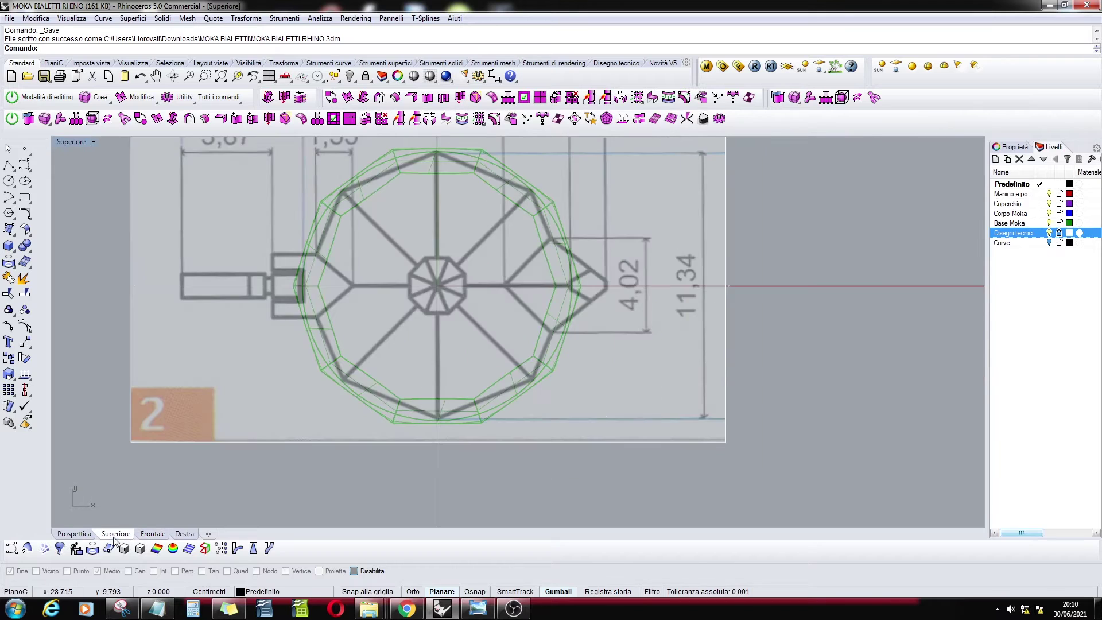
click(1049, 232)
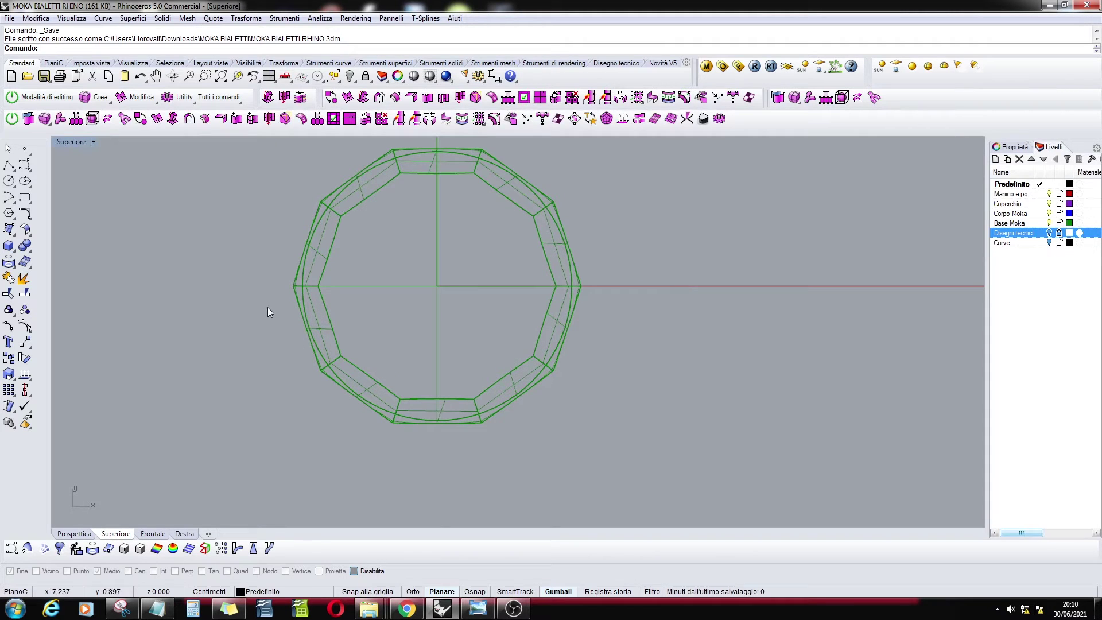
Create an uncapped, non-solid cylinder centred on the origin, about 4.4 cm in radius and about 2.2 cm high.
click(9, 246)
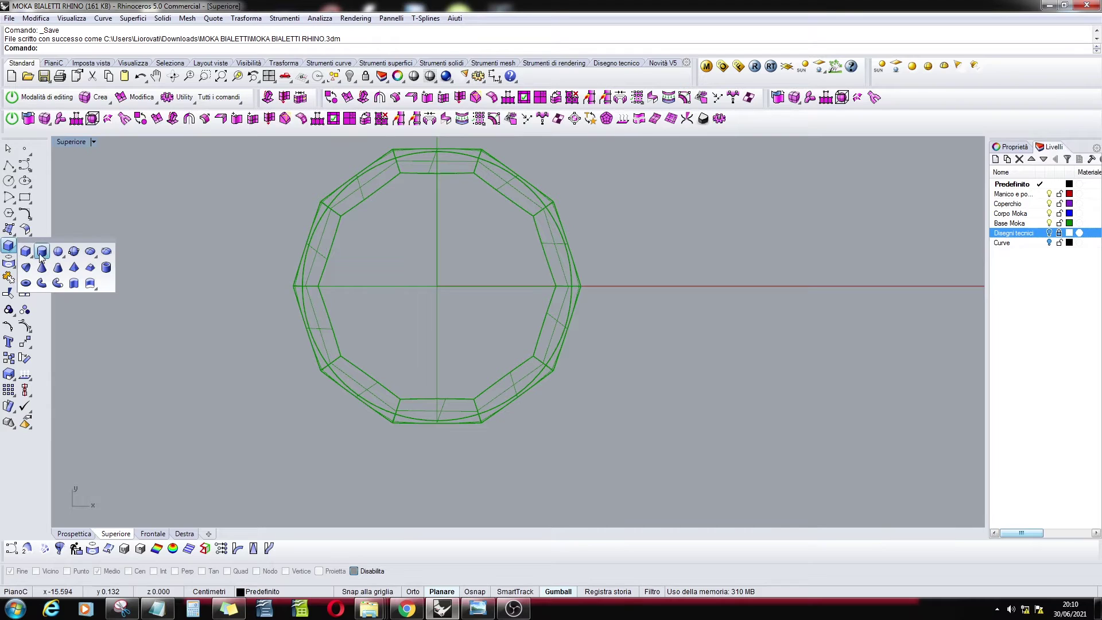
click(41, 253)
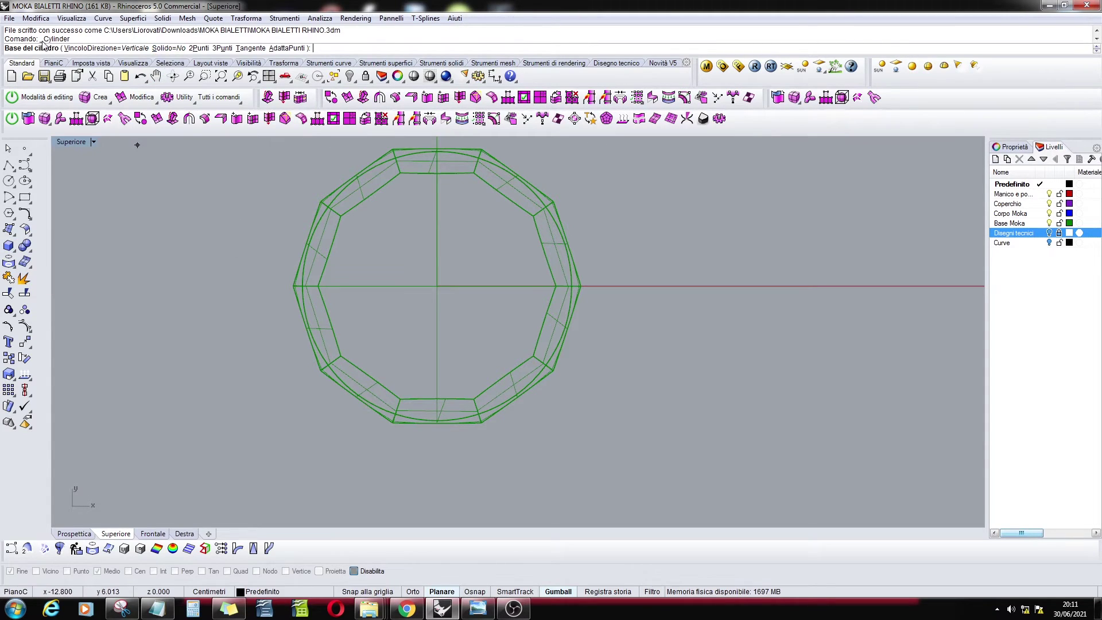
click(167, 48)
click(168, 48)
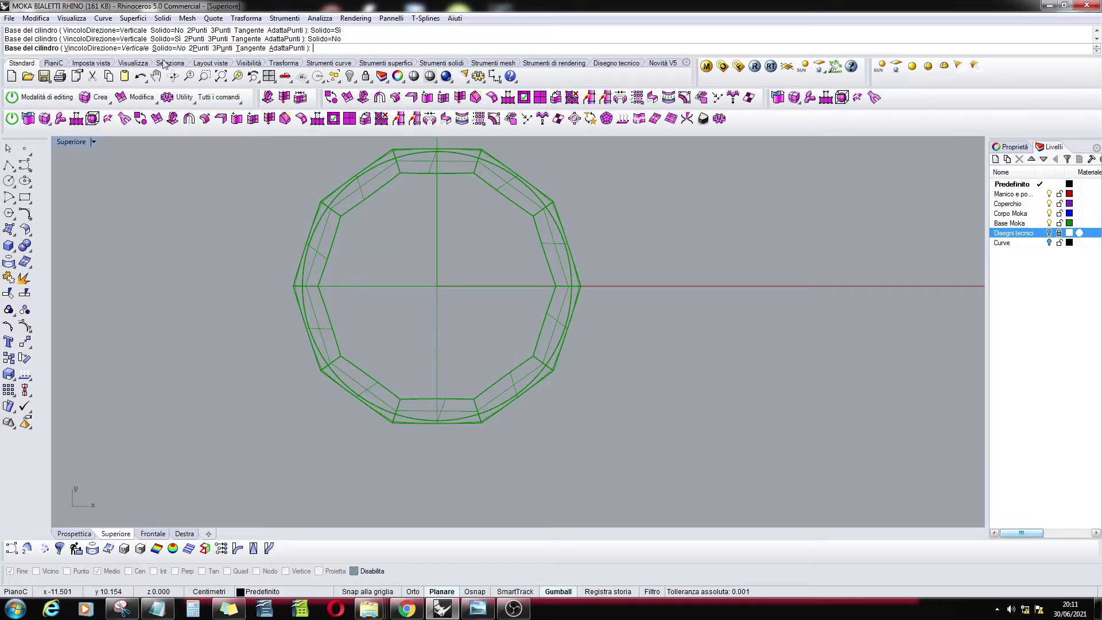
text(0)
key(Return)
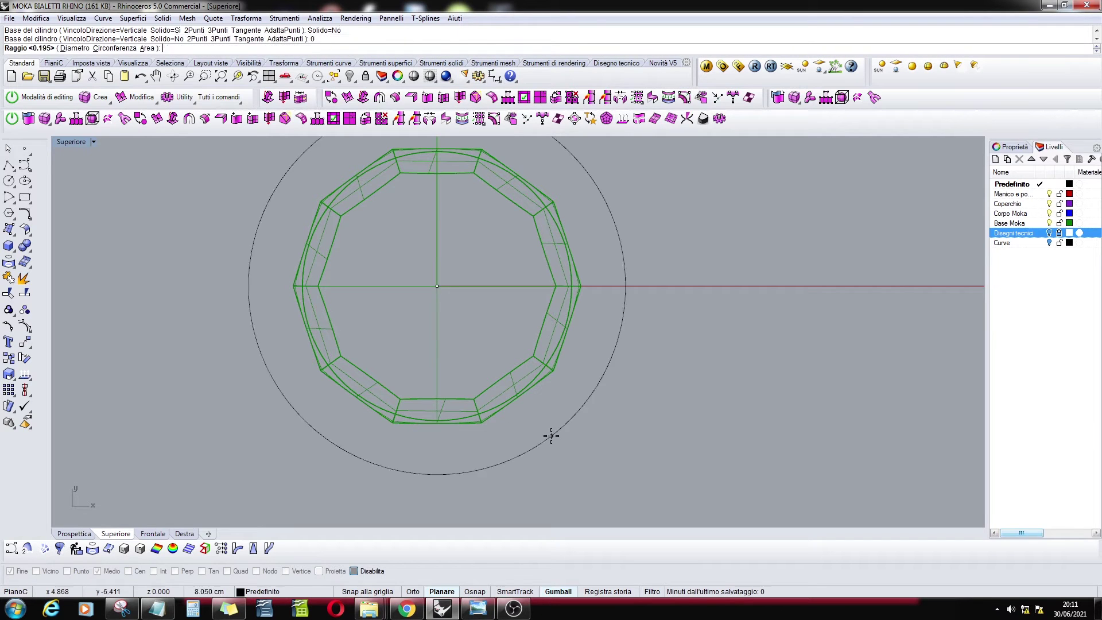
click(540, 279)
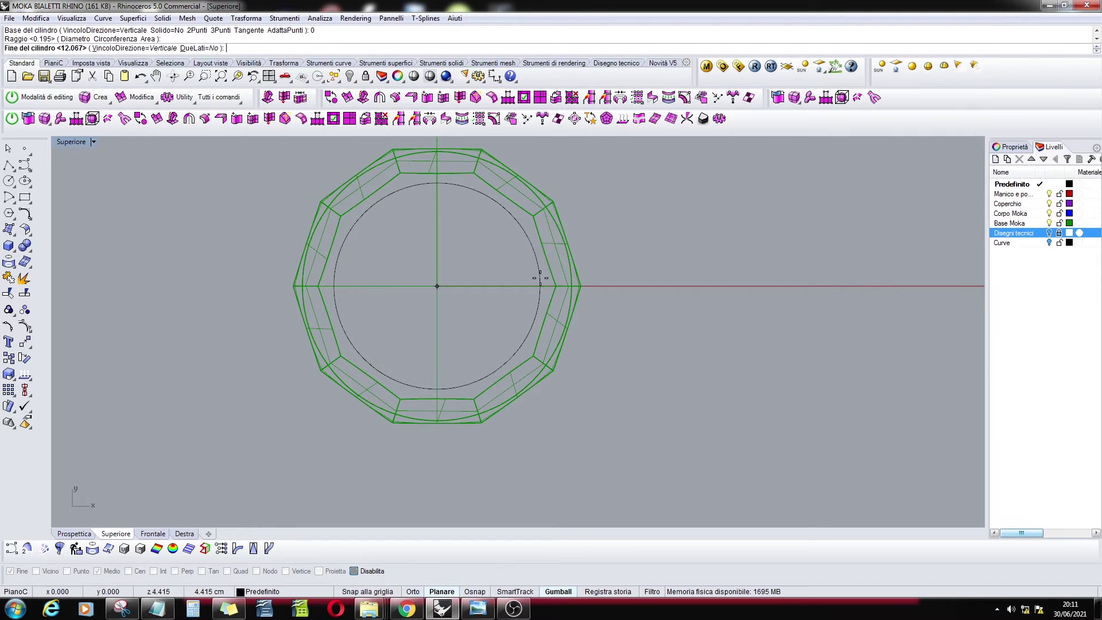
click(153, 533)
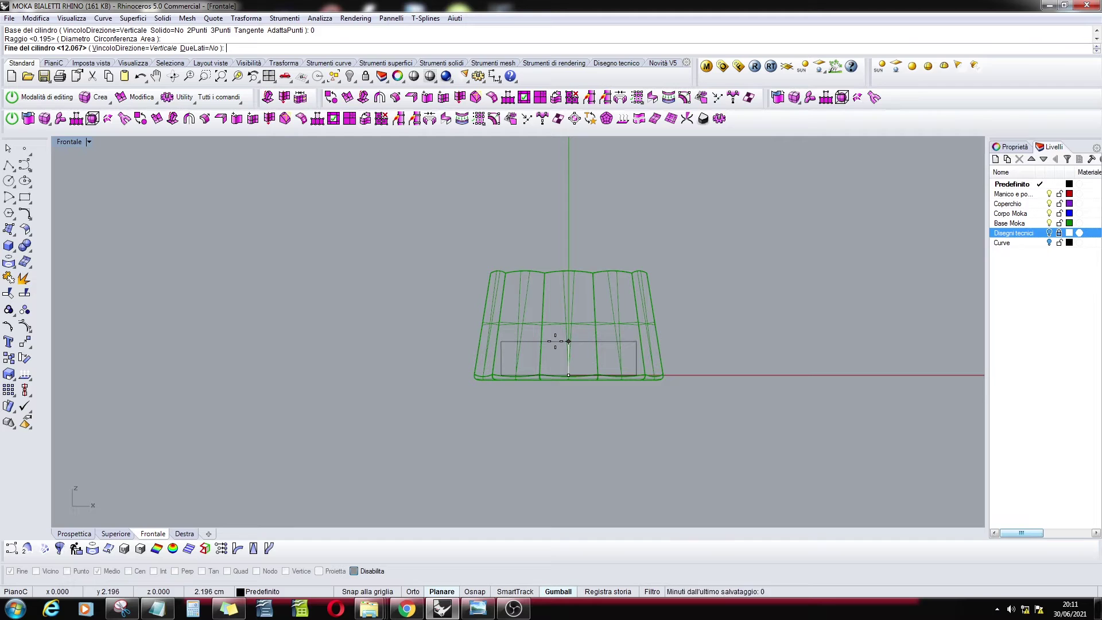
click(569, 341)
Move the open cylinder straight up to just above the base's upper rim and check it in perspective.
click(580, 343)
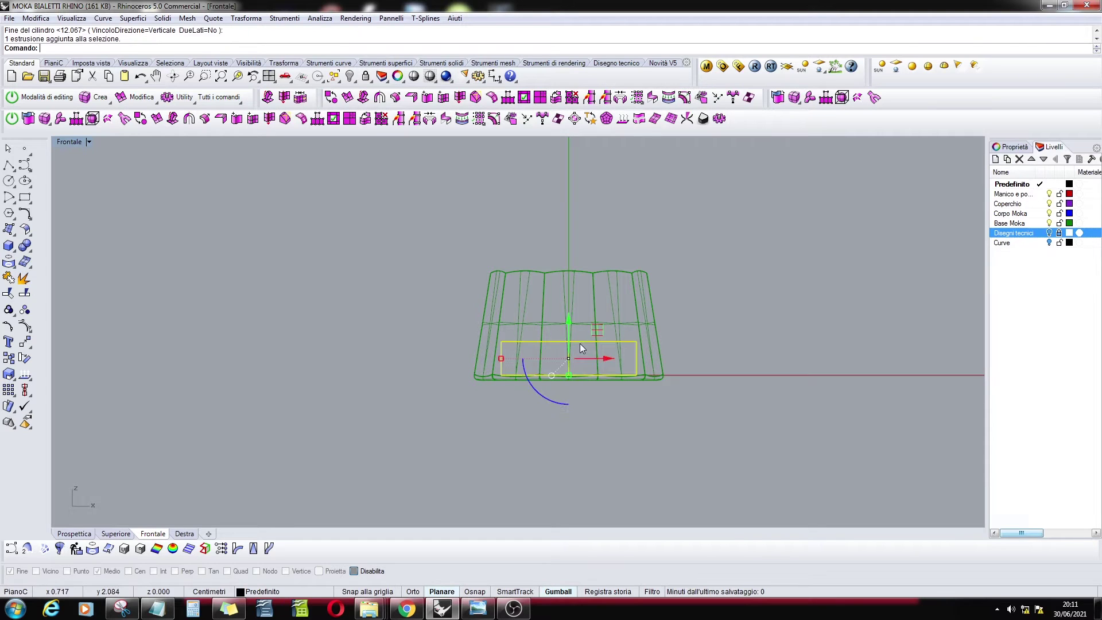
drag(568, 321, 567, 210)
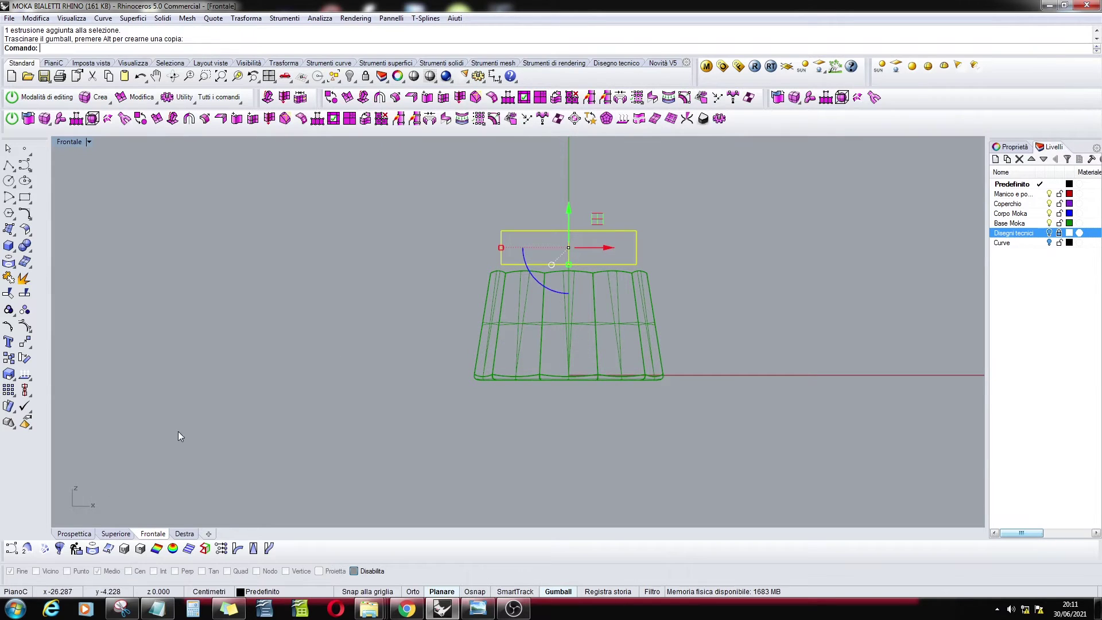
click(75, 534)
click(652, 292)
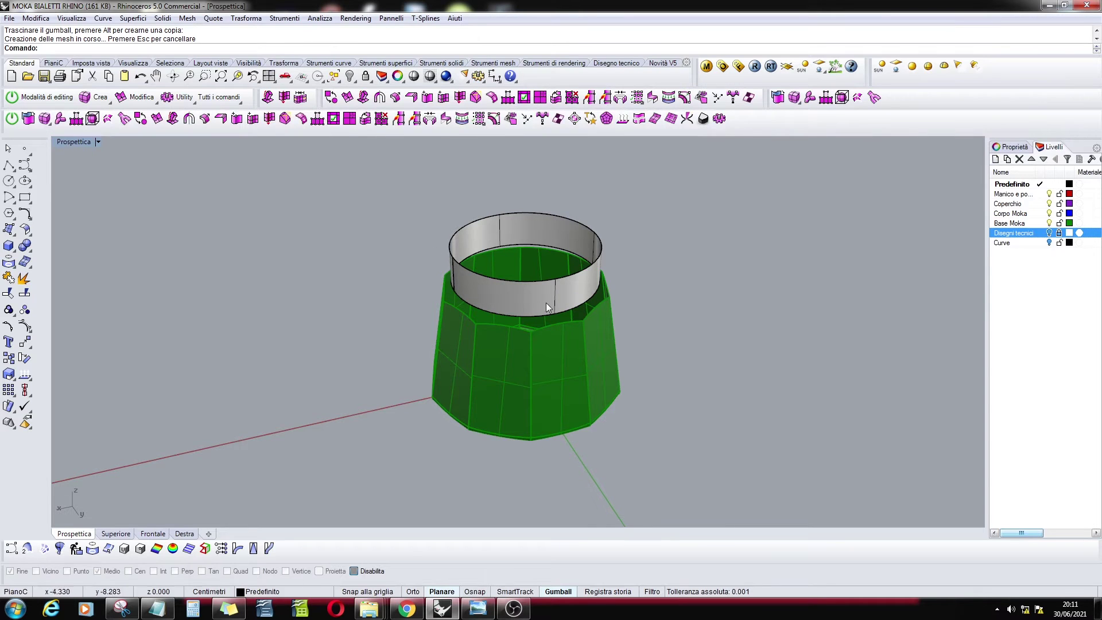
right_drag(546, 302, 591, 261)
scroll(502, 283, up, 5)
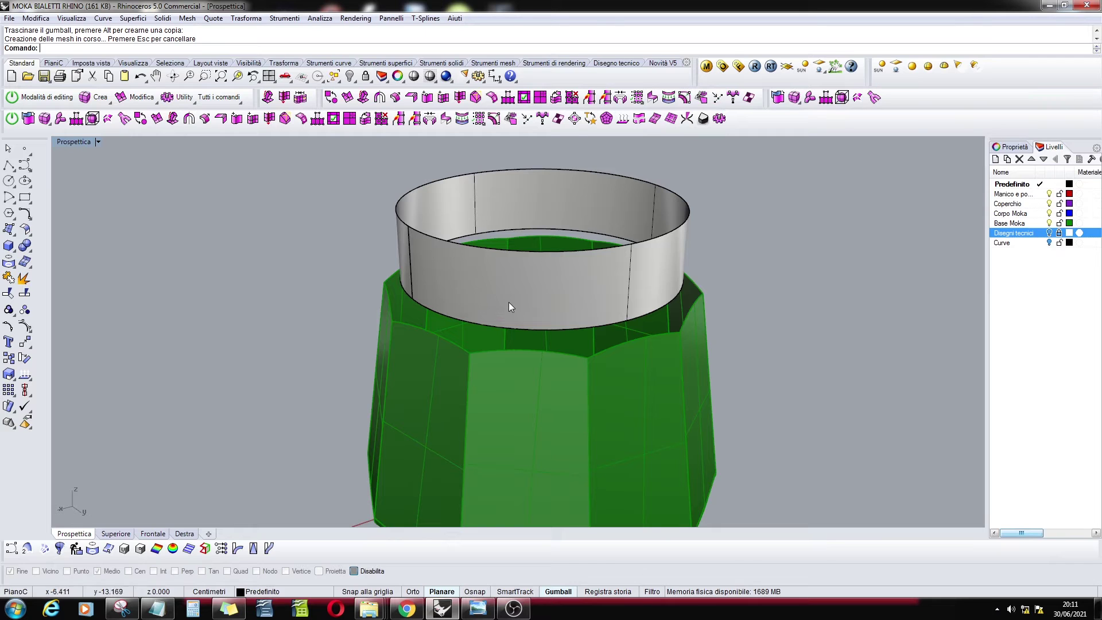
right_drag(508, 302, 579, 298)
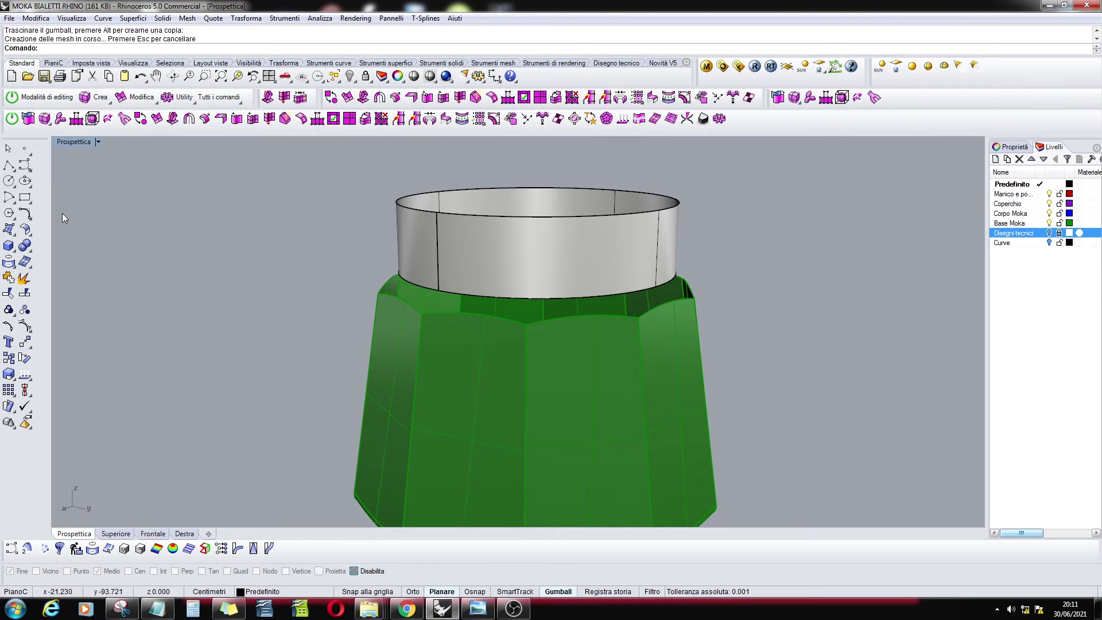
Start a surface blend and choose all the upper rim edges of the faceted body as the first edge.
click(26, 230)
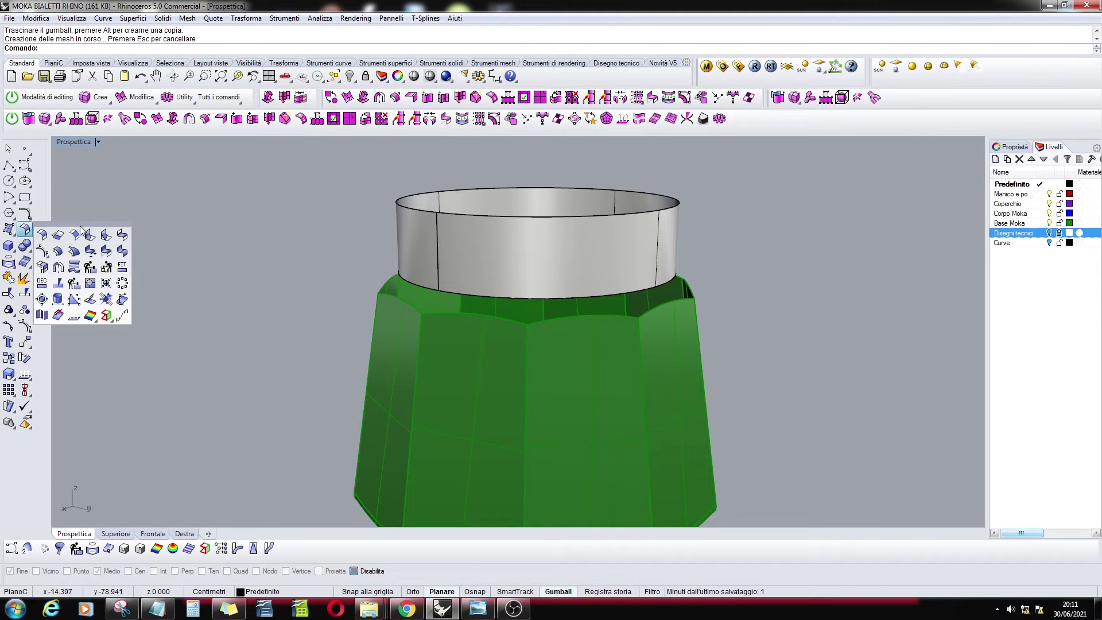
drag(82, 231, 225, 184)
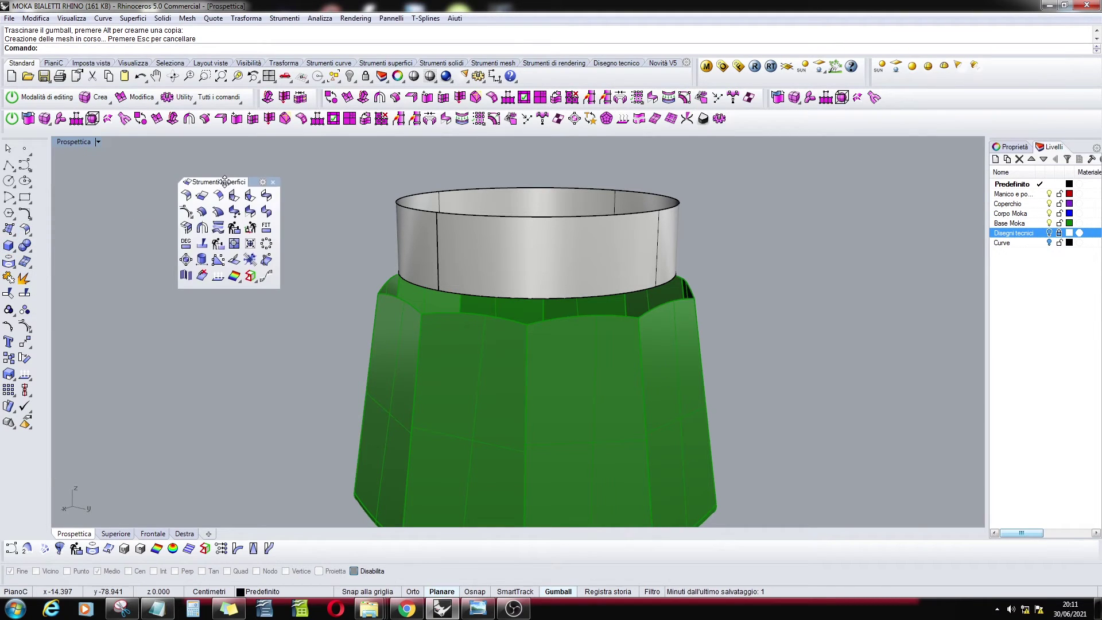
click(266, 196)
click(474, 314)
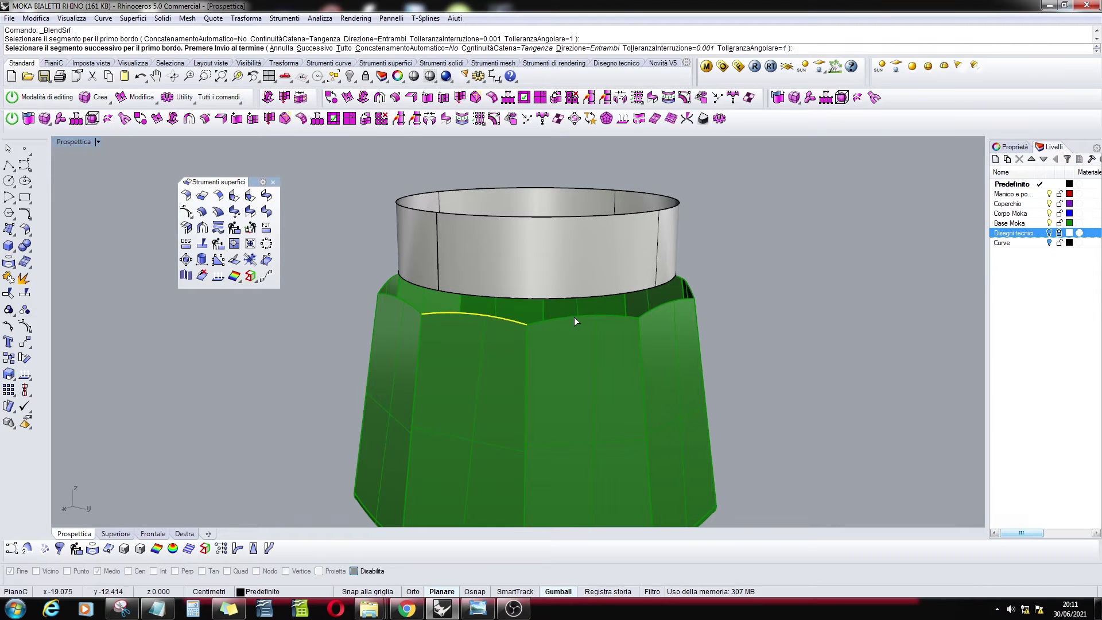
click(657, 306)
click(824, 343)
right_drag(824, 343, 539, 357)
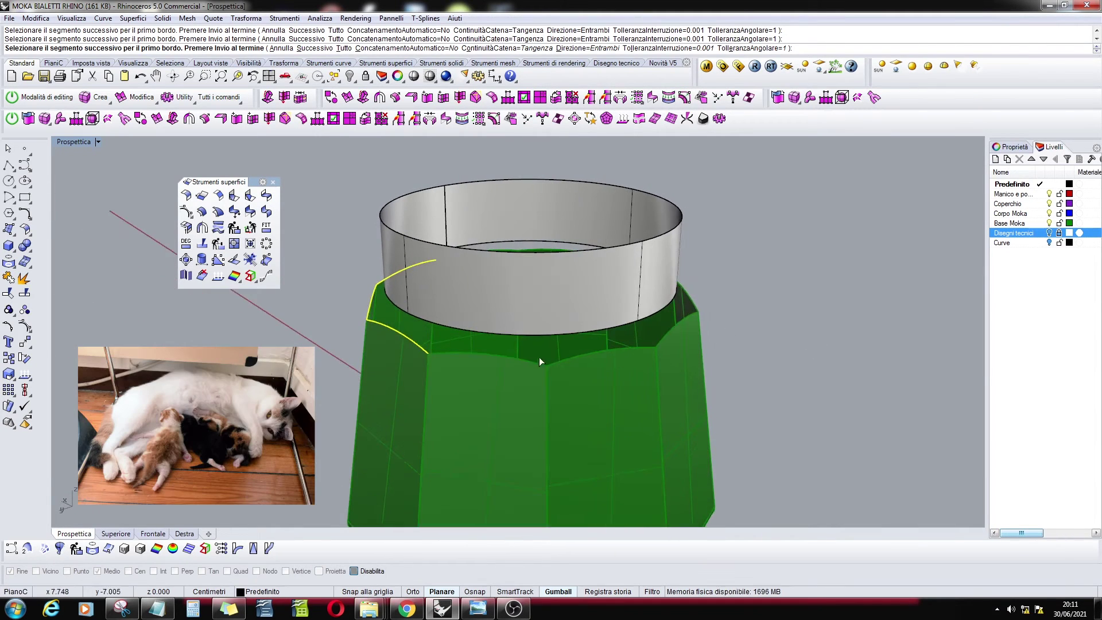
click(537, 363)
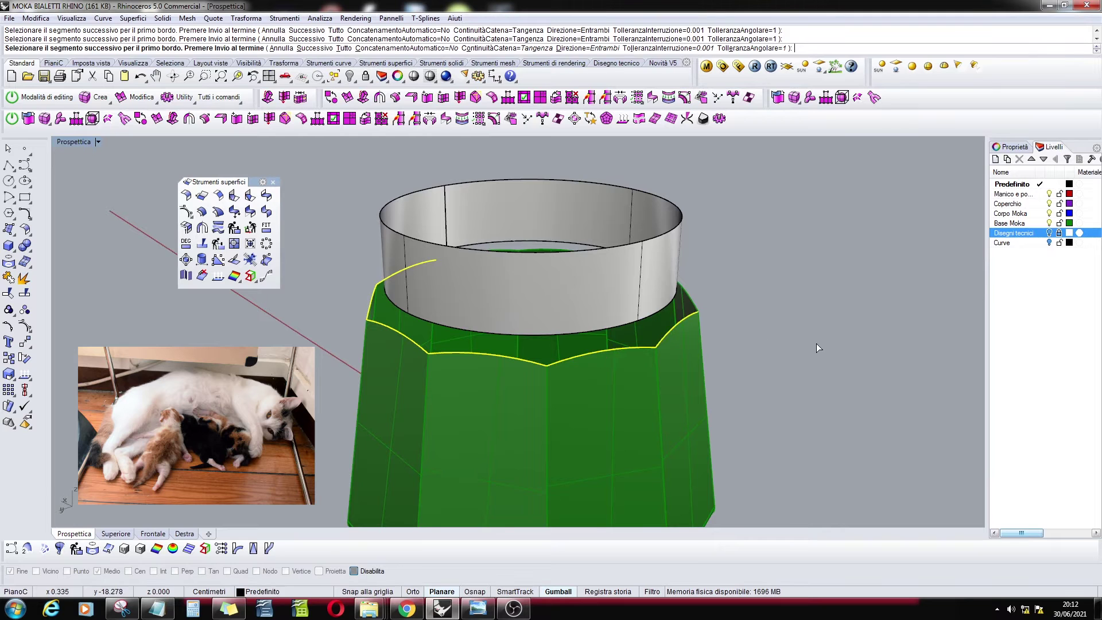
right_drag(819, 348, 442, 364)
click(559, 369)
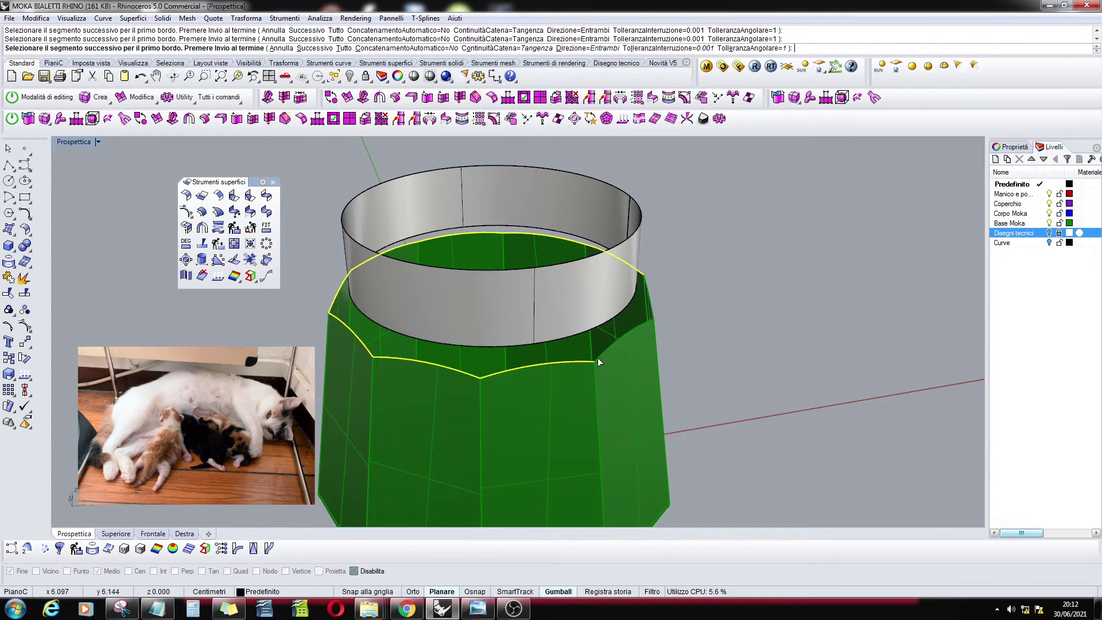
click(632, 335)
right_drag(741, 333, 570, 359)
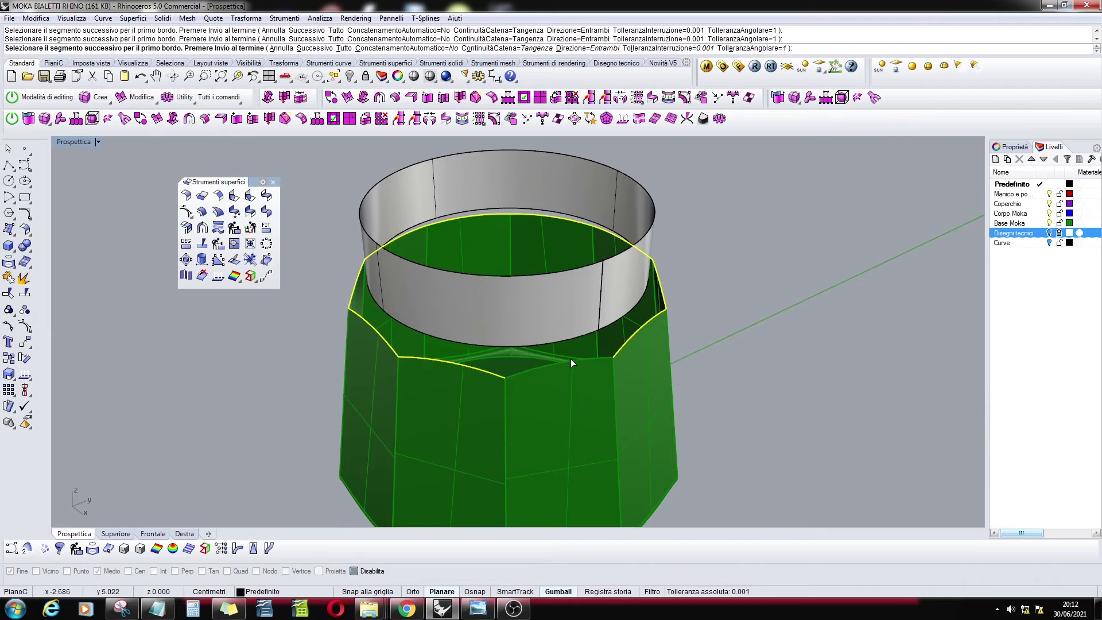
right_click(719, 362)
Choose the cylinder's lower circular edge as the second blend edge and accept the seam points.
click(598, 331)
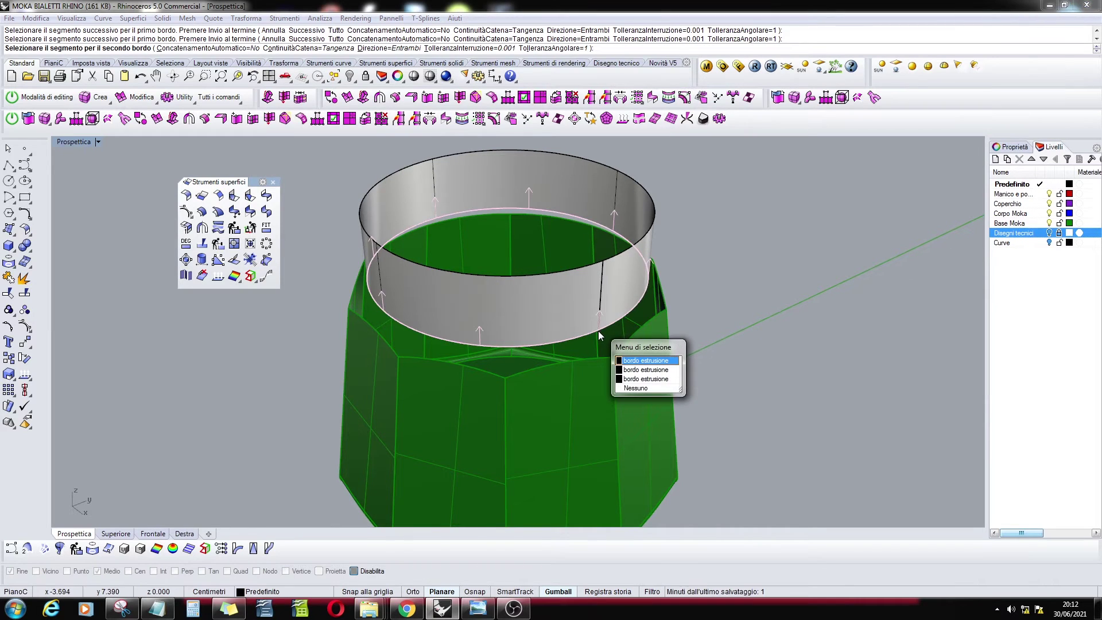
click(625, 360)
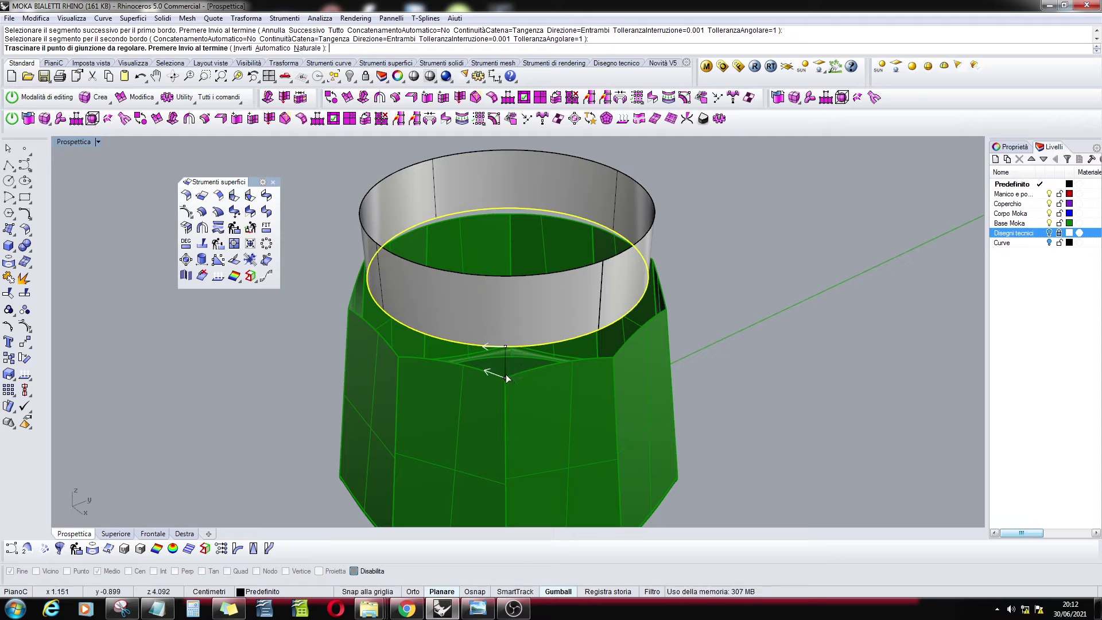
right_click(701, 361)
right_drag(674, 348, 787, 320)
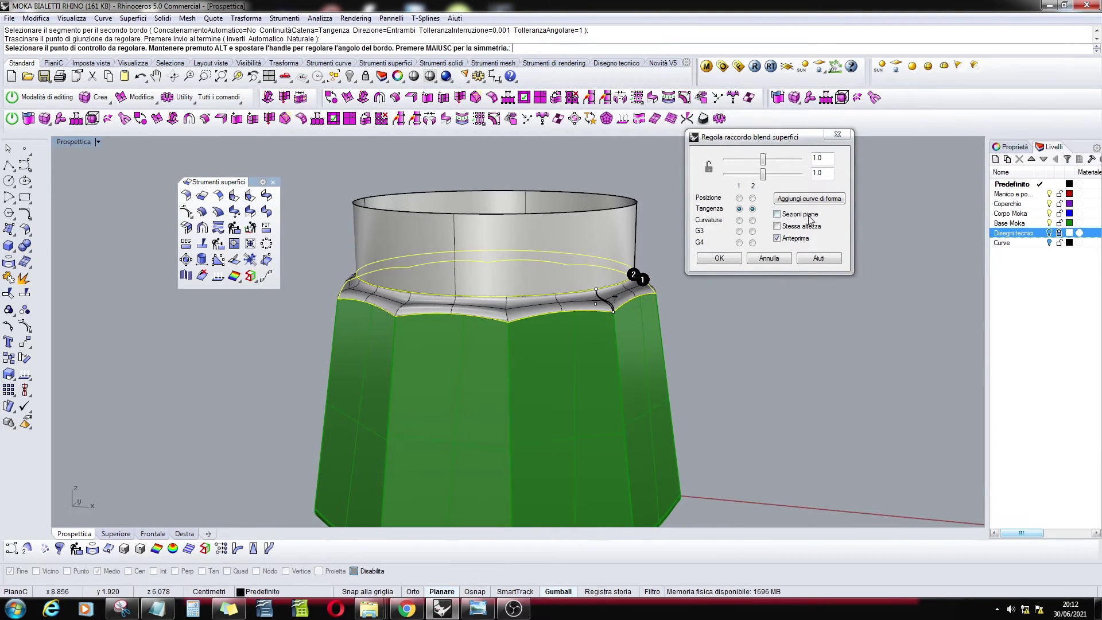
Set the blend bulge values to 0.369 and 0.737 with tangency at both edges, and create the blend surface.
drag(763, 175, 736, 159)
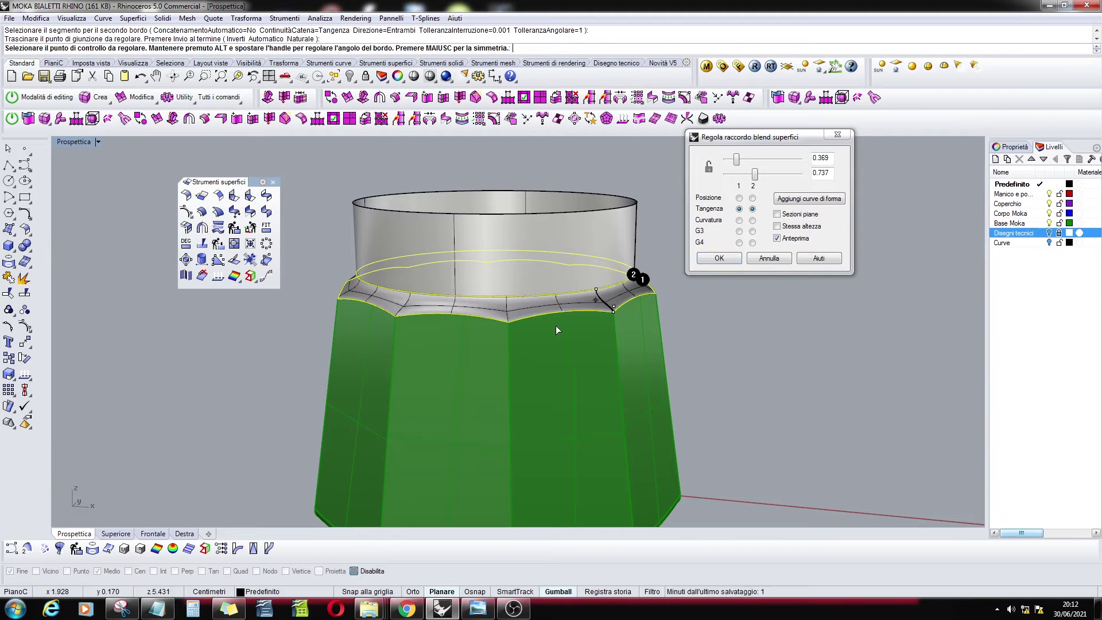
scroll(518, 309, up, 3)
right_drag(518, 309, 576, 320)
click(736, 257)
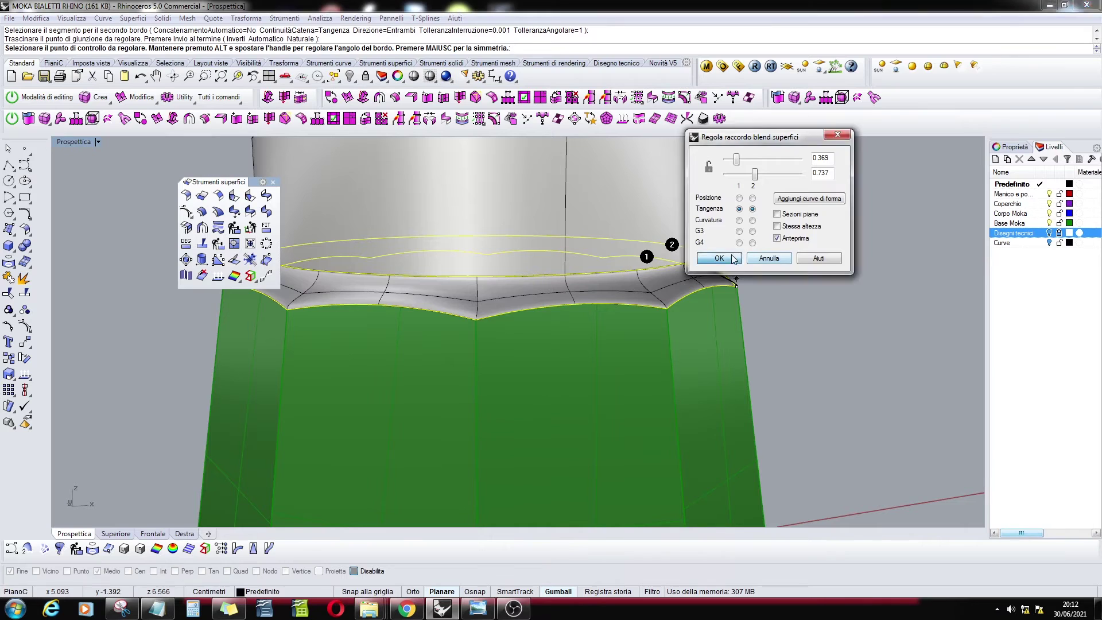
scroll(818, 318, down, 5)
right_drag(831, 316, 490, 337)
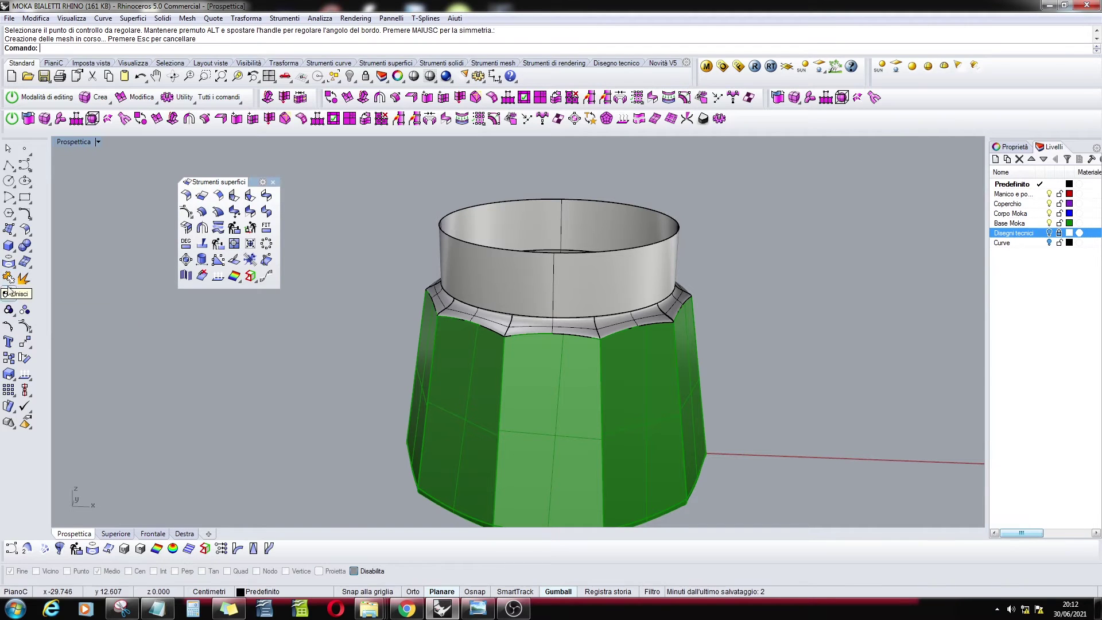
click(526, 285)
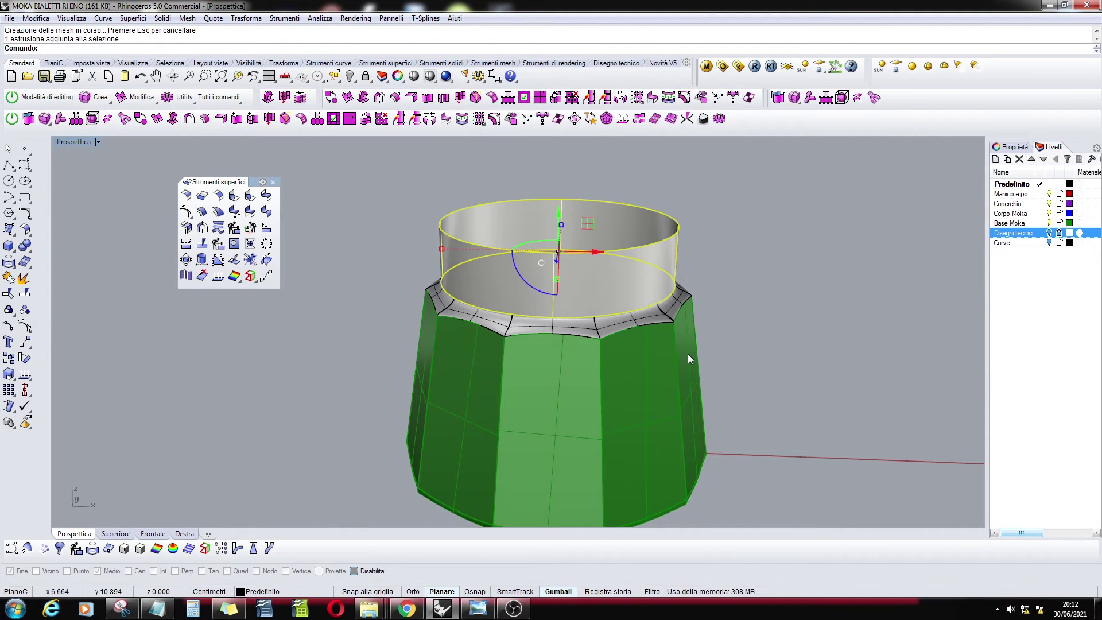
click(169, 531)
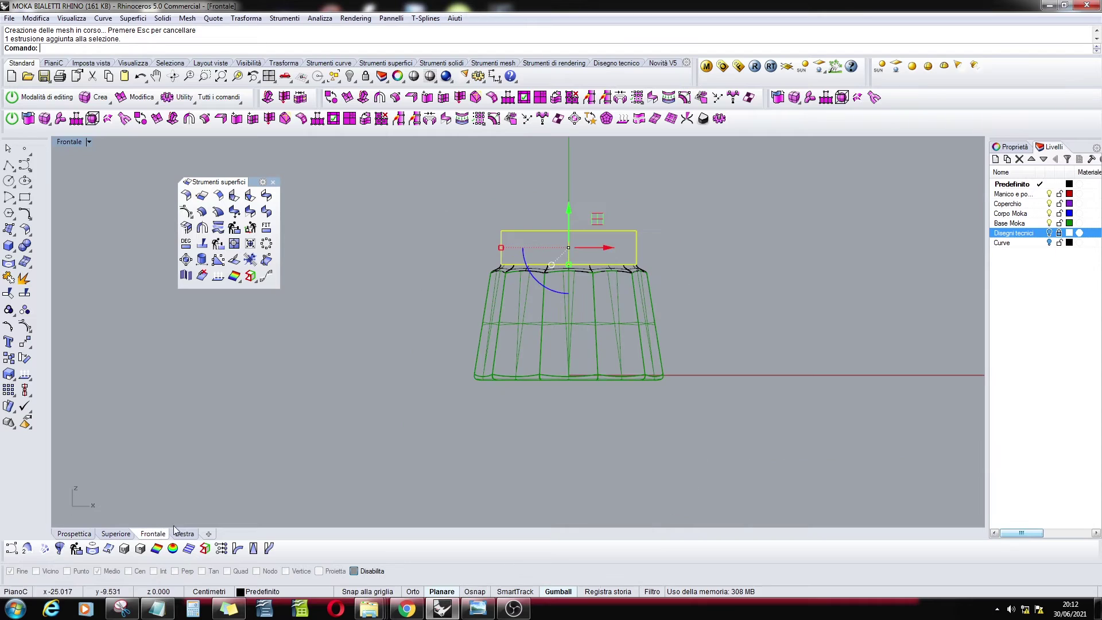
scroll(570, 242, up, 4)
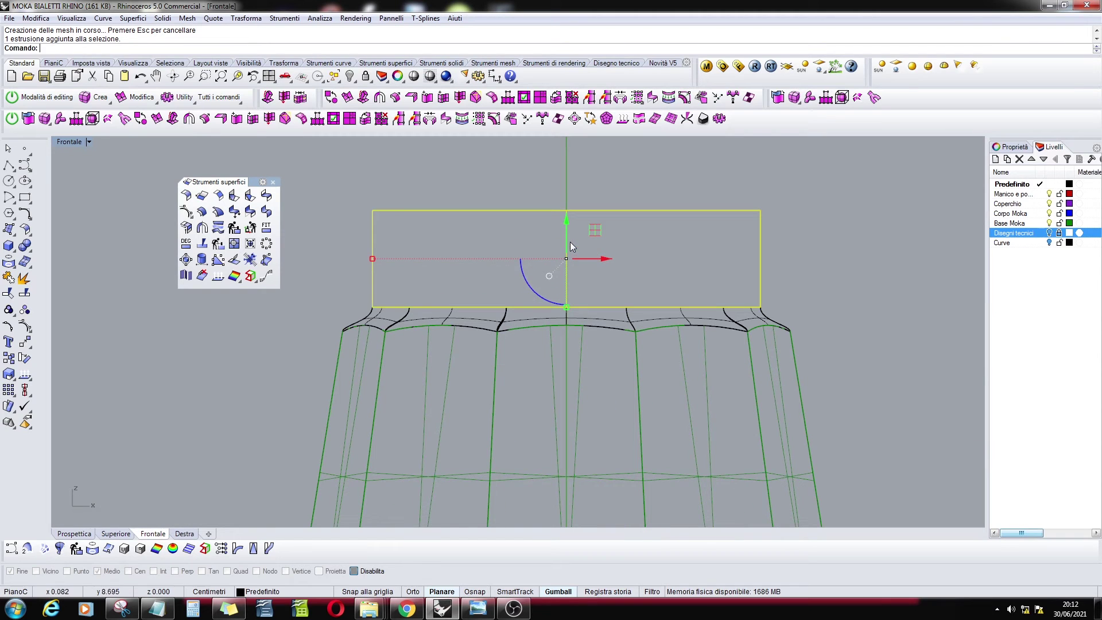
click(25, 343)
click(42, 378)
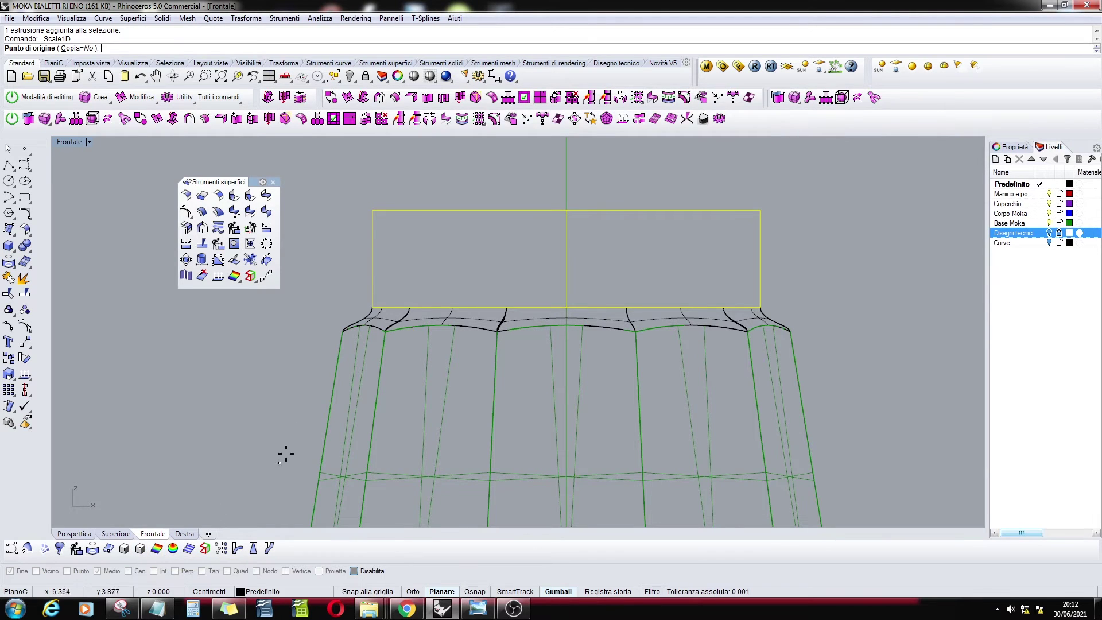
key(Escape)
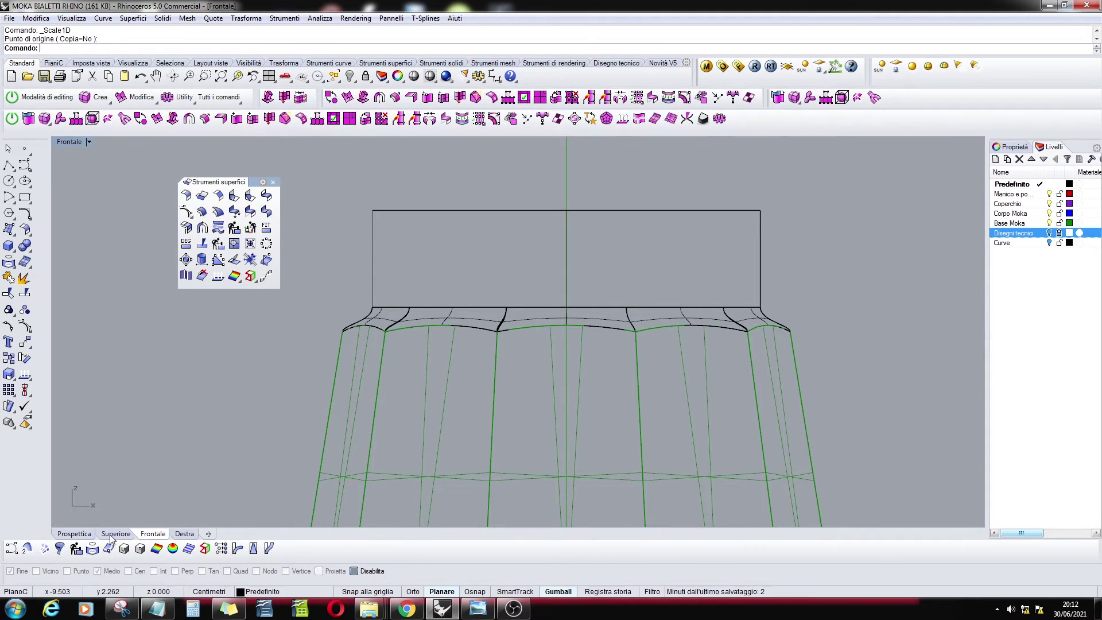
Inspect the new blend in perspective and duplicate the lower circular edge of the open cylinder as a curve.
click(74, 534)
right_drag(569, 332, 516, 247)
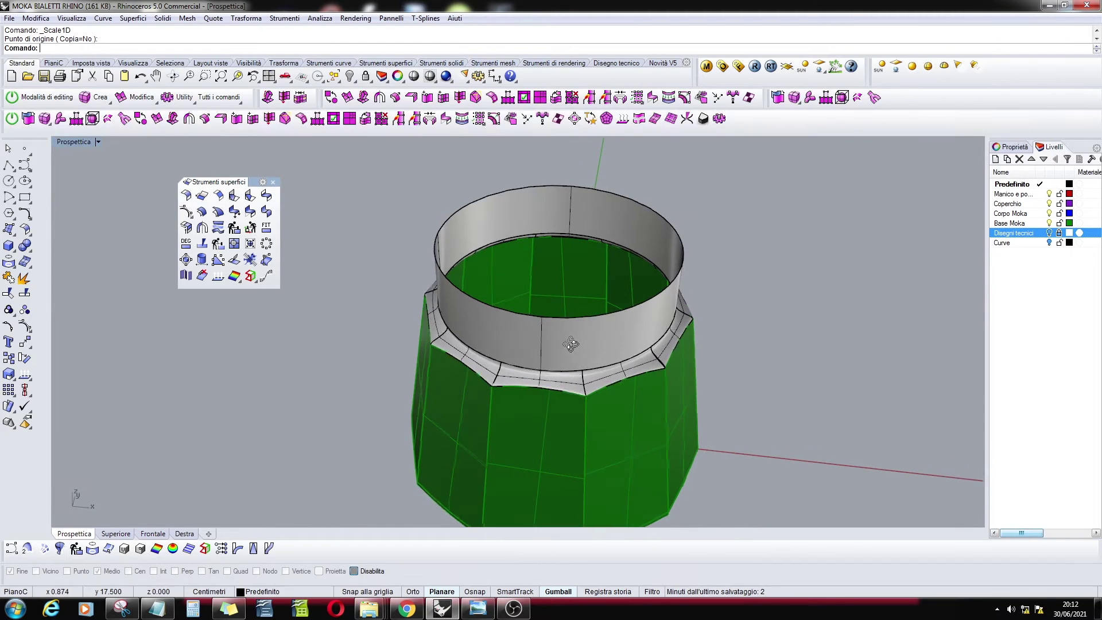
click(507, 239)
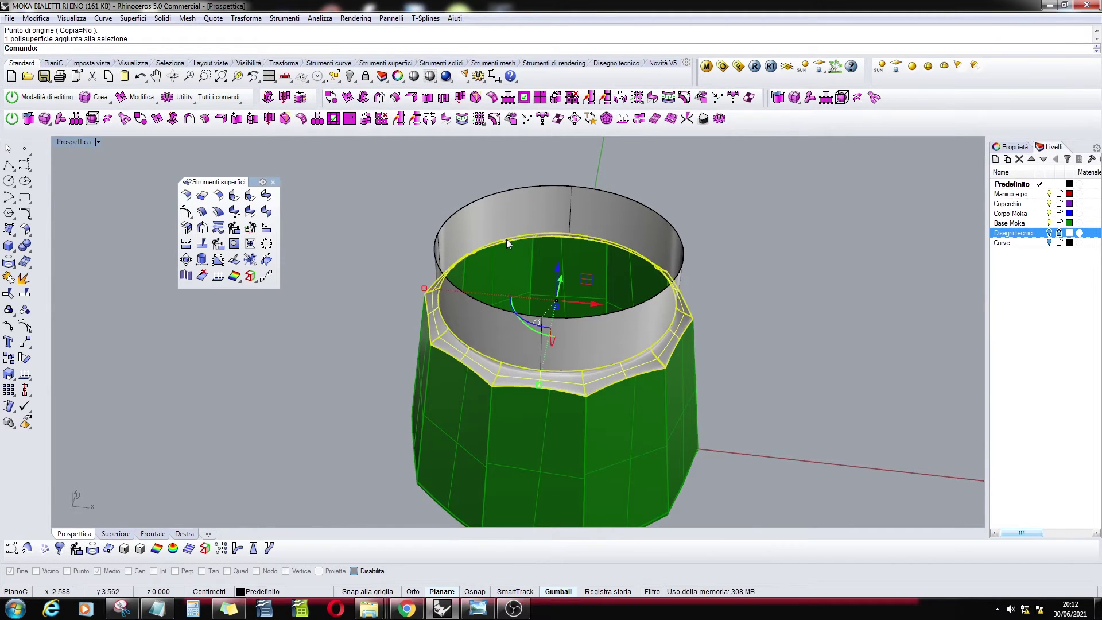
click(367, 269)
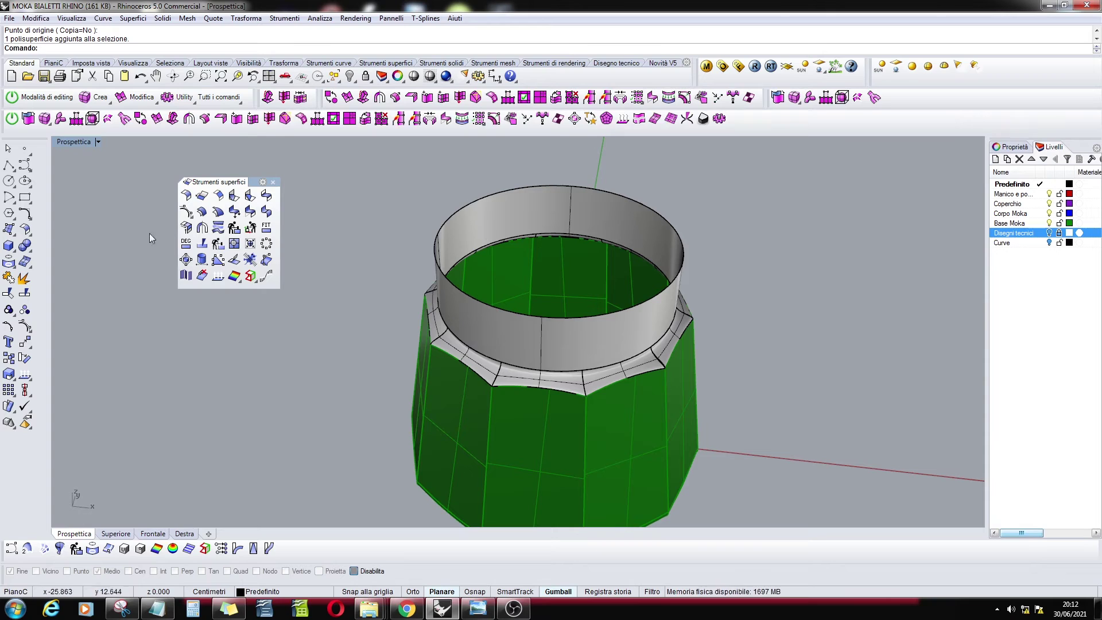
click(11, 264)
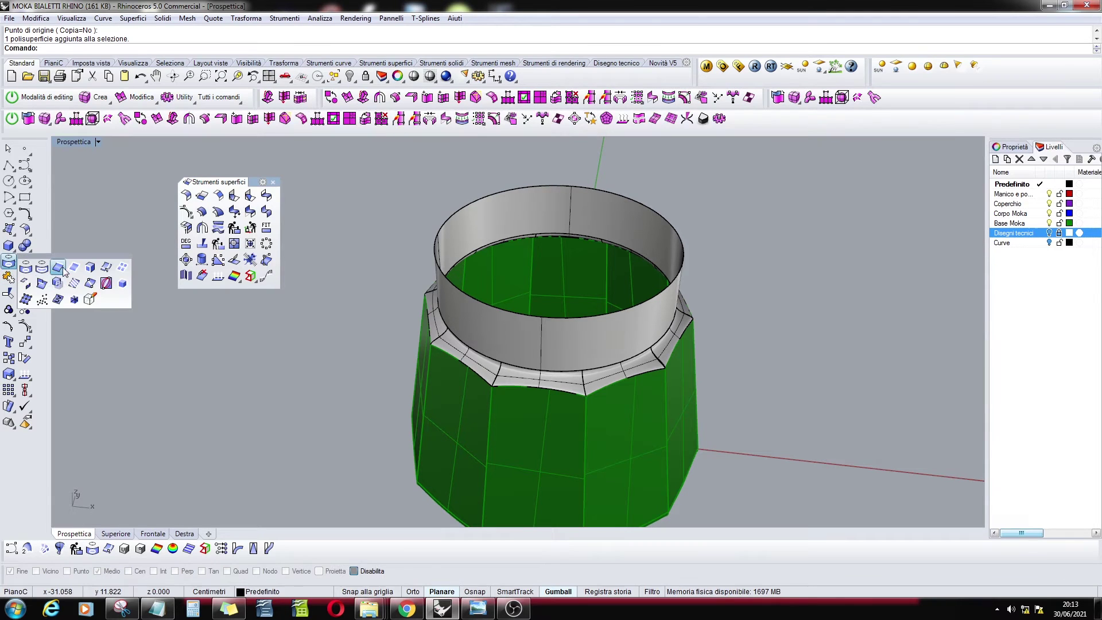
click(58, 267)
click(502, 241)
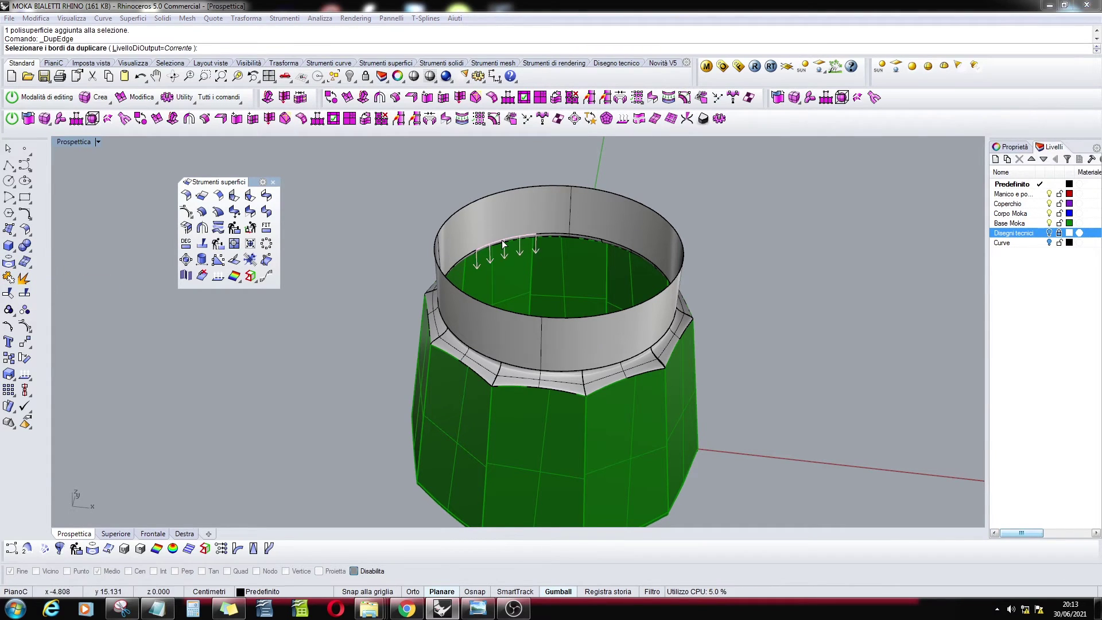
click(542, 280)
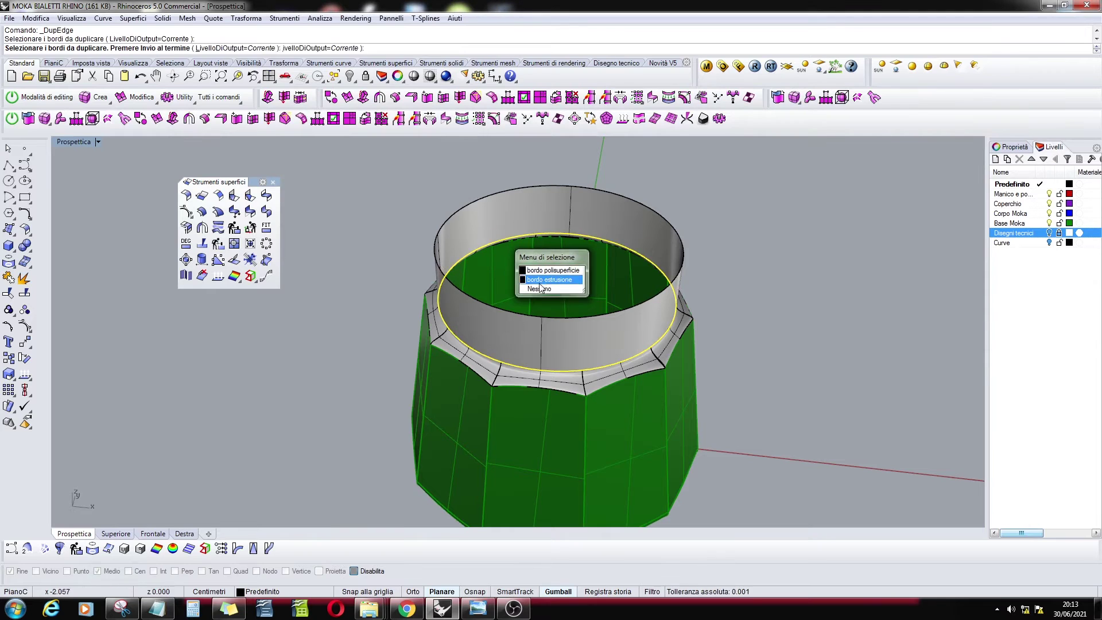
key(Return)
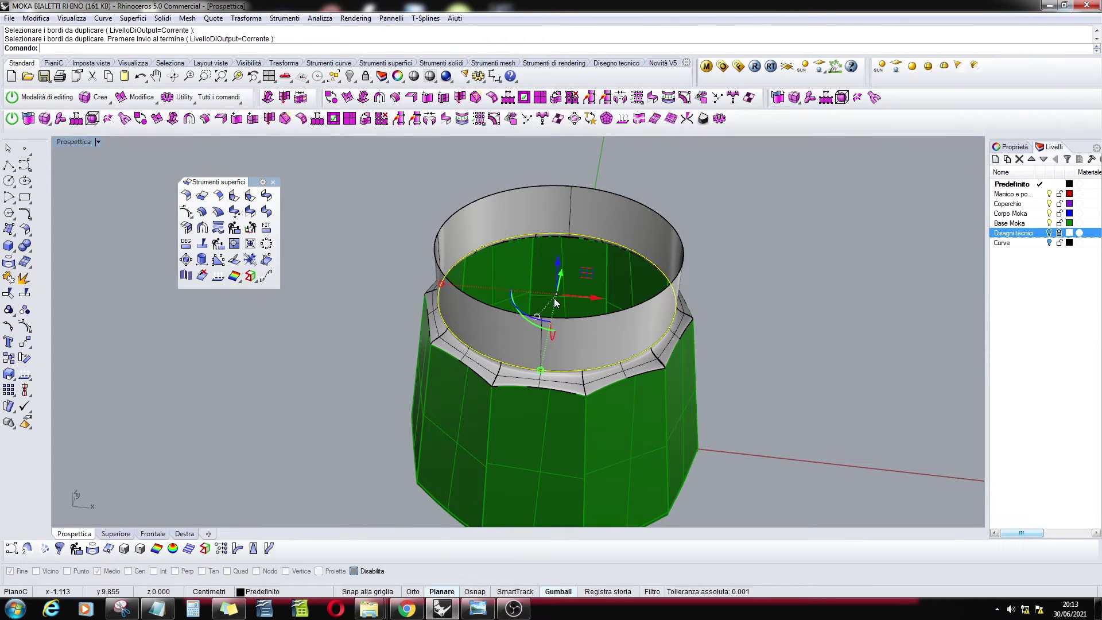
Start a one-directional scale on the duplicated circle and leave only the Center object snap active.
click(15, 381)
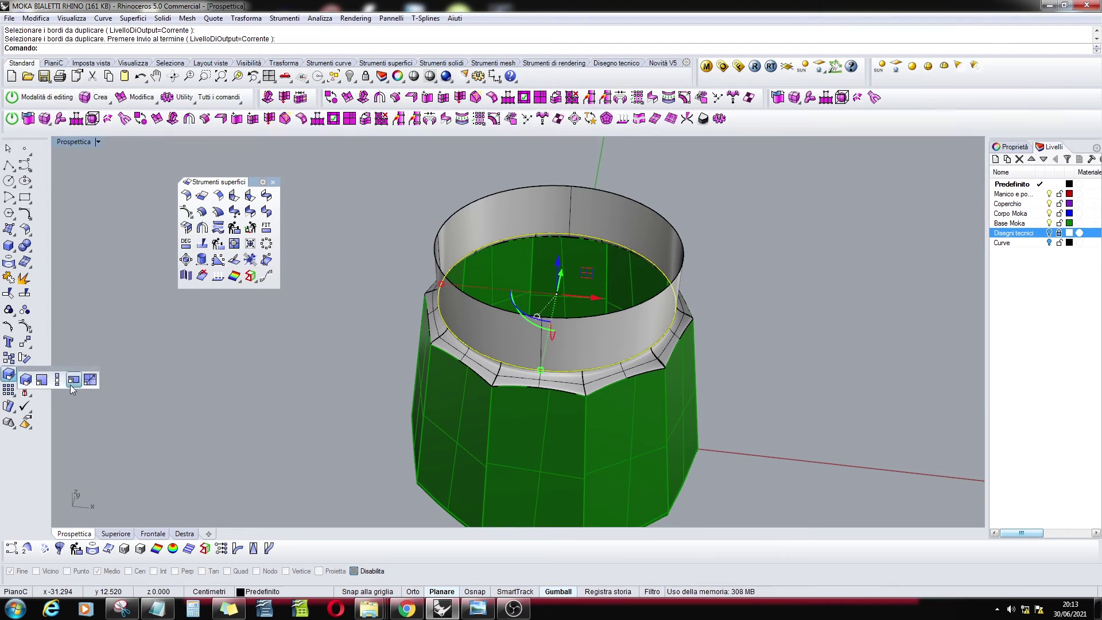
click(60, 380)
click(355, 571)
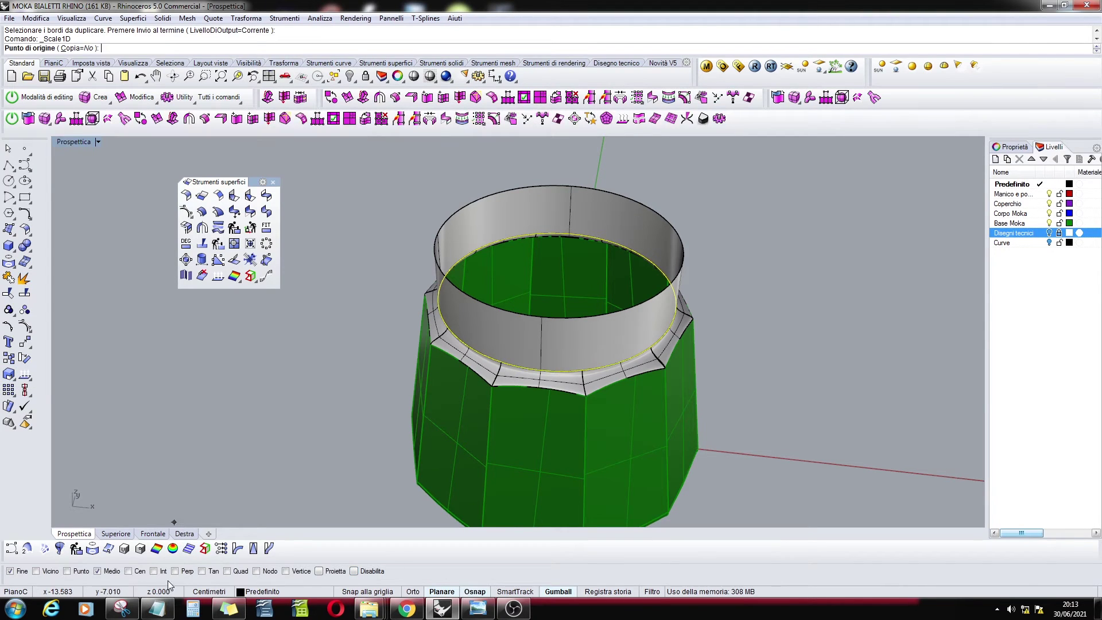
click(128, 571)
click(97, 571)
click(10, 571)
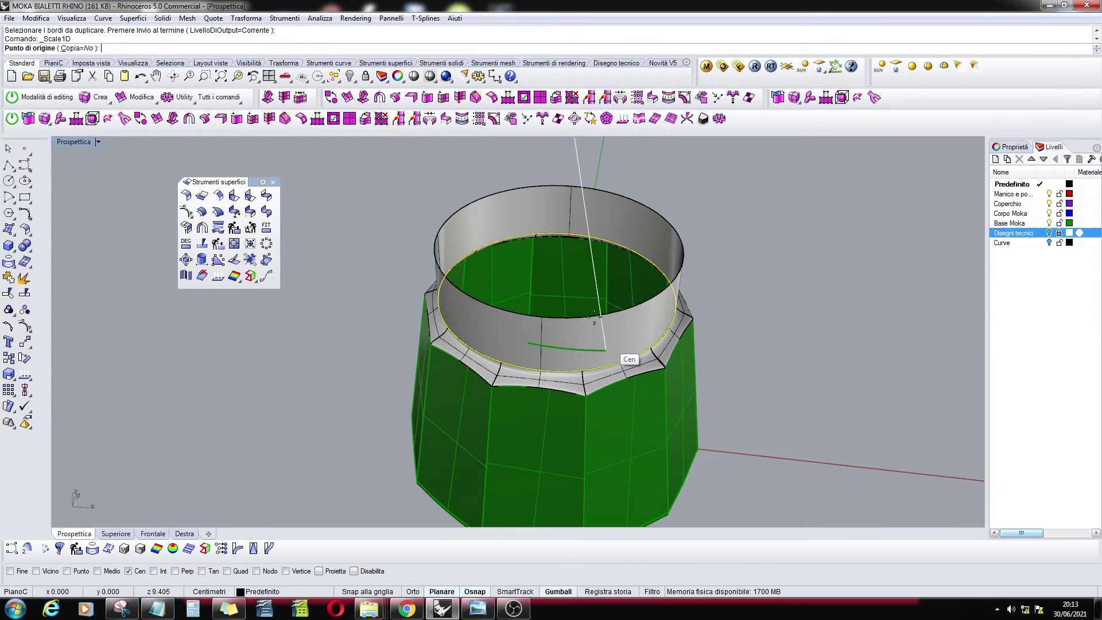
Try to scale the duplicated circle vertically from its centre in the front view.
click(675, 303)
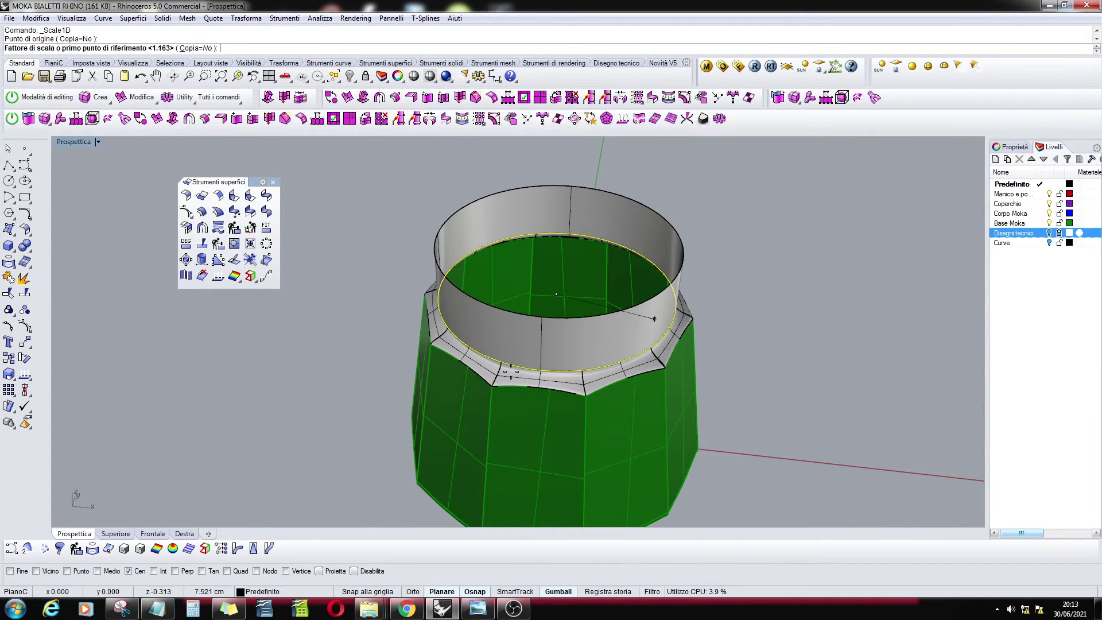
click(162, 535)
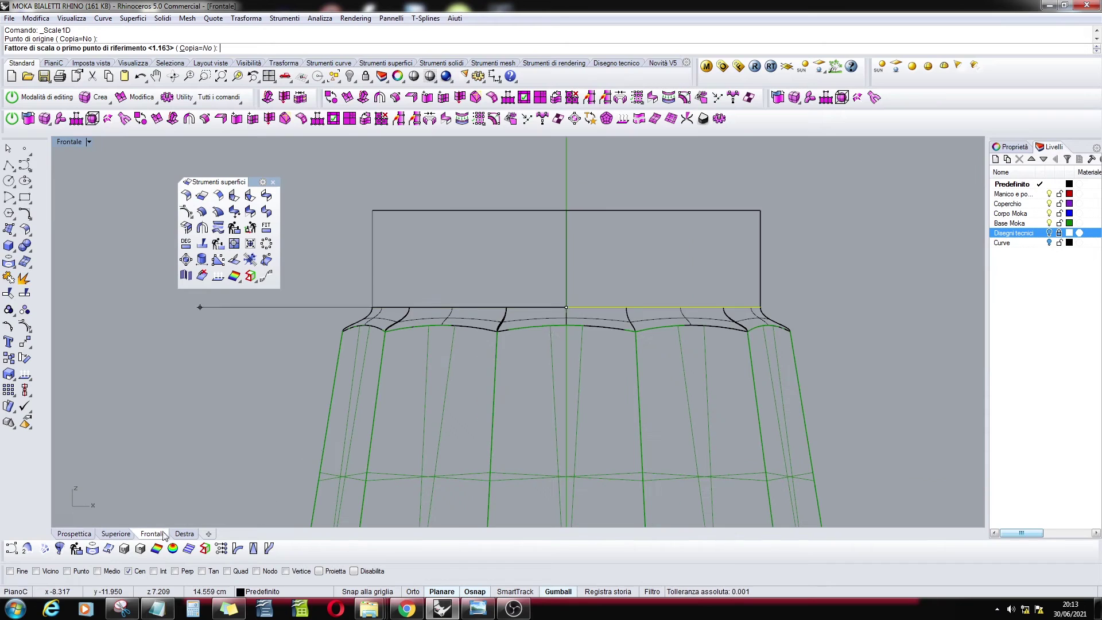
click(585, 160)
key(F8)
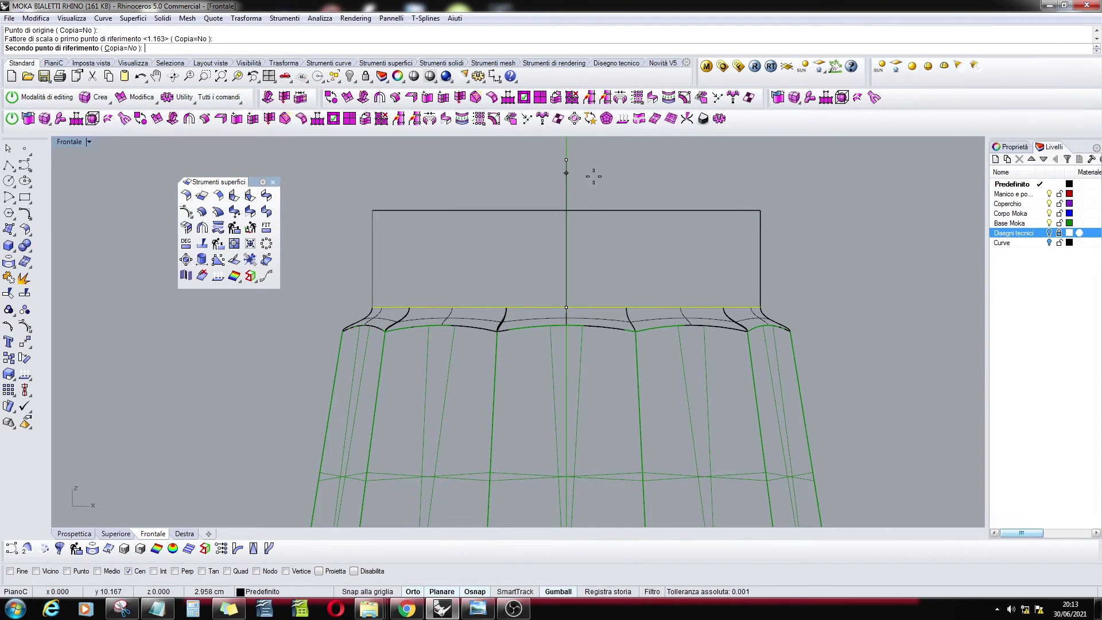
key(F8)
click(598, 200)
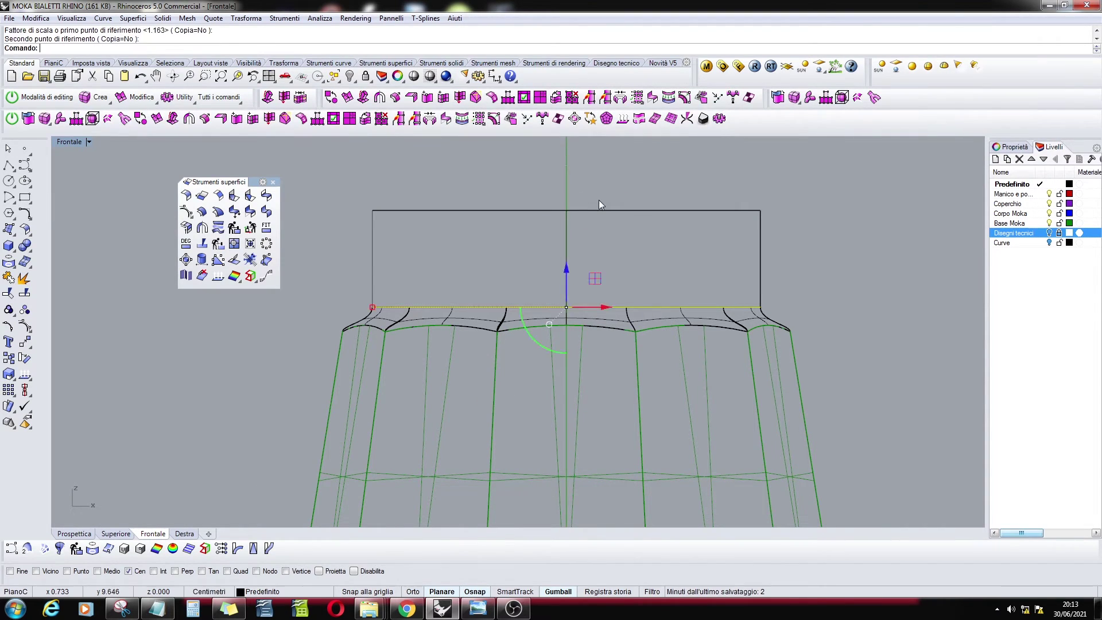
Shorten the open cylinder with a vertical one-directional scale from the centre of its lower circle, disabling object snaps for the final point.
click(591, 211)
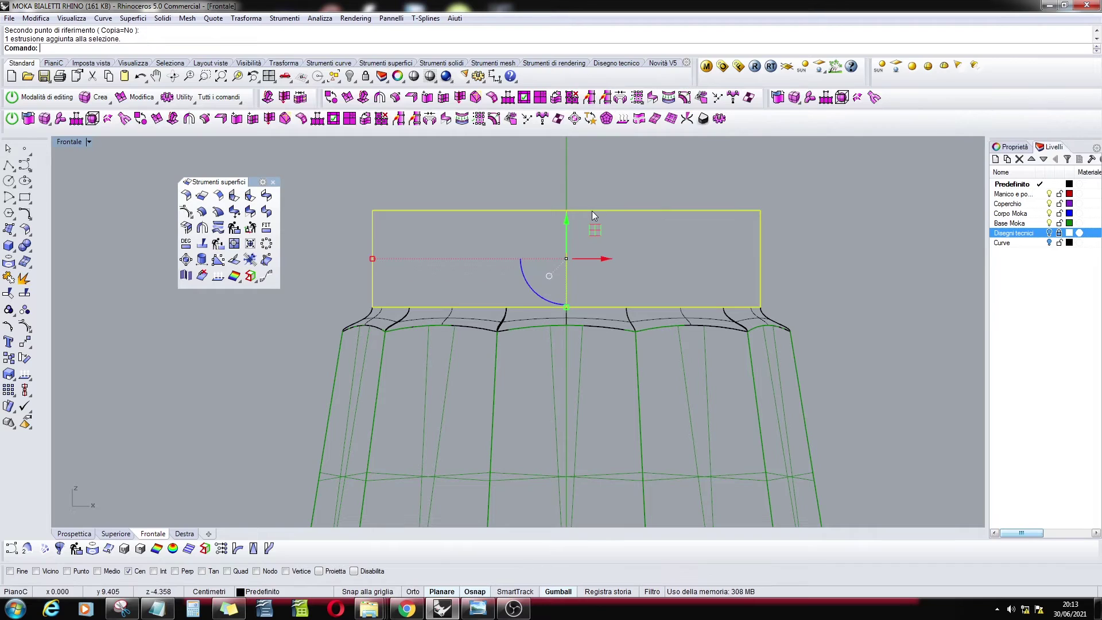
right_click(632, 233)
click(565, 307)
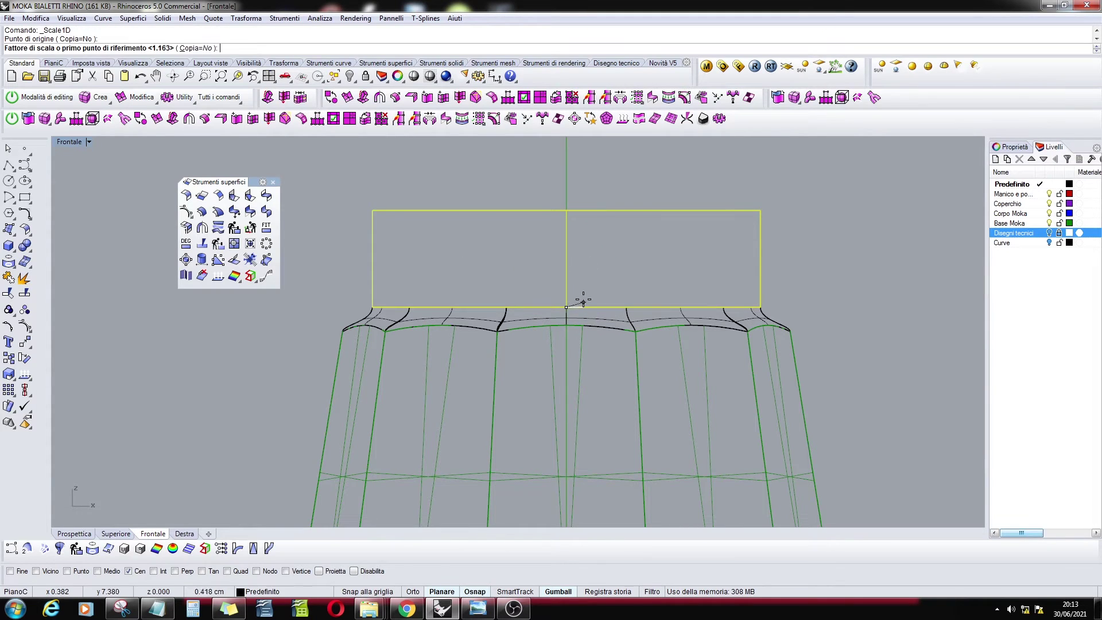
click(566, 164)
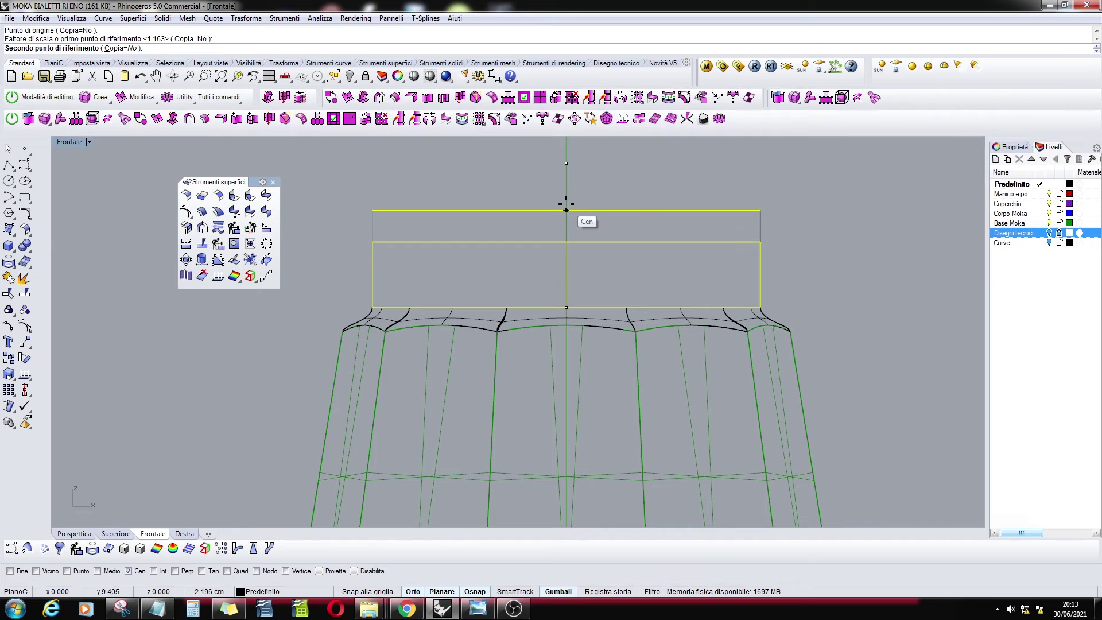
click(128, 570)
click(354, 570)
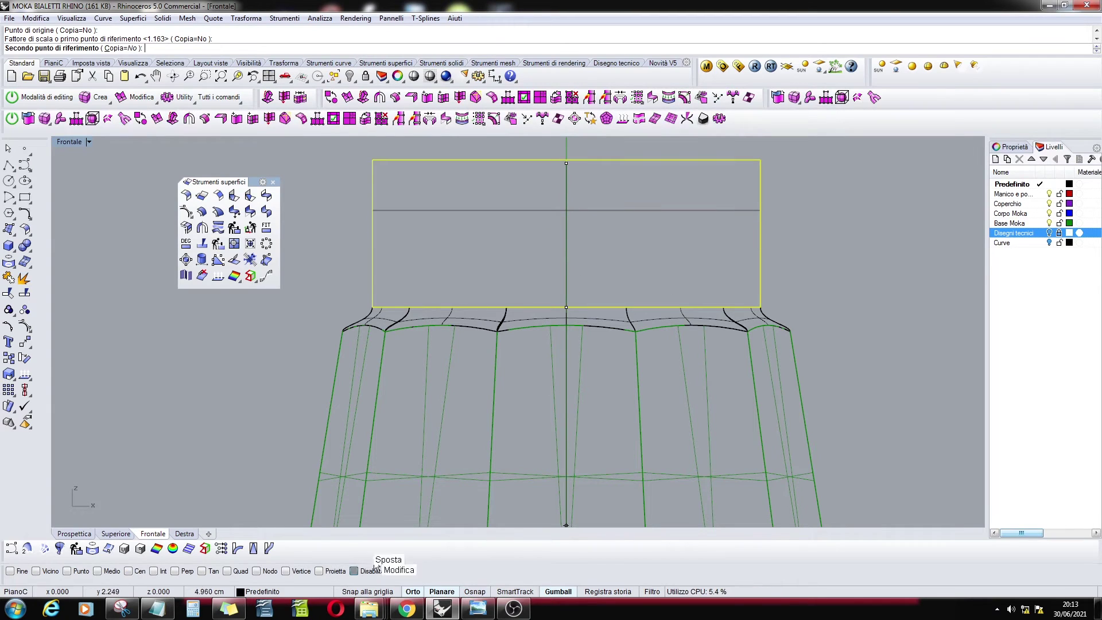
click(568, 198)
click(82, 534)
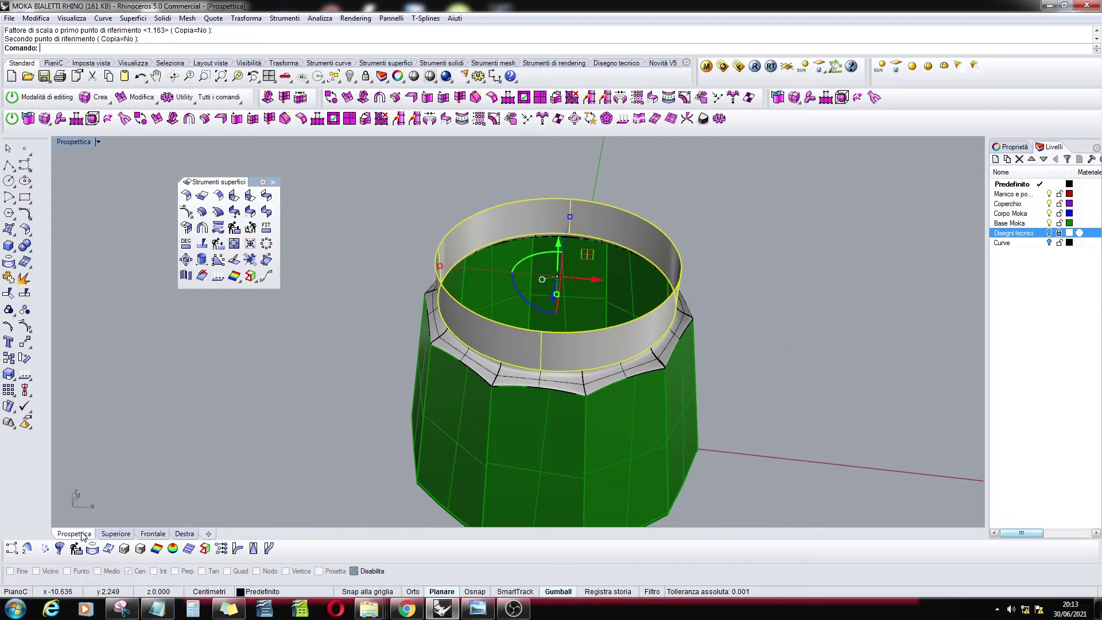
click(780, 353)
right_drag(628, 345, 474, 269)
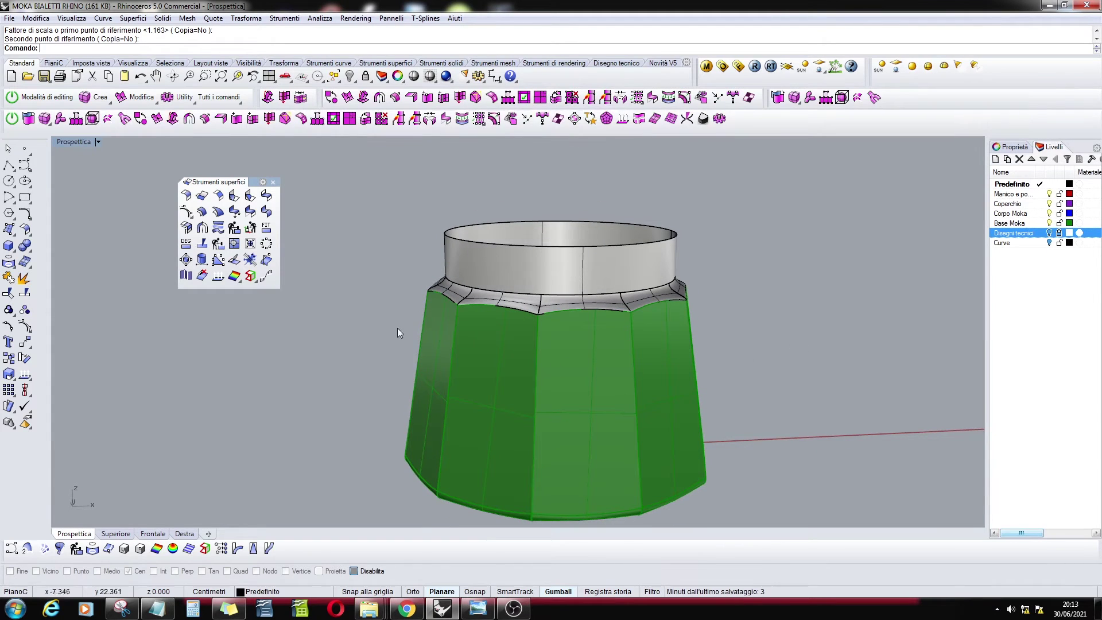
Join the faceted body, the blend surface and the shortened cylinder into one polysurface.
click(9, 279)
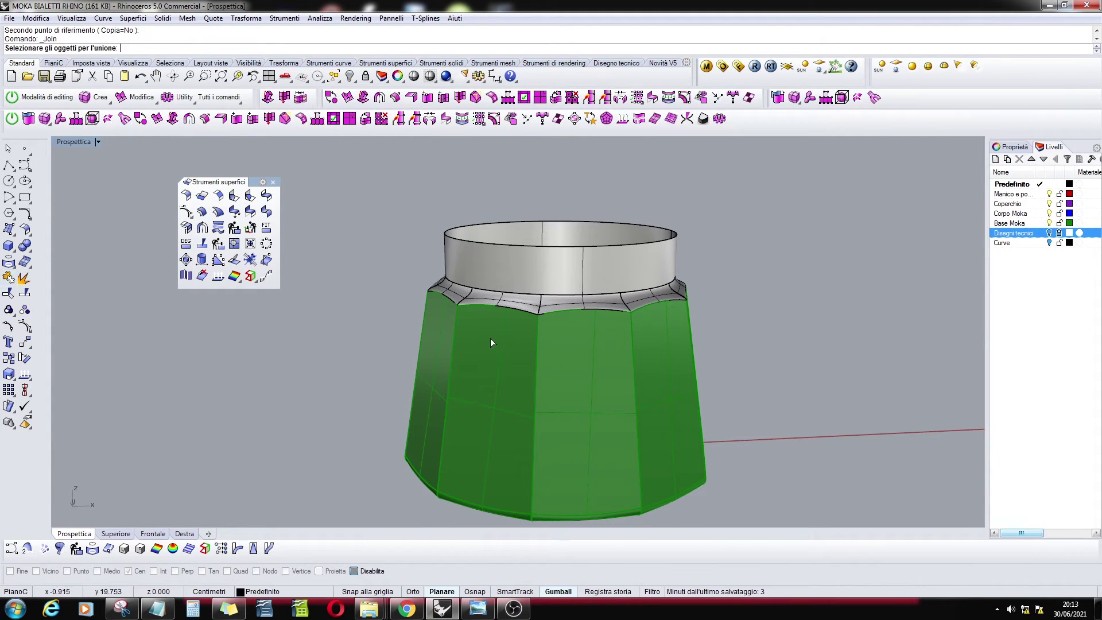
click(492, 340)
click(505, 296)
click(526, 273)
right_click(526, 273)
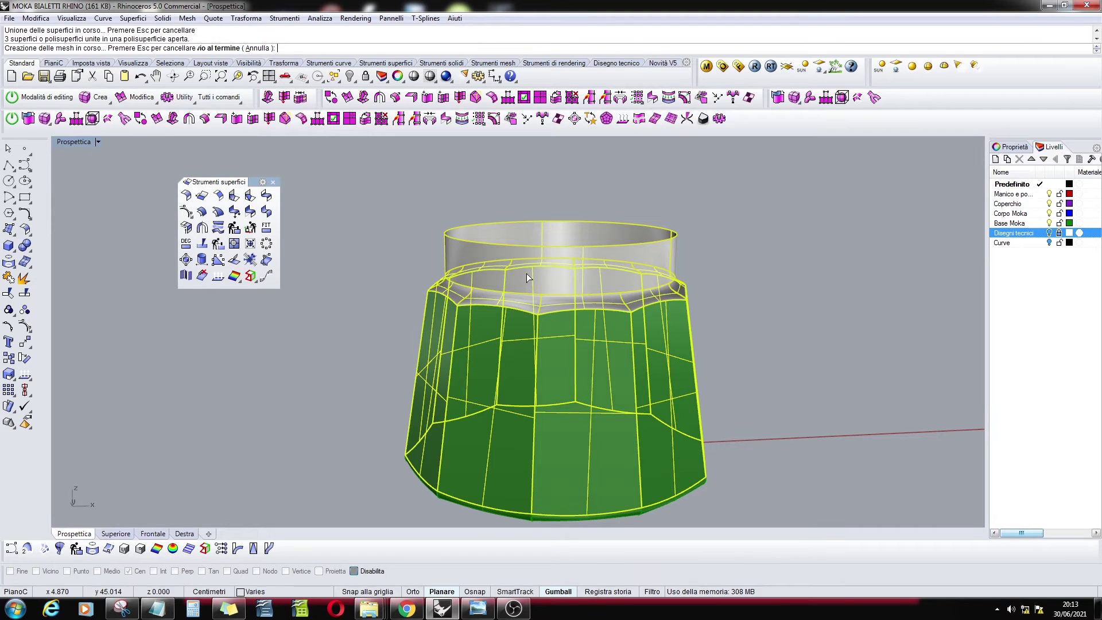
right_drag(529, 277, 653, 389)
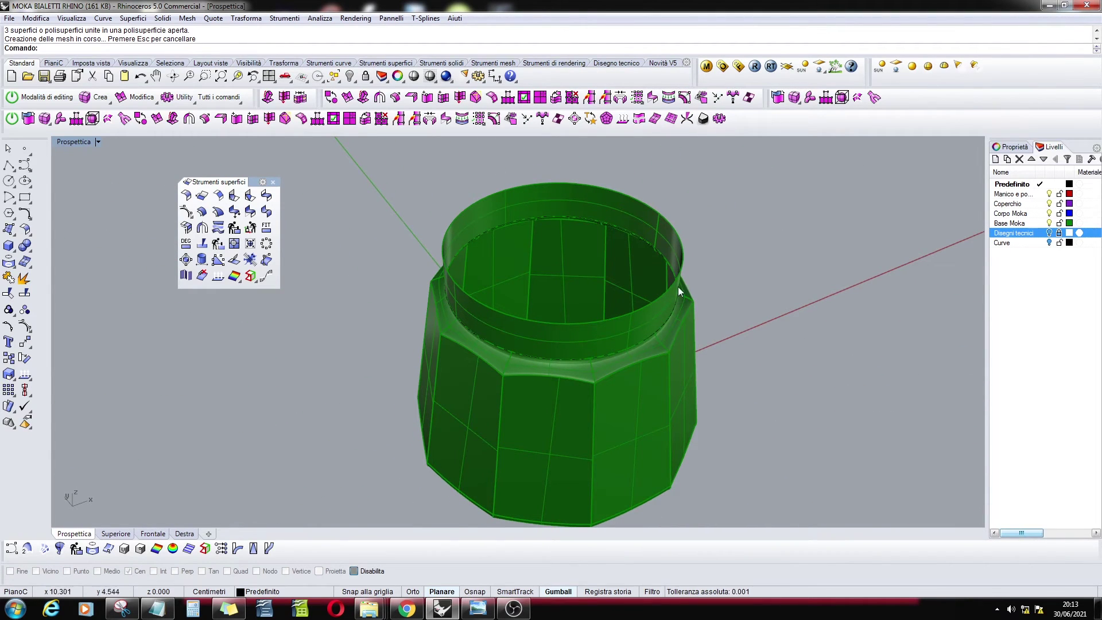
right_drag(518, 336, 534, 313)
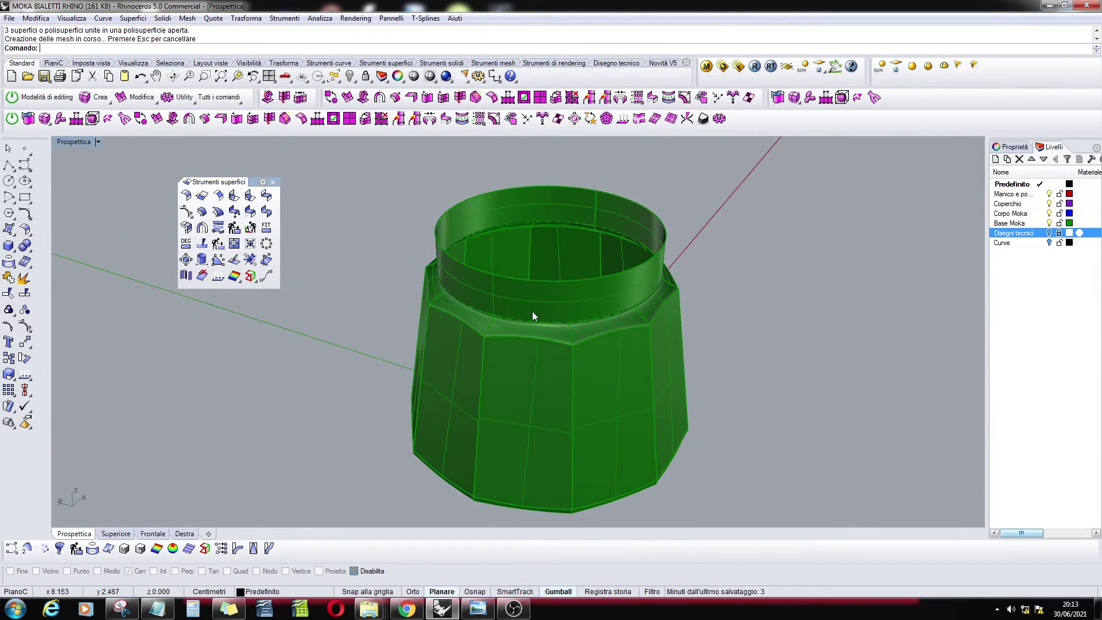
Show the technical drawings layer, compare the base and neck with the drawing in front view, and hide the layer in perspective.
click(153, 533)
scroll(619, 351, down, 5)
scroll(618, 351, down, 2)
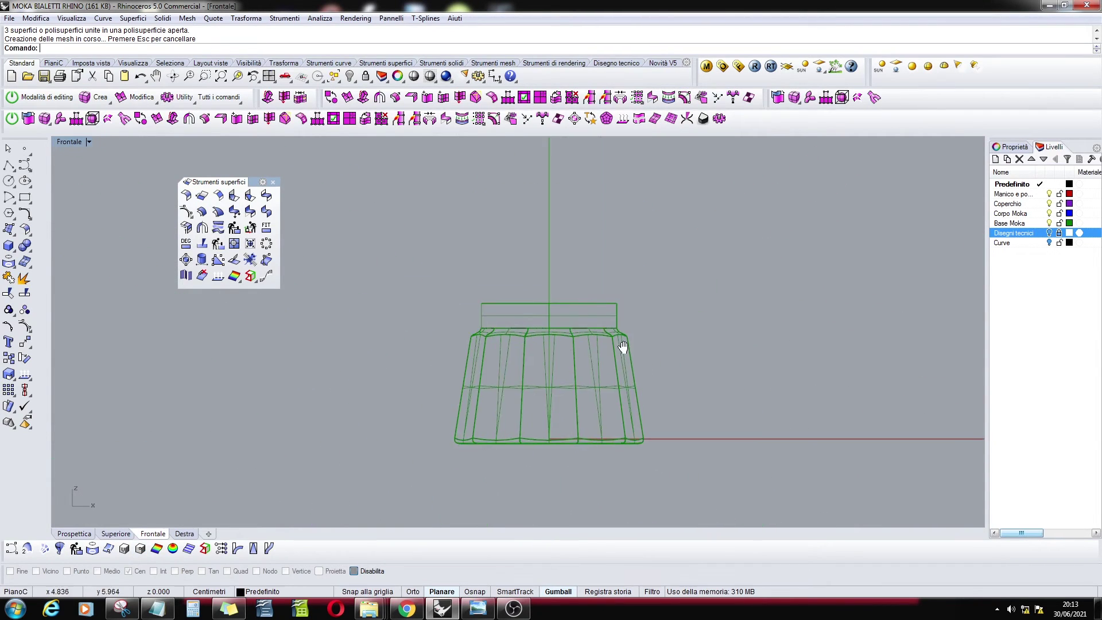
click(1049, 233)
scroll(523, 326, up, 5)
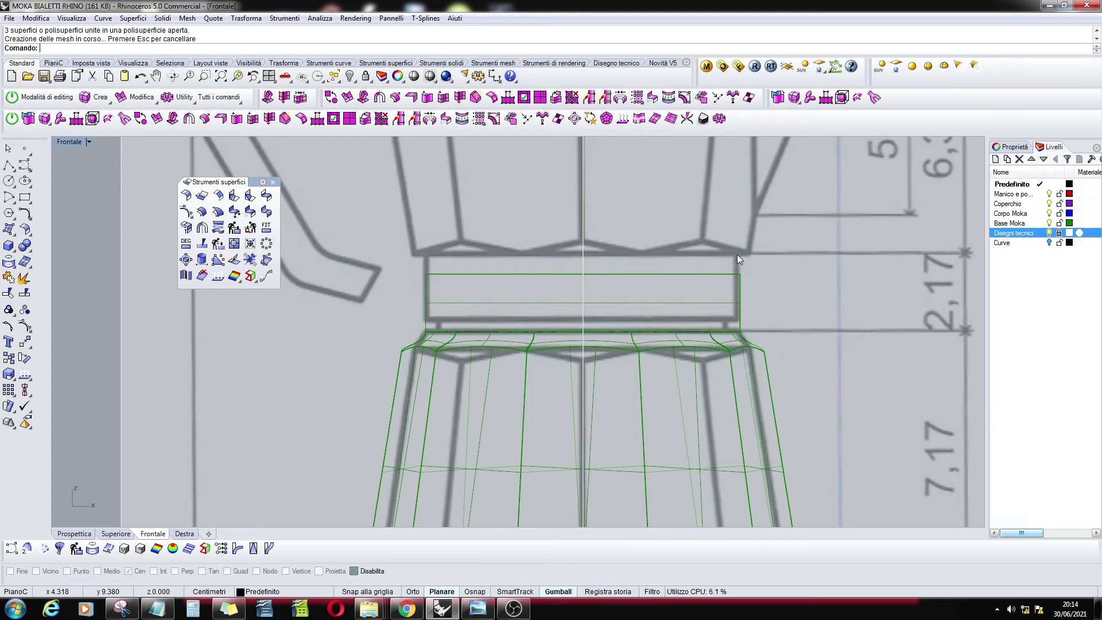
scroll(504, 279, down, 3)
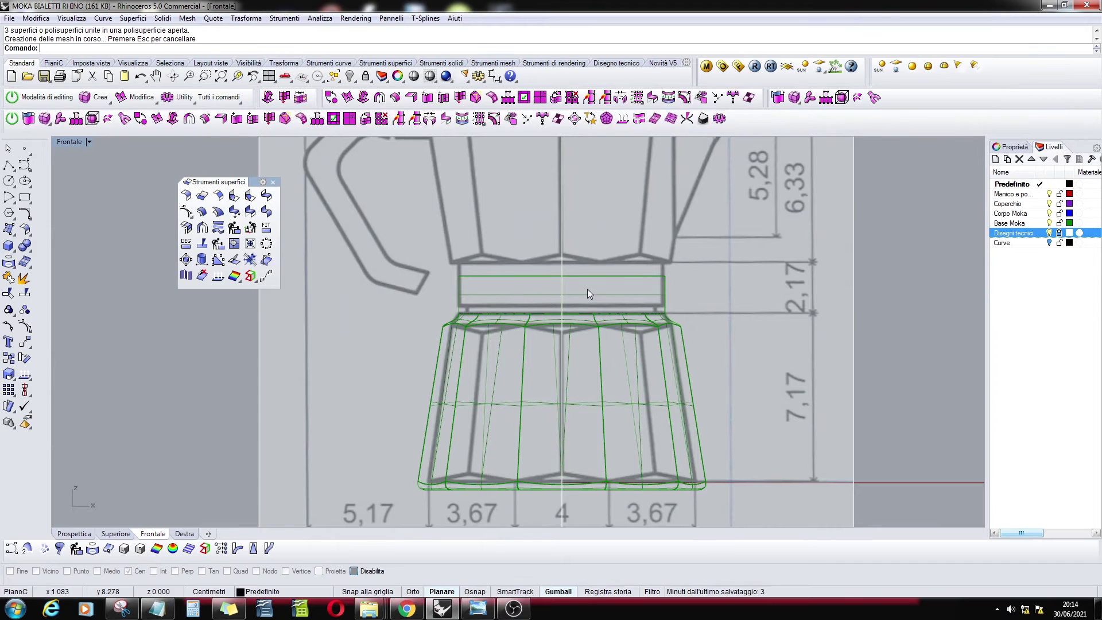
right_drag(588, 288, 569, 323)
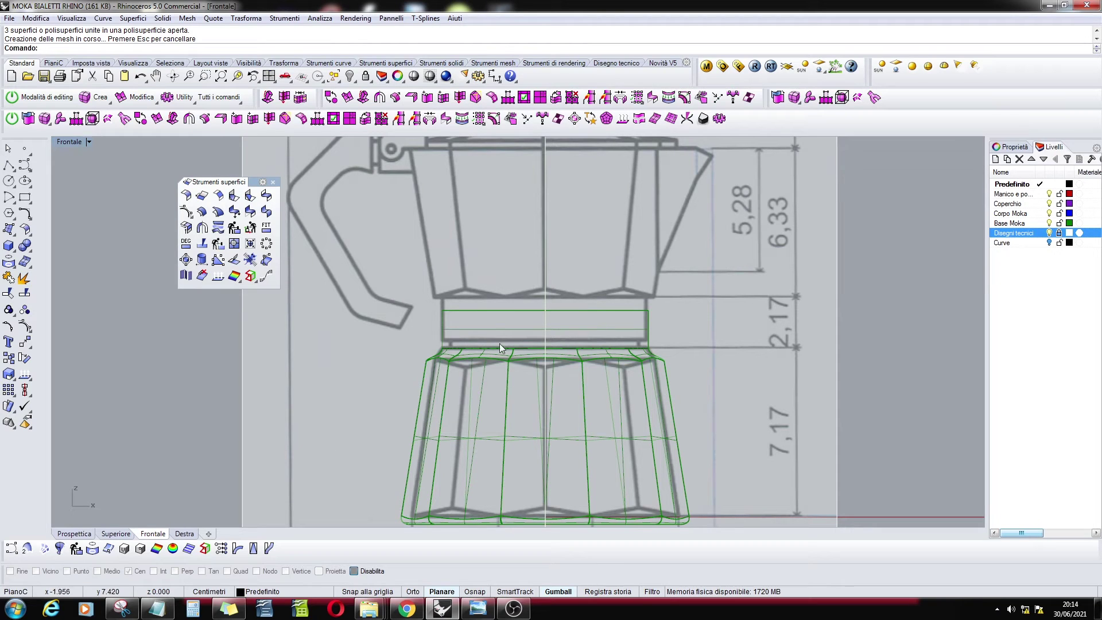
click(74, 533)
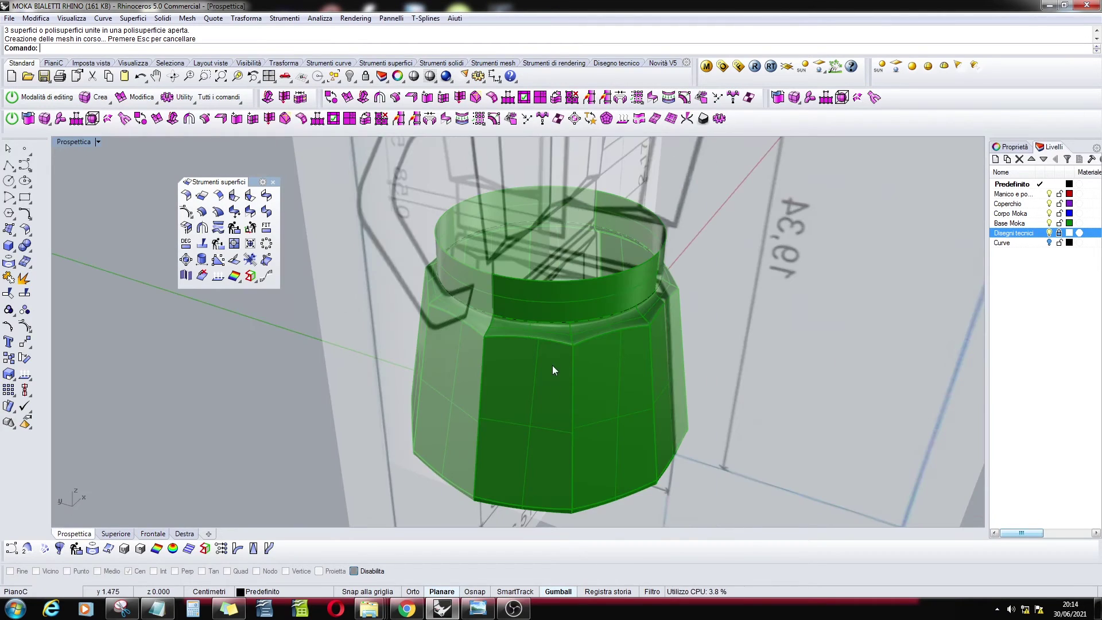
click(1049, 232)
mouse_move(552, 294)
right_down()
mouse_move(593, 272)
mouse_move(458, 286)
right_up()
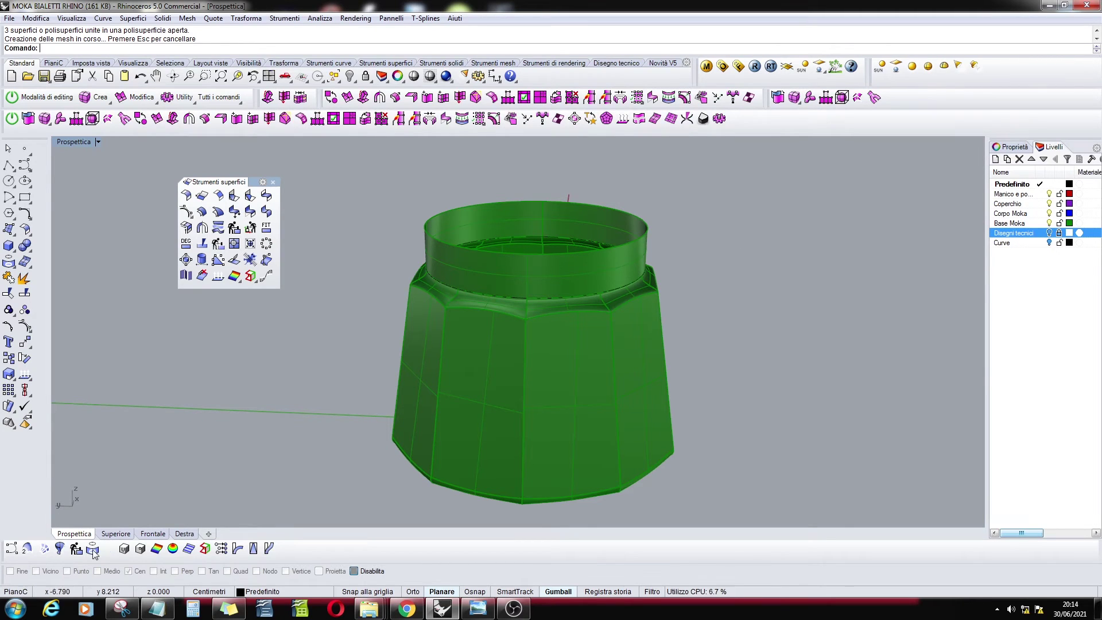
Display the technical drawings in front view once more to examine the pot's overall proportions, and hide them again.
click(152, 534)
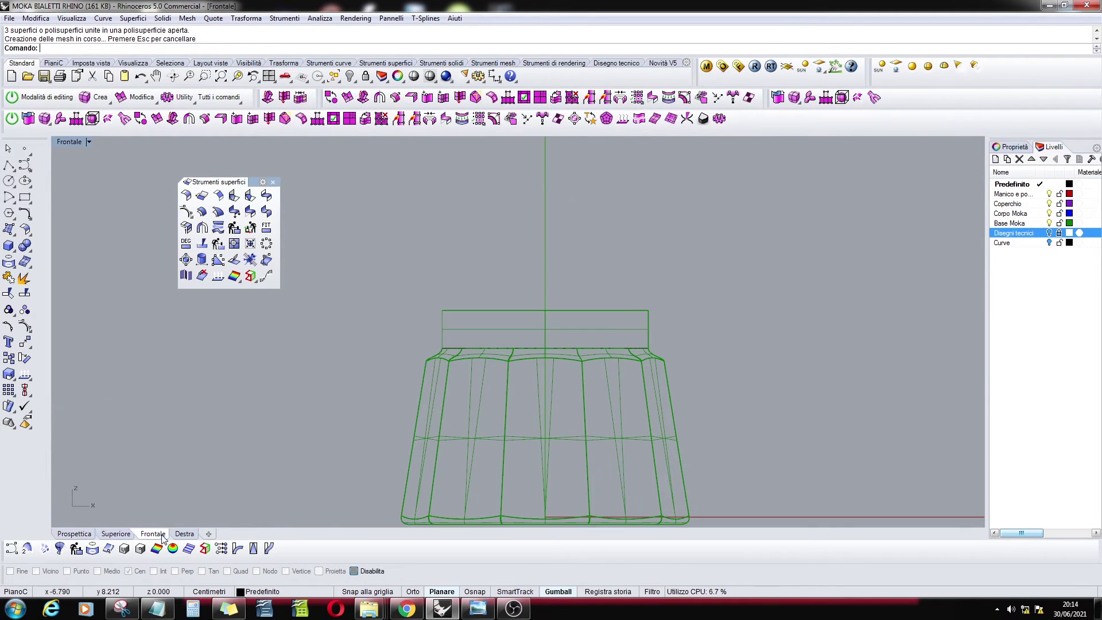
click(1049, 232)
scroll(539, 251, down, 3)
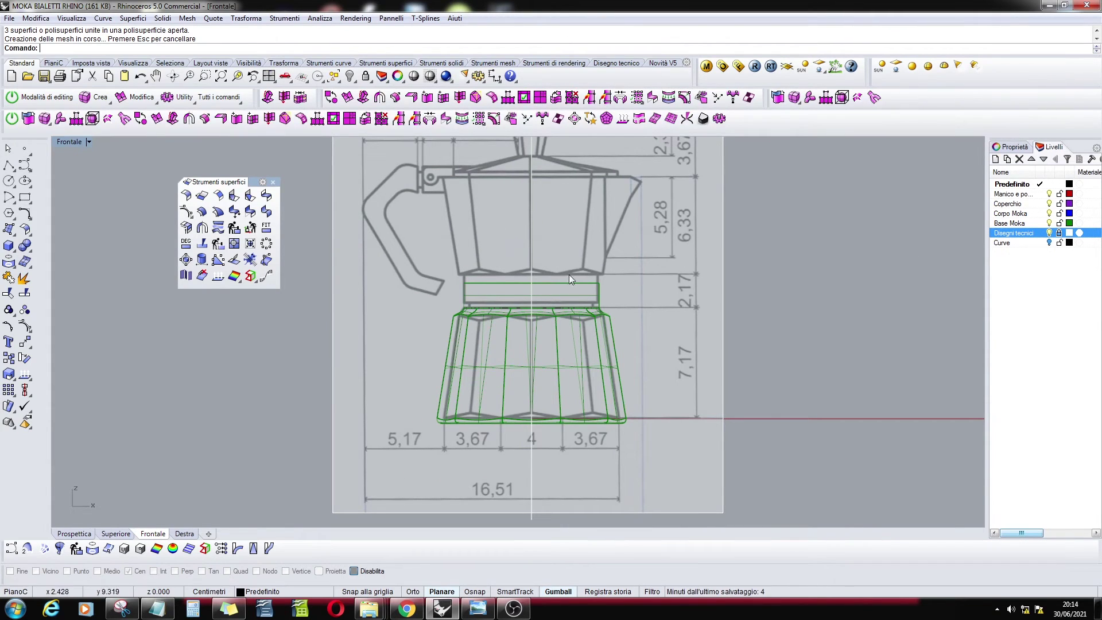
click(65, 535)
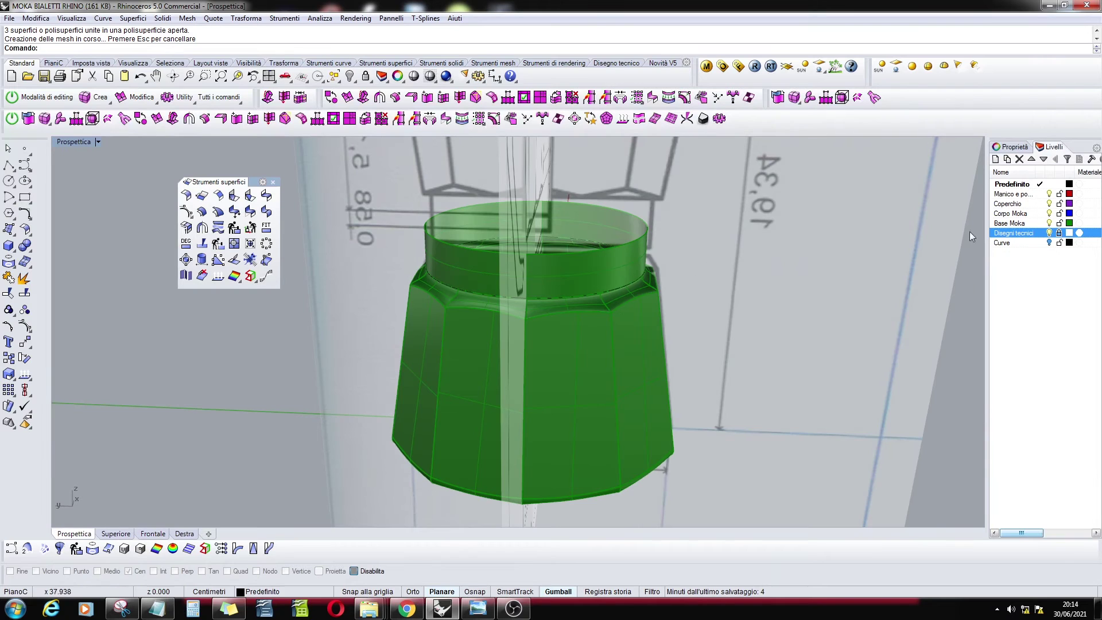
click(1049, 232)
Try to join the flat bottom surface to the faceted base body.
shift+right_drag(601, 271, 643, 262)
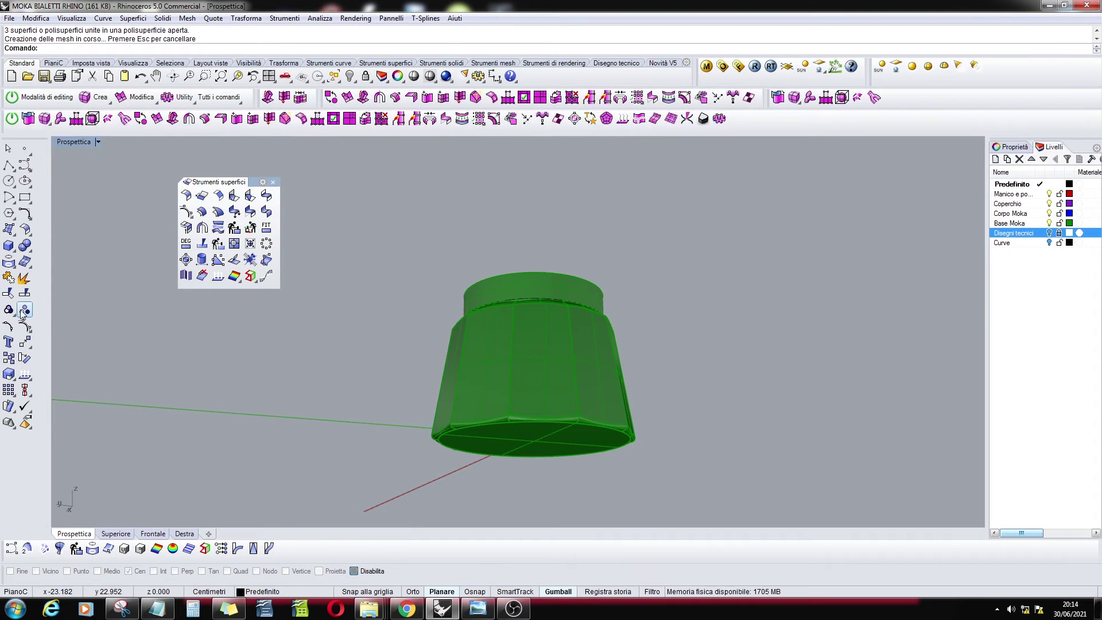
click(25, 310)
click(551, 400)
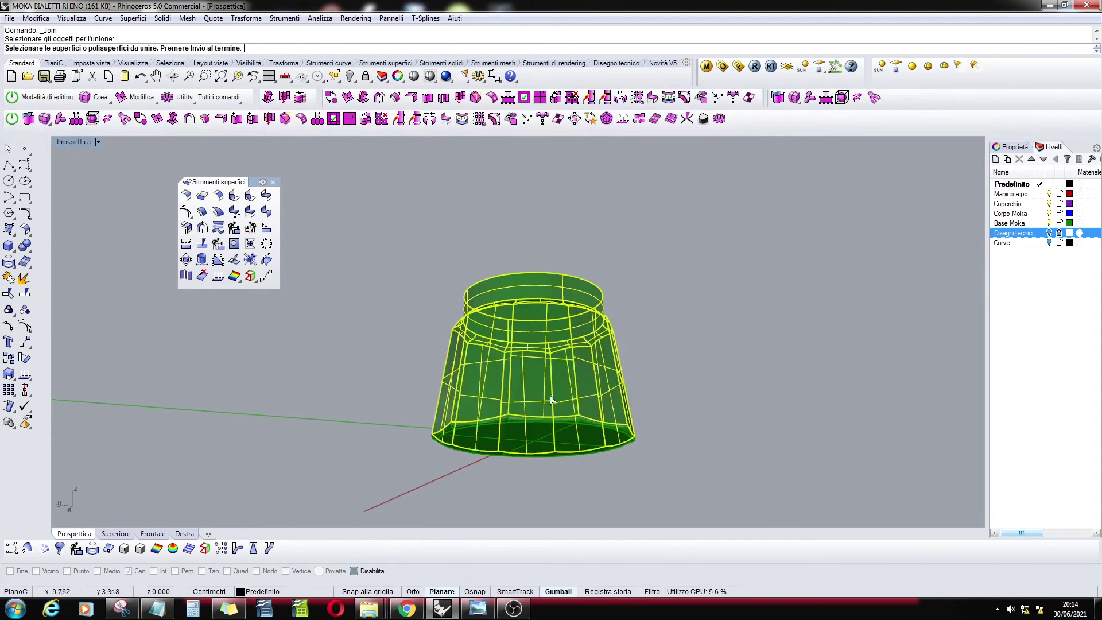
scroll(492, 425, up, 3)
click(519, 409)
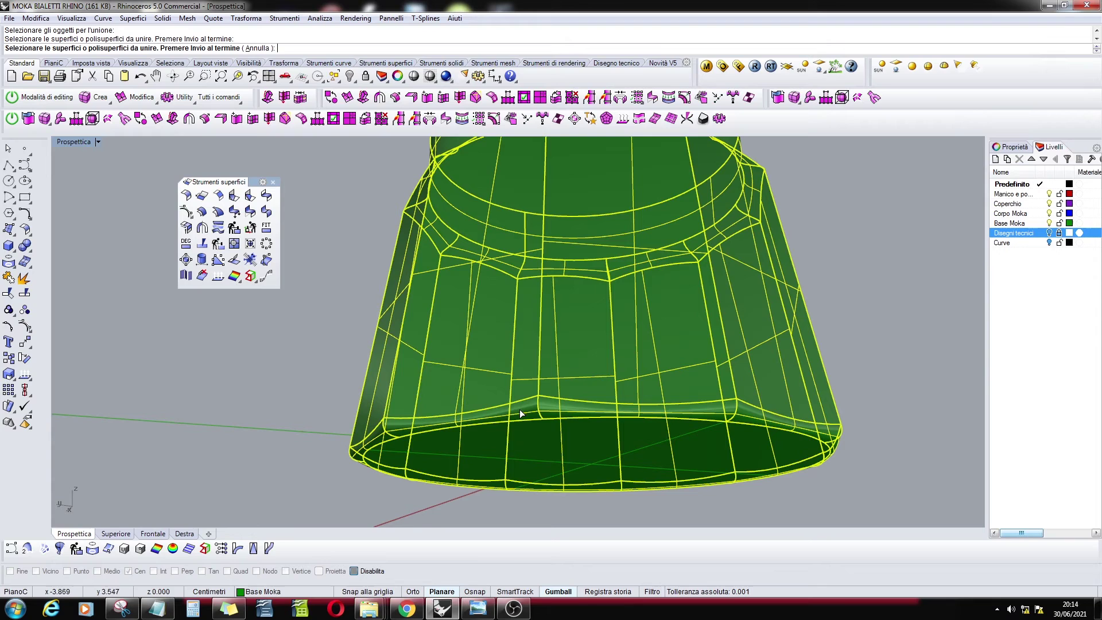
key(Return)
click(503, 439)
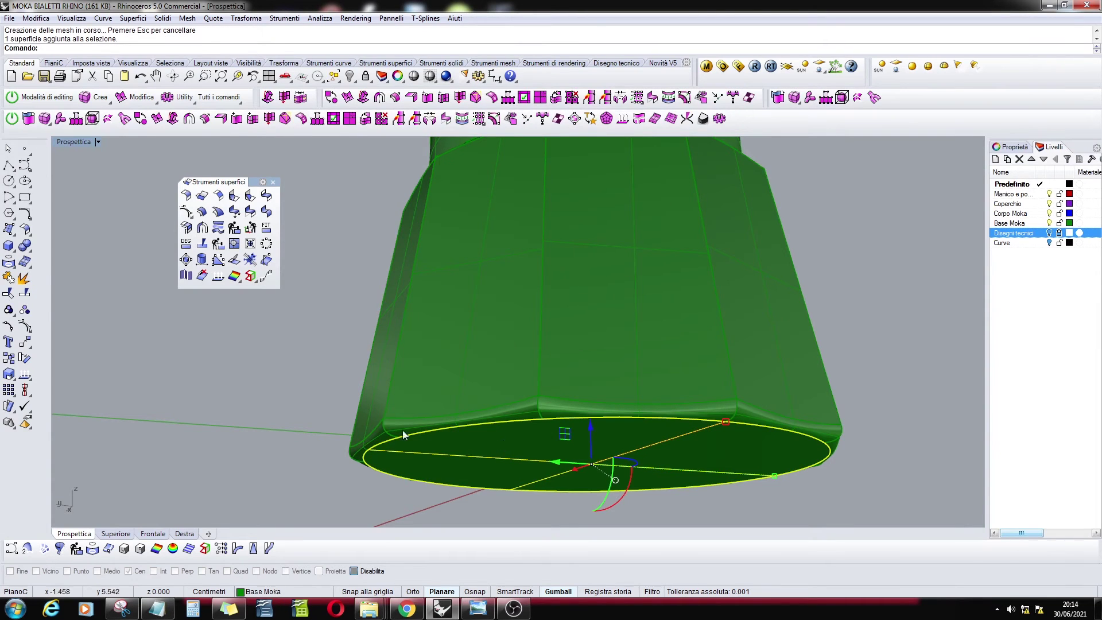
key(Escape)
Join the base body and its flat bottom disc into one polysurface, and select it to check the join.
click(24, 311)
click(581, 414)
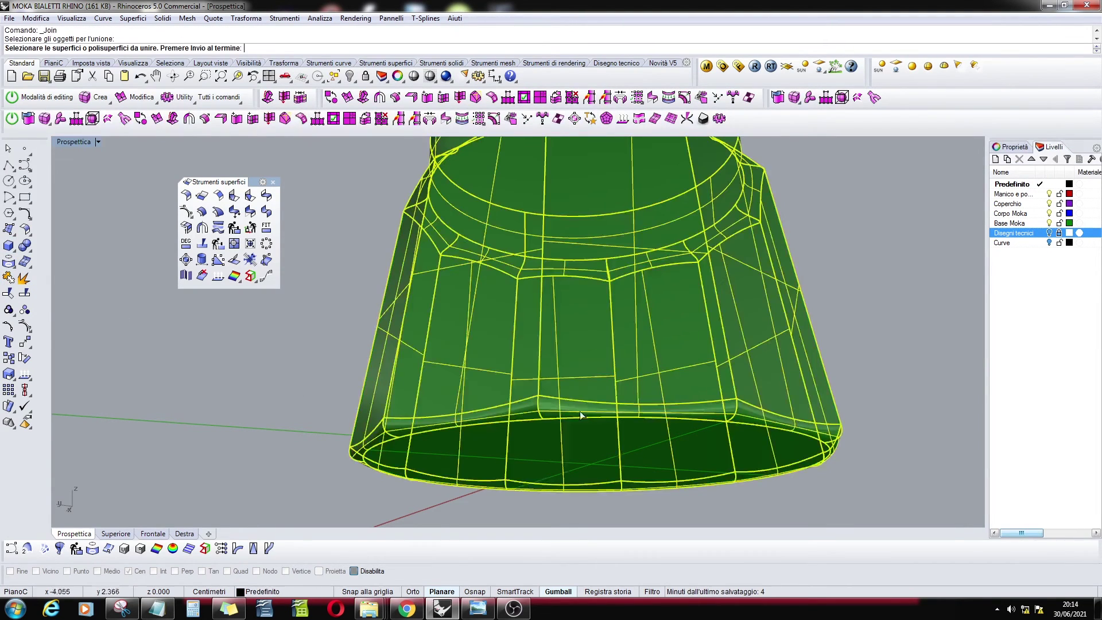
key(Return)
click(566, 426)
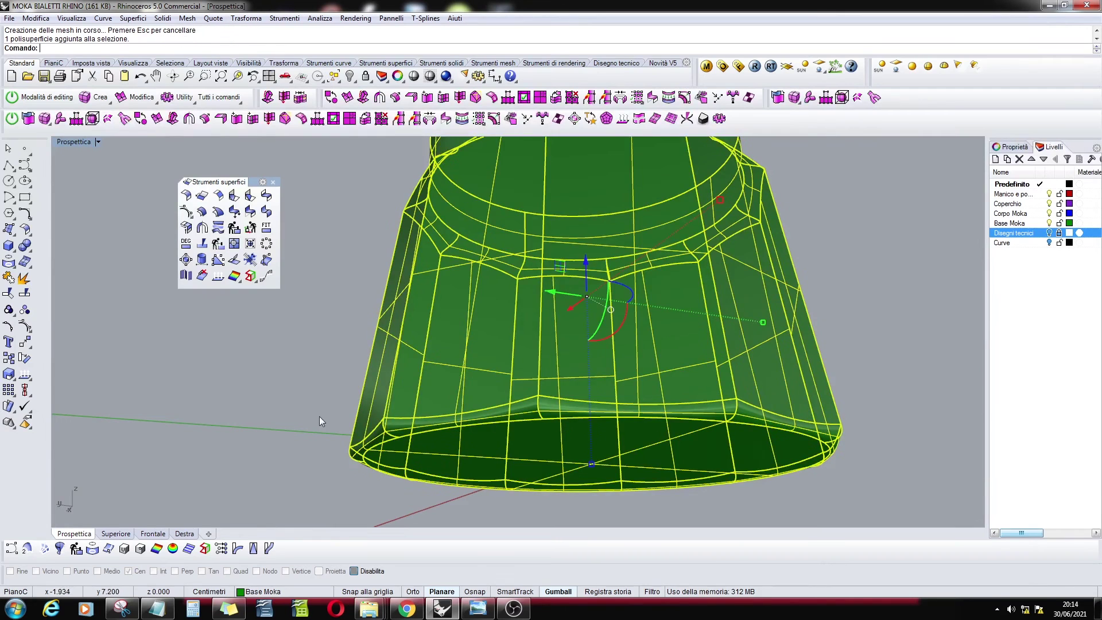
click(319, 416)
Close the floating surface tools and offset the whole base polysurface inward by 0.2 cm with OffsetSrf, flipping all directions.
right_drag(526, 290, 601, 303)
scroll(626, 243, up, 2)
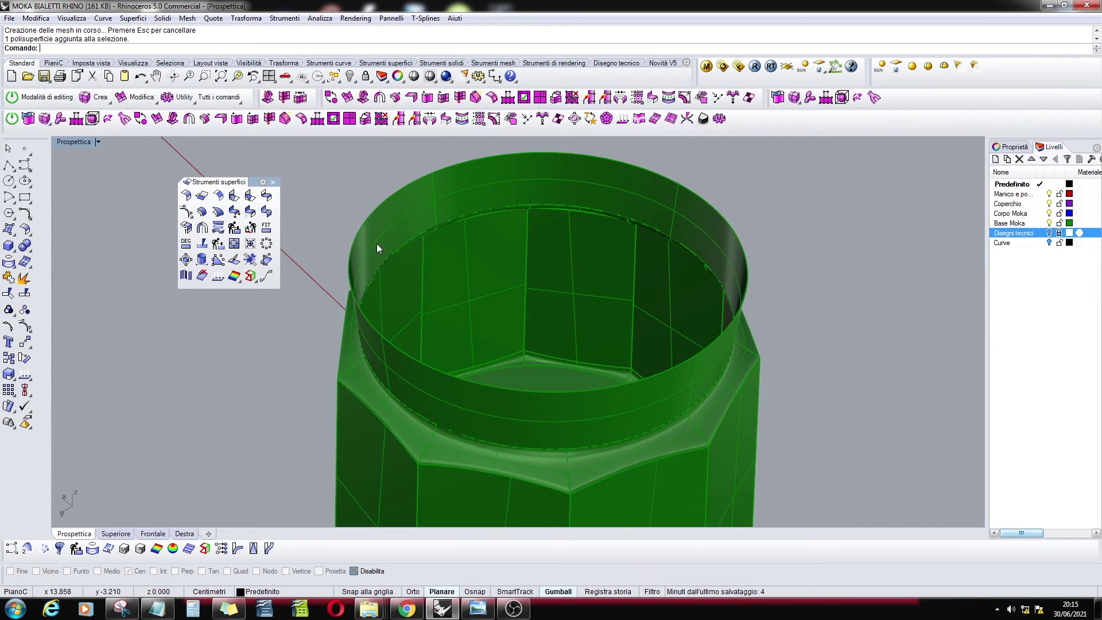
click(272, 182)
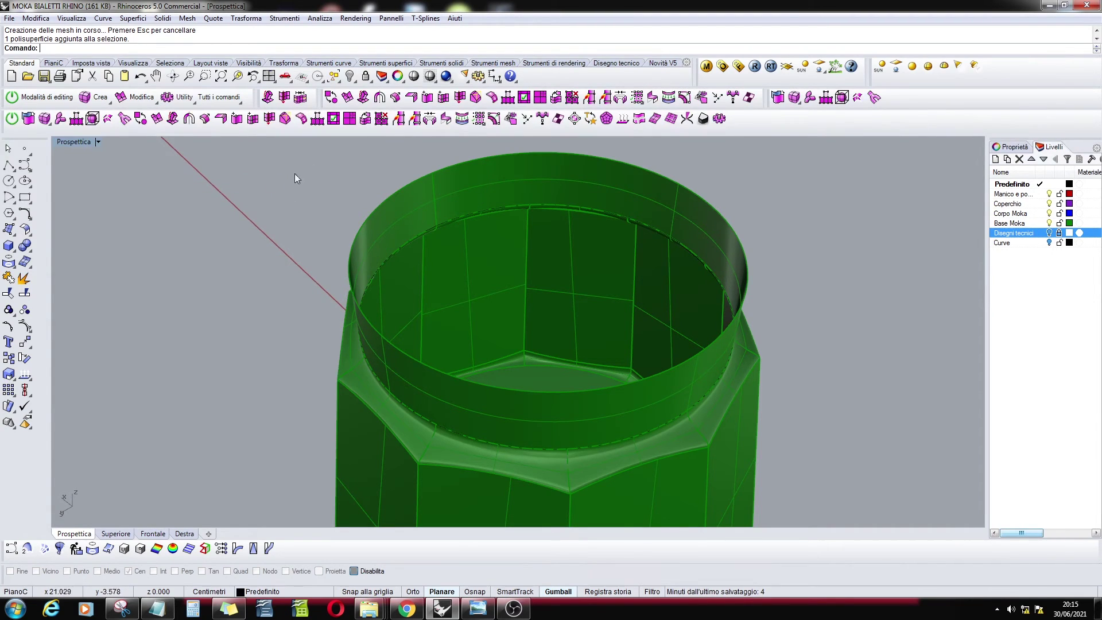
text(ffset)
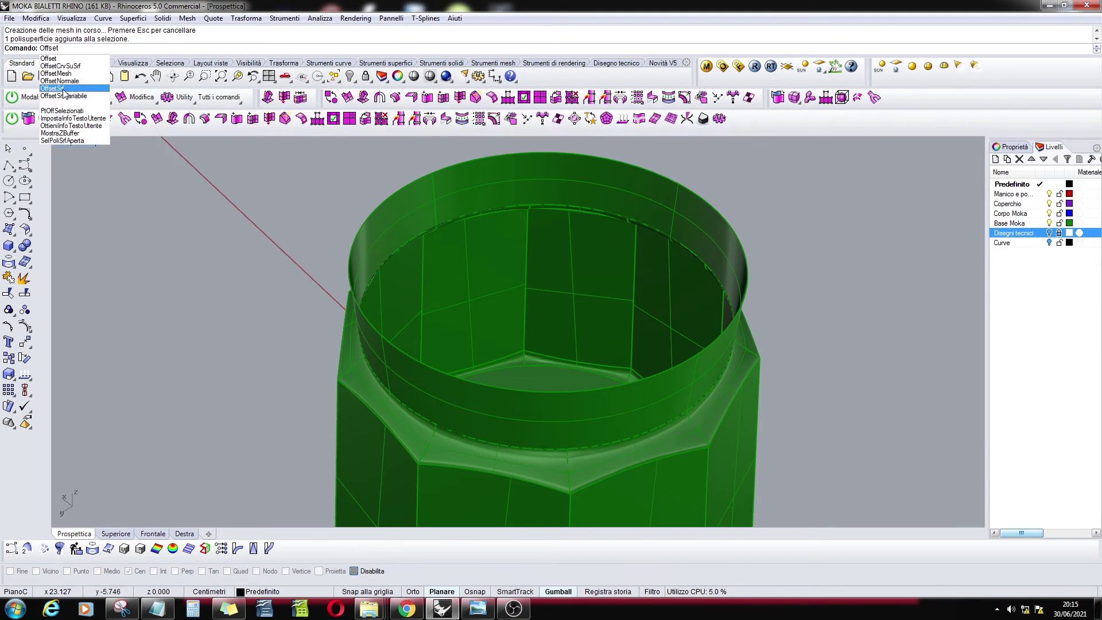
click(61, 88)
click(543, 301)
key(Return)
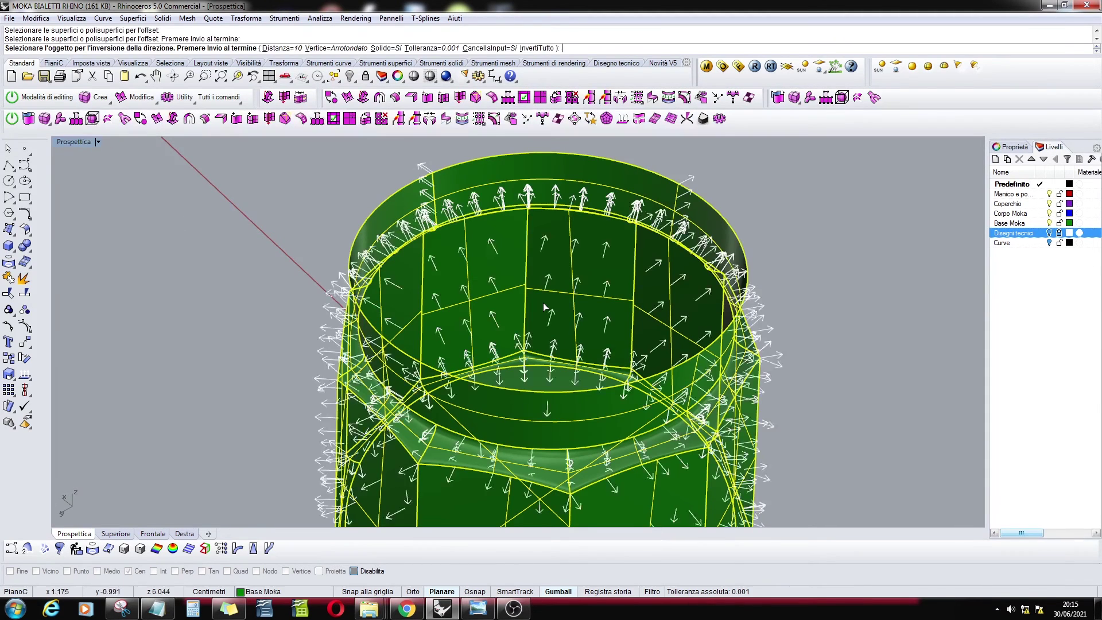
right_drag(822, 360, 508, 187)
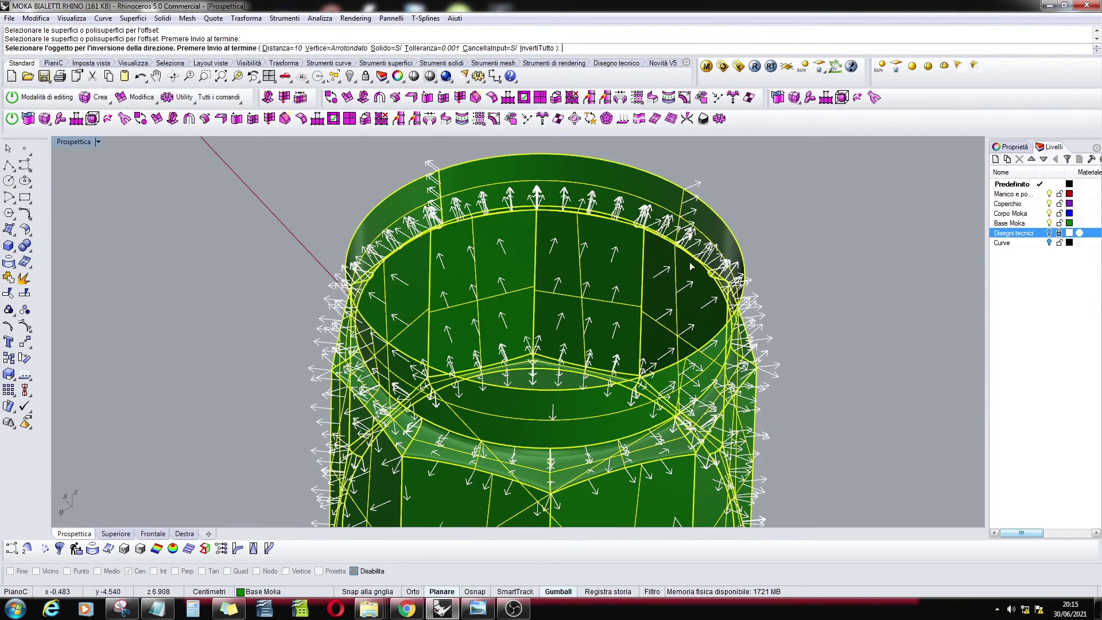
click(534, 48)
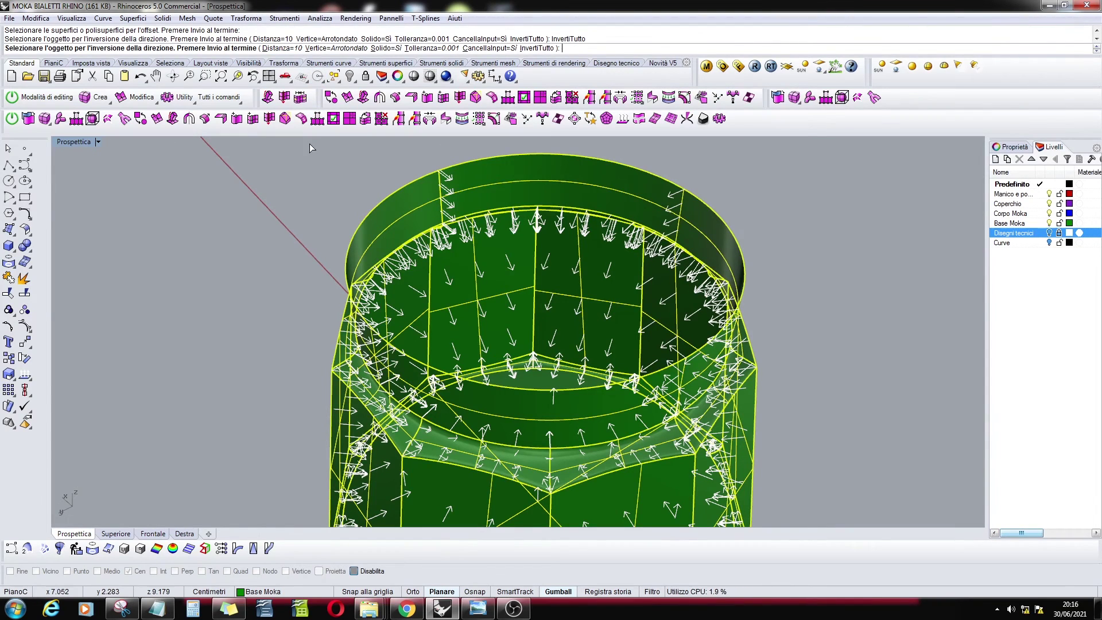
key(Return)
key(Return)
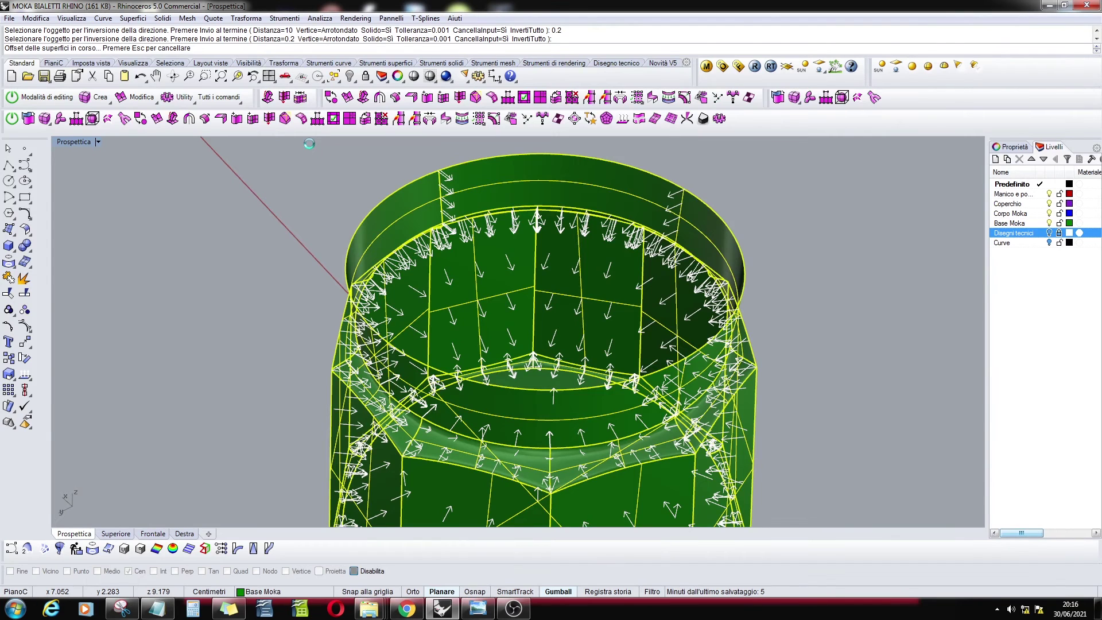
Examine the wall thickness around the neck rim and the offset surfaces inside the base.
scroll(564, 375, down, 2)
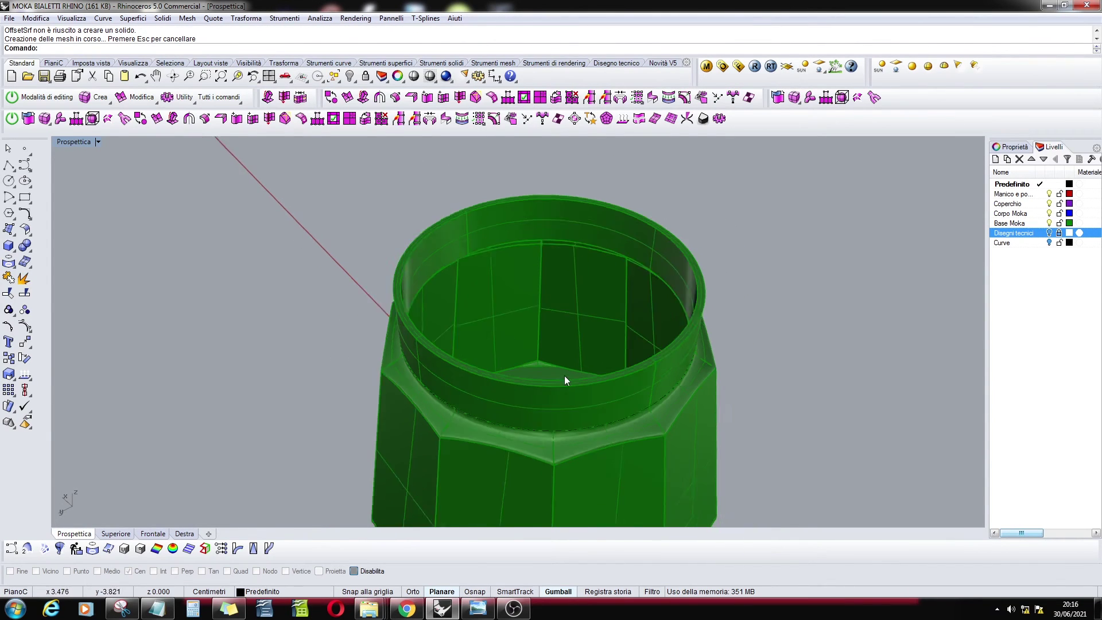
right_drag(563, 376, 691, 390)
scroll(455, 263, up, 3)
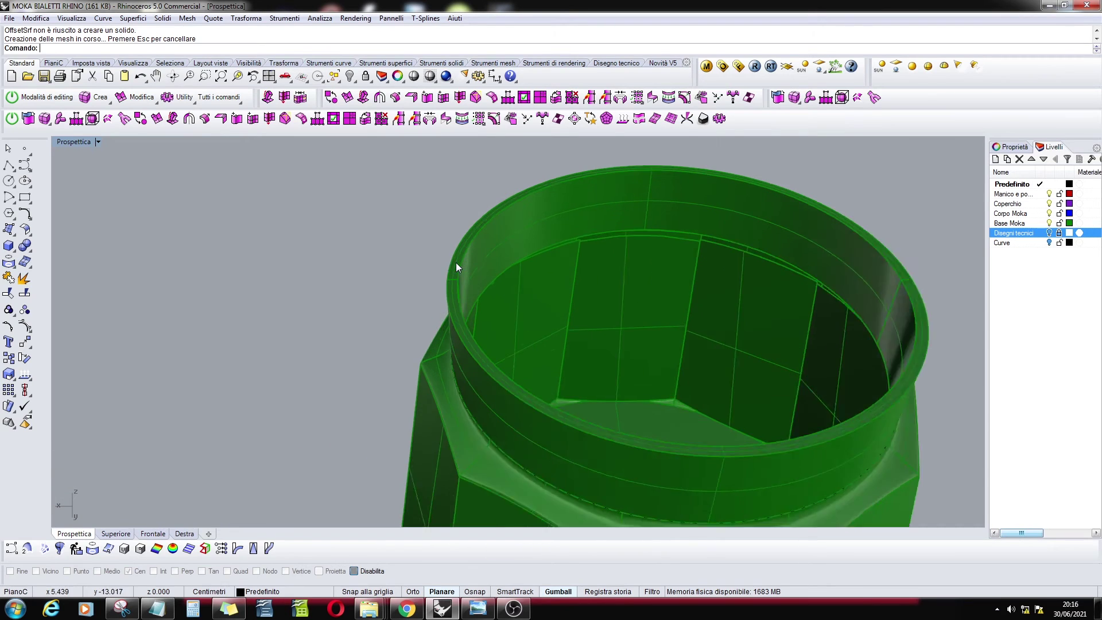
scroll(456, 263, up, 2)
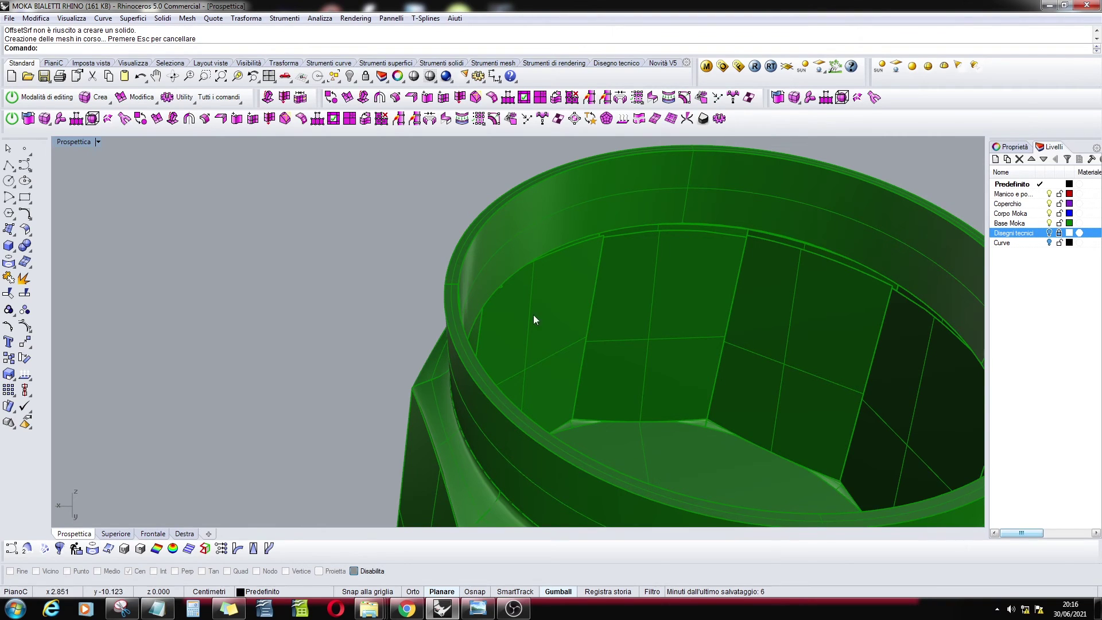
shift+right_drag(533, 319, 489, 301)
right_drag(418, 281, 700, 284)
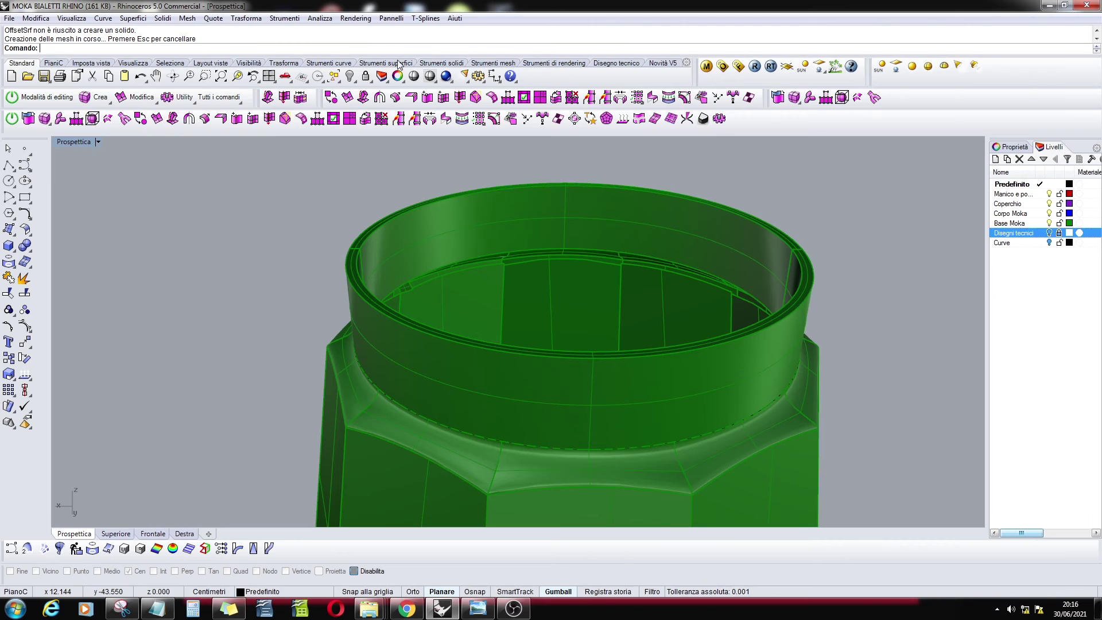
click(453, 64)
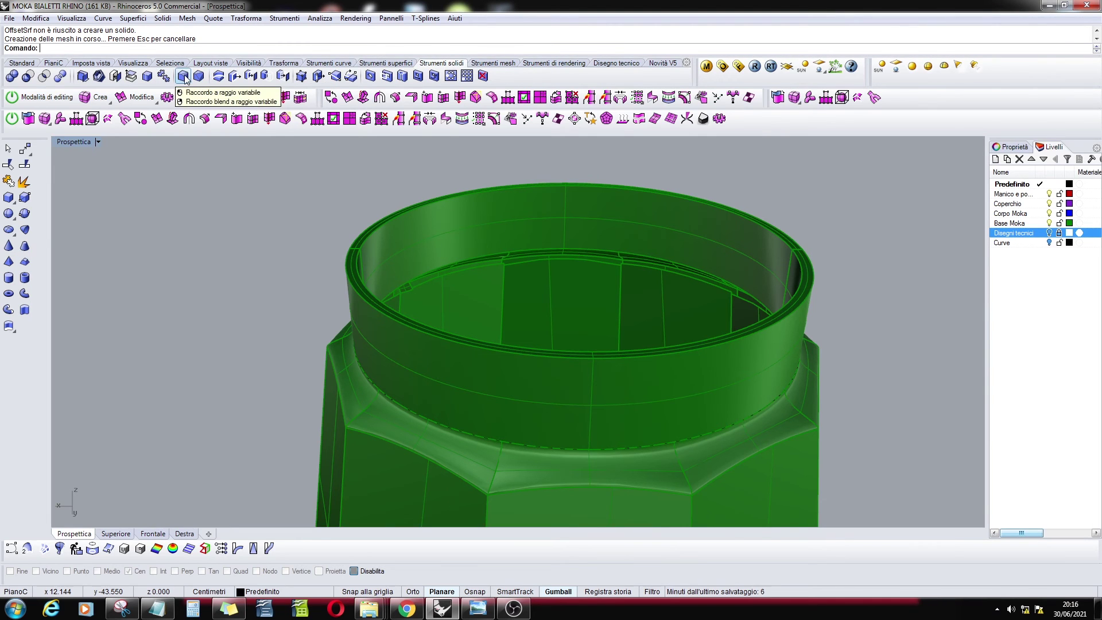
click(184, 76)
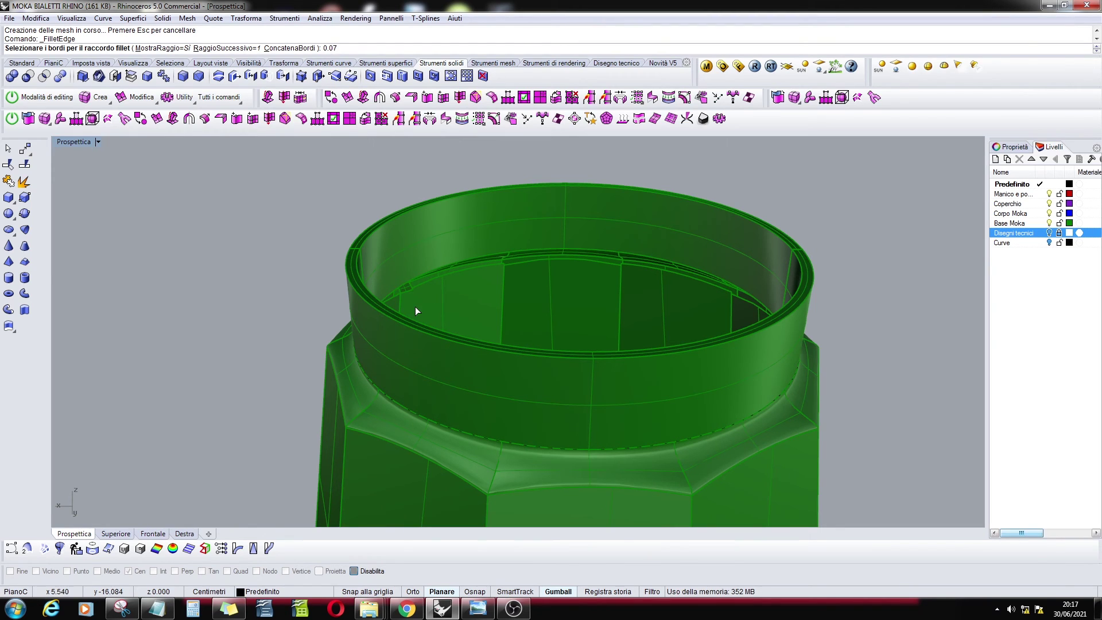
click(388, 319)
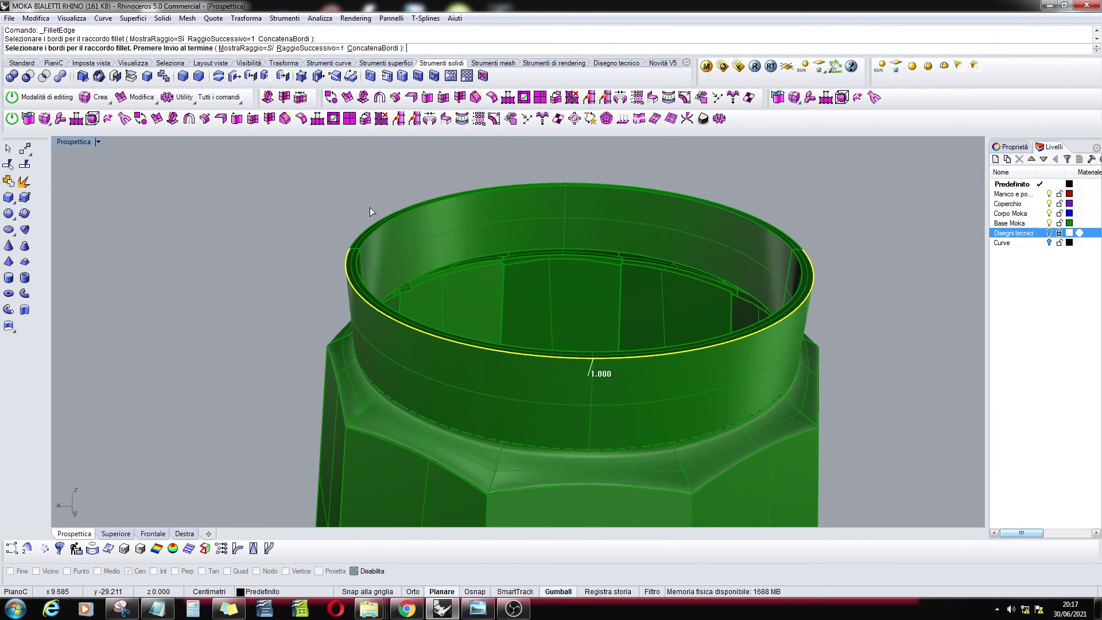
key(Escape)
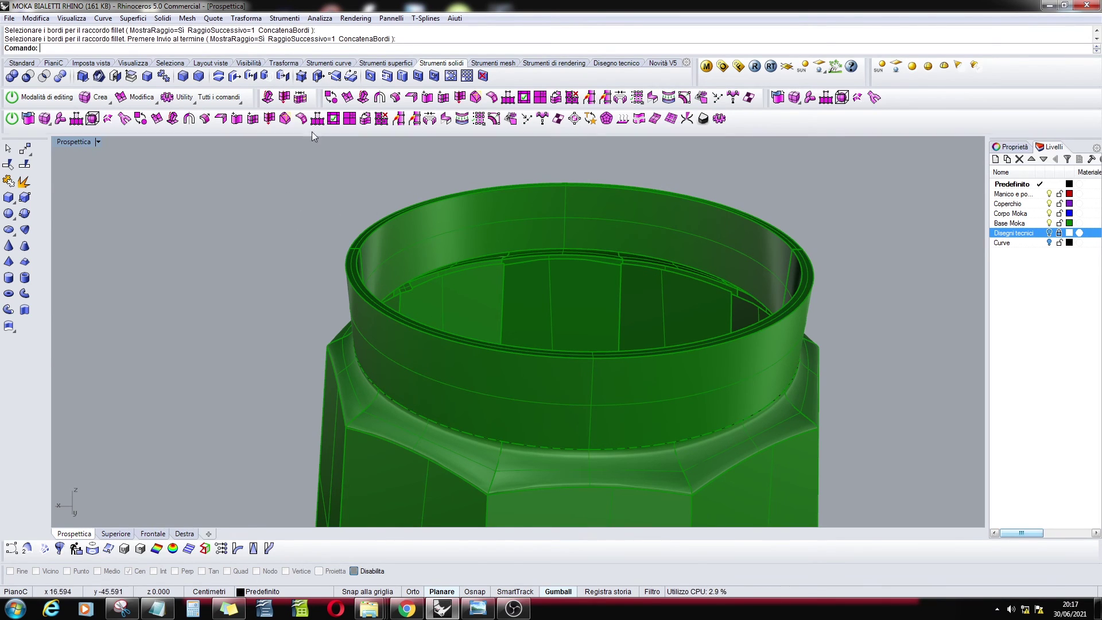
Try filleting the outer and inner top edges of the neck rim with a 0.07 cm radius, and undo it.
click(234, 74)
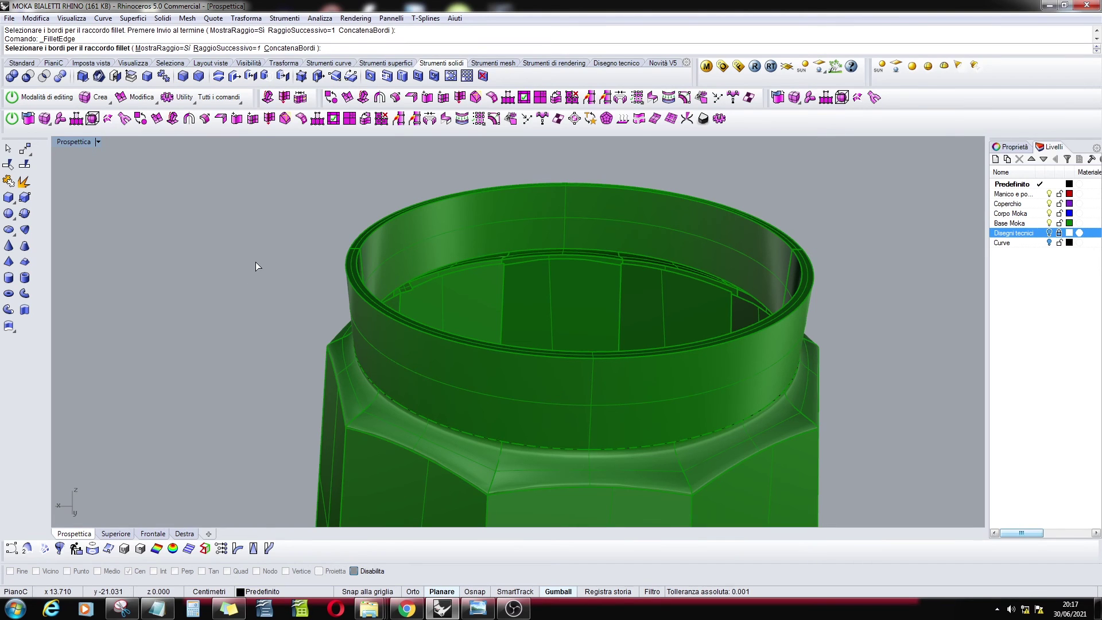
text(0.07)
key(Return)
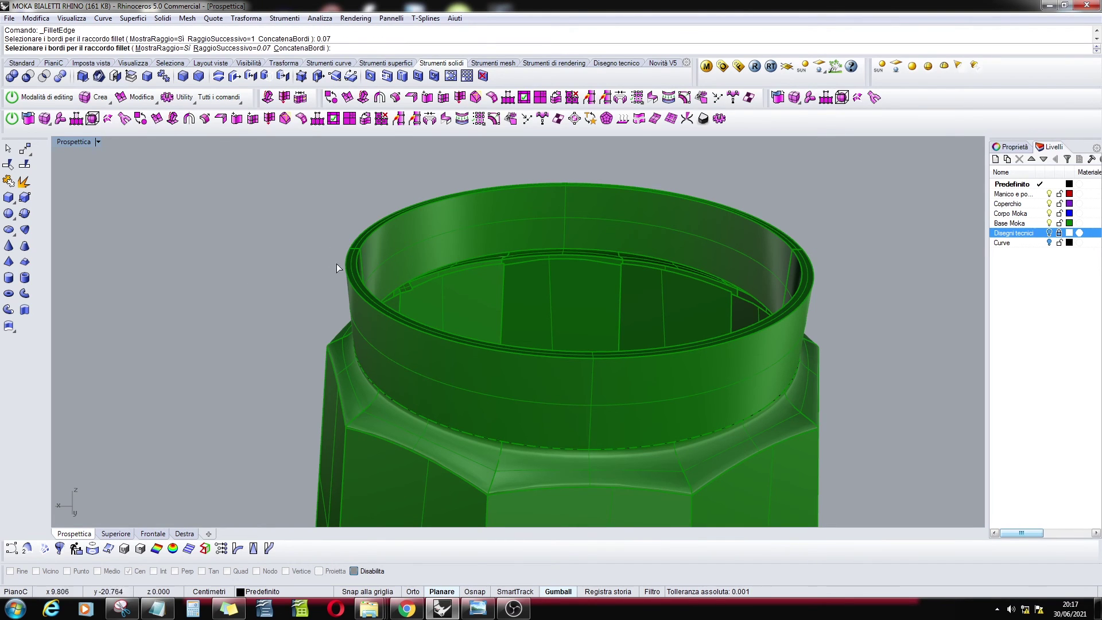
click(357, 289)
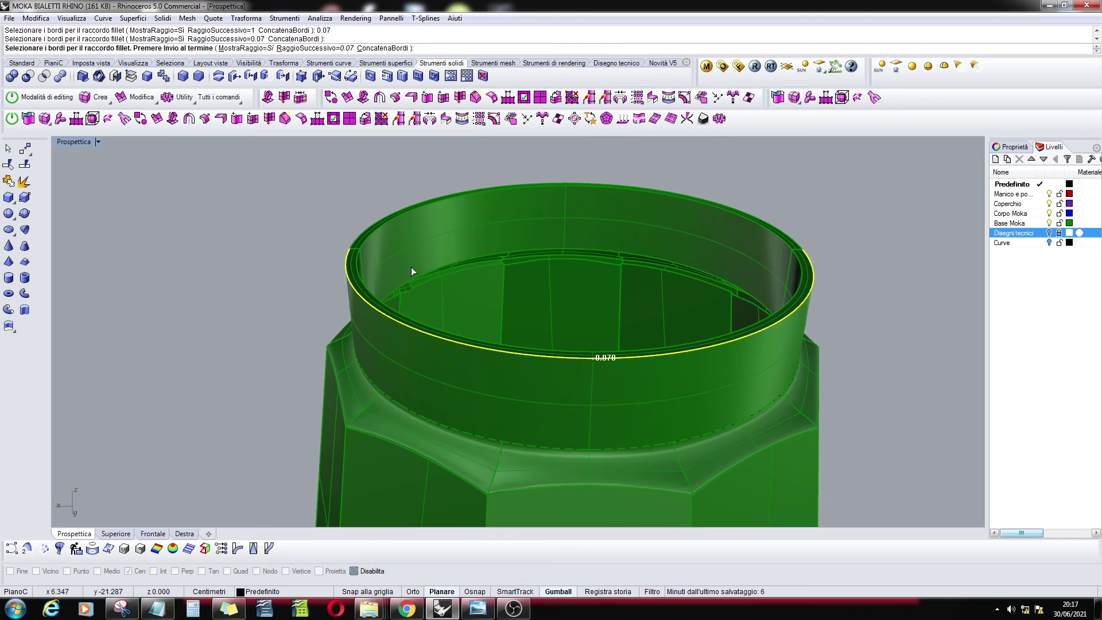
click(399, 209)
click(402, 214)
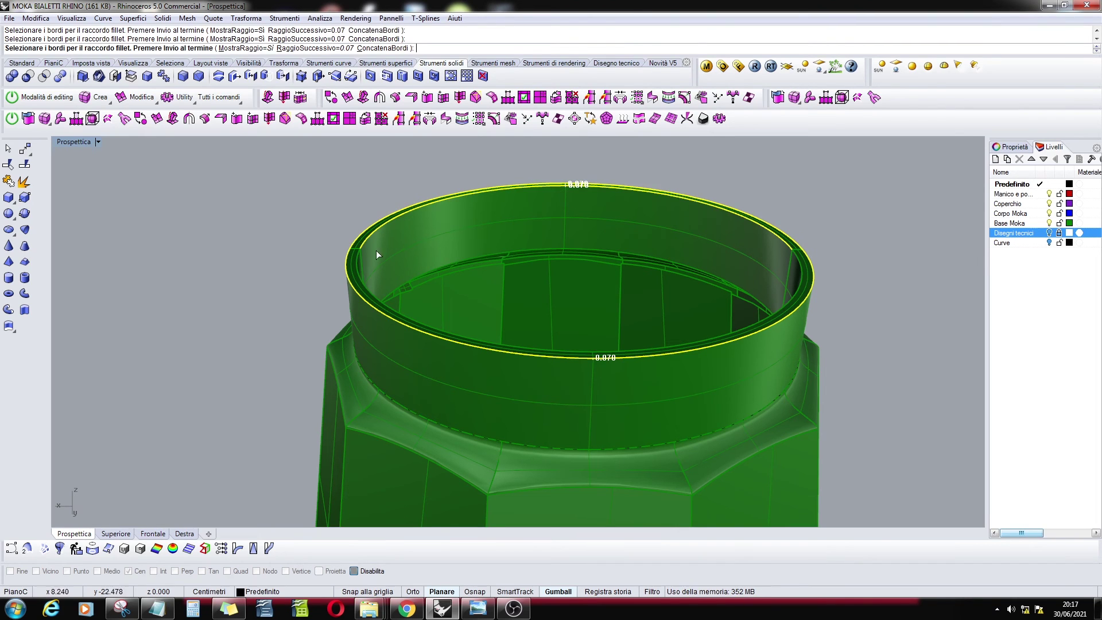
click(357, 266)
key(Return)
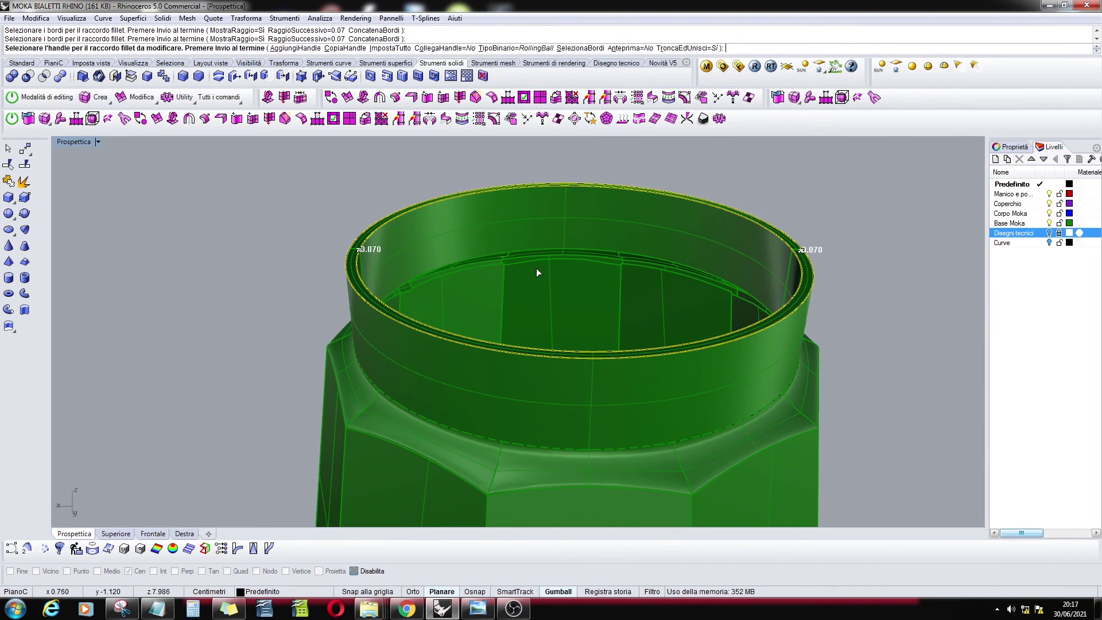
key(Return)
scroll(346, 280, up, 3)
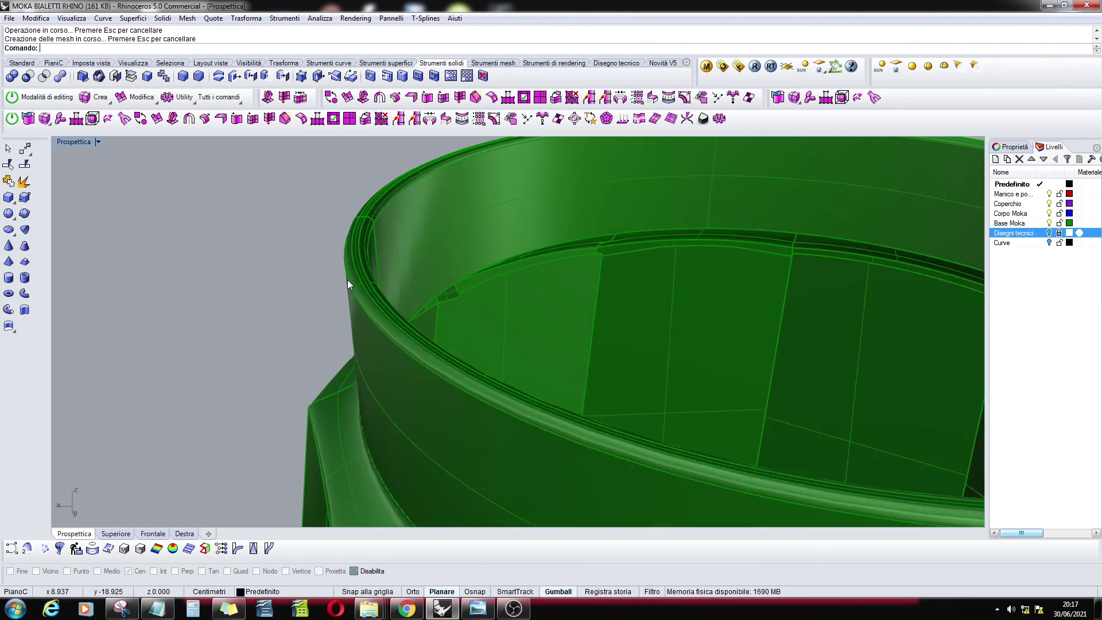
shift+right_drag(435, 331, 426, 320)
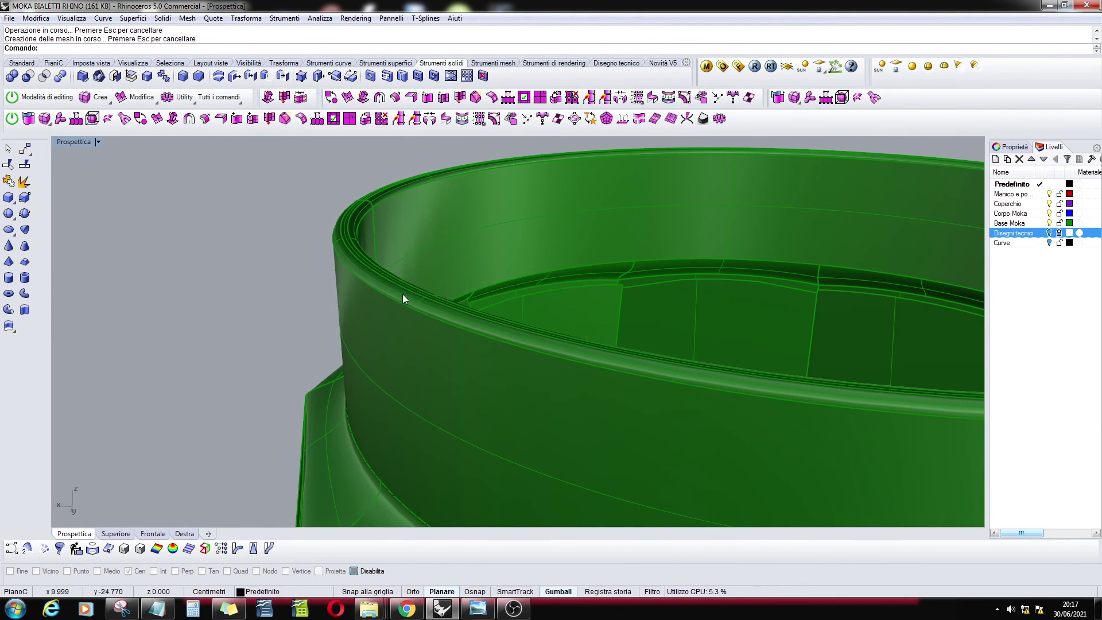
key(ctrl+z)
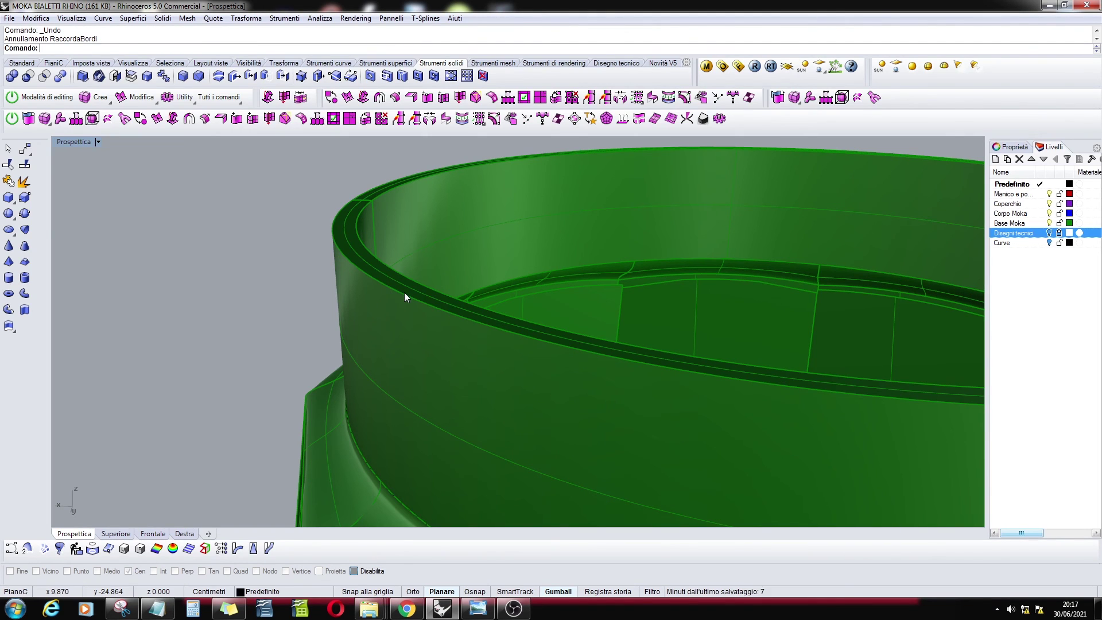
Fillet the outer top edge of the neck rim with a 0.05 cm radius, selecting it as chained edges.
right_click(405, 297)
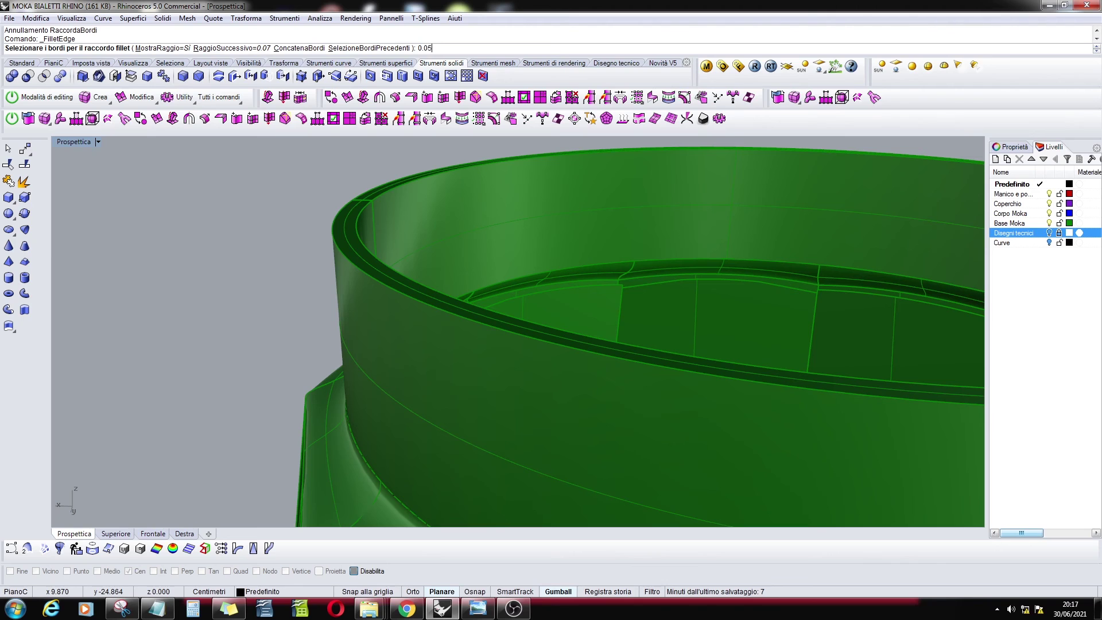
text(0.05)
key(Return)
click(301, 48)
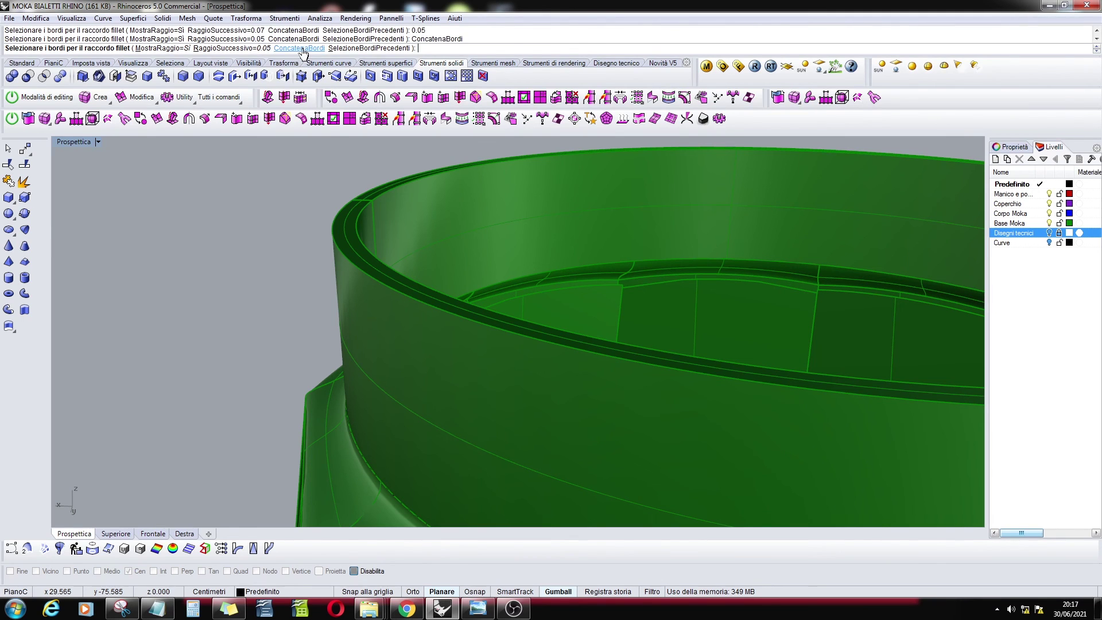
click(336, 244)
key(Return)
key(Return)
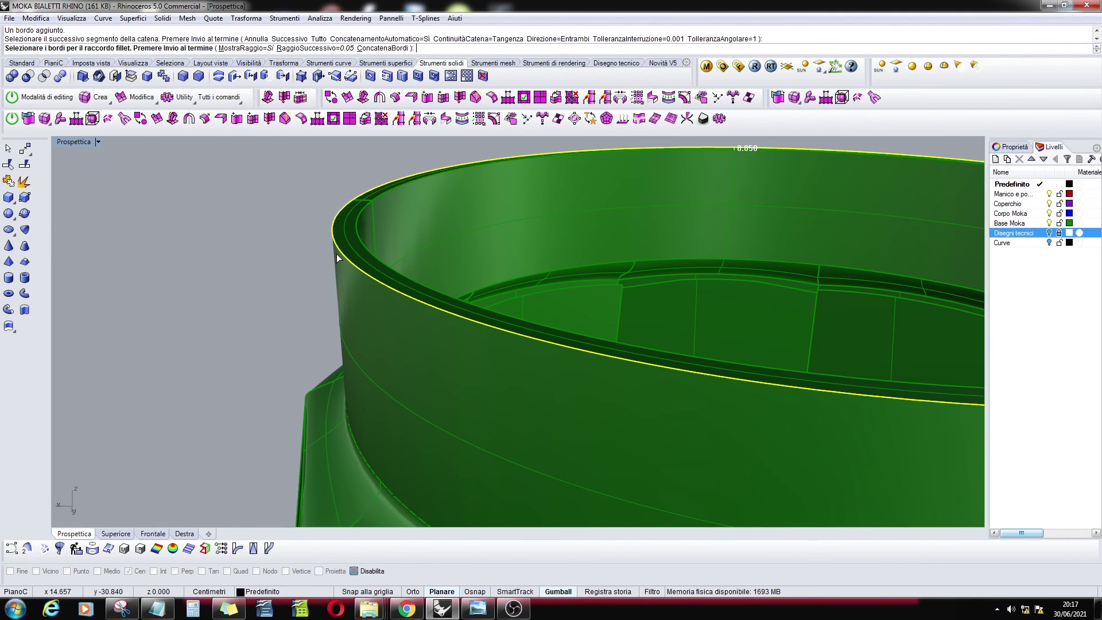
key(Return)
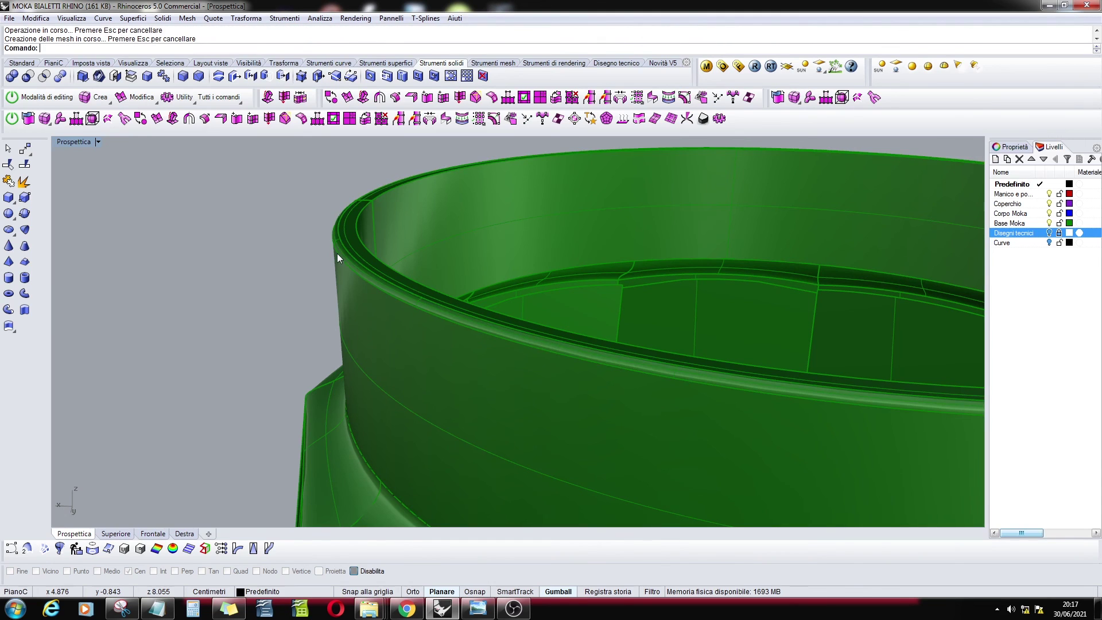
Fillet the inner top edge of the neck rim with the same 0.05 cm radius, using chained edge selection.
key(Return)
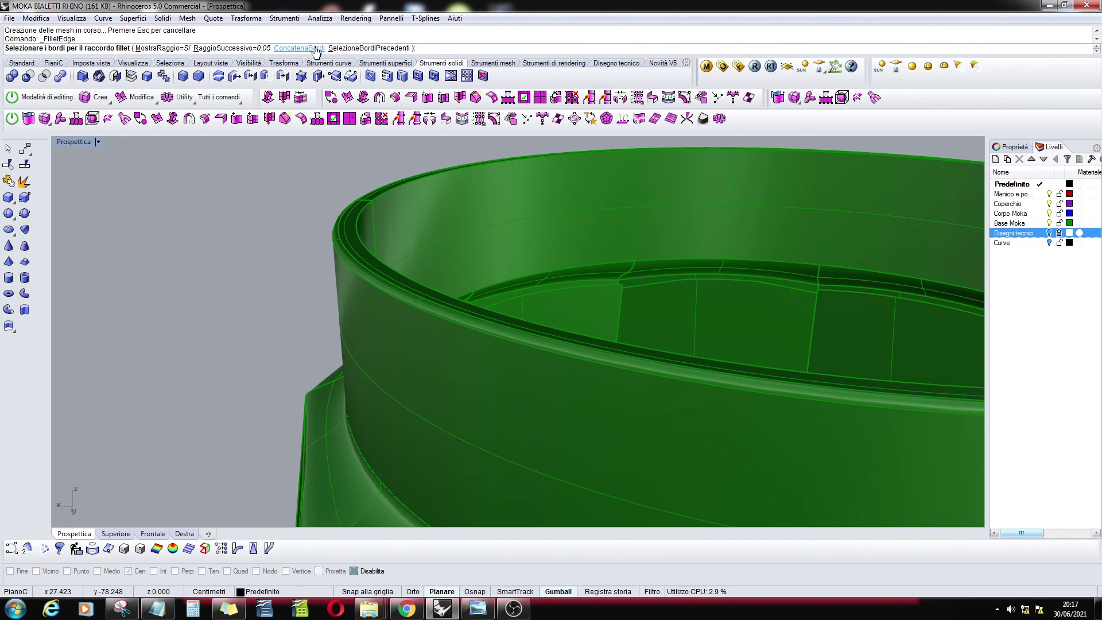
text(c)
key(Return)
click(360, 223)
key(Return)
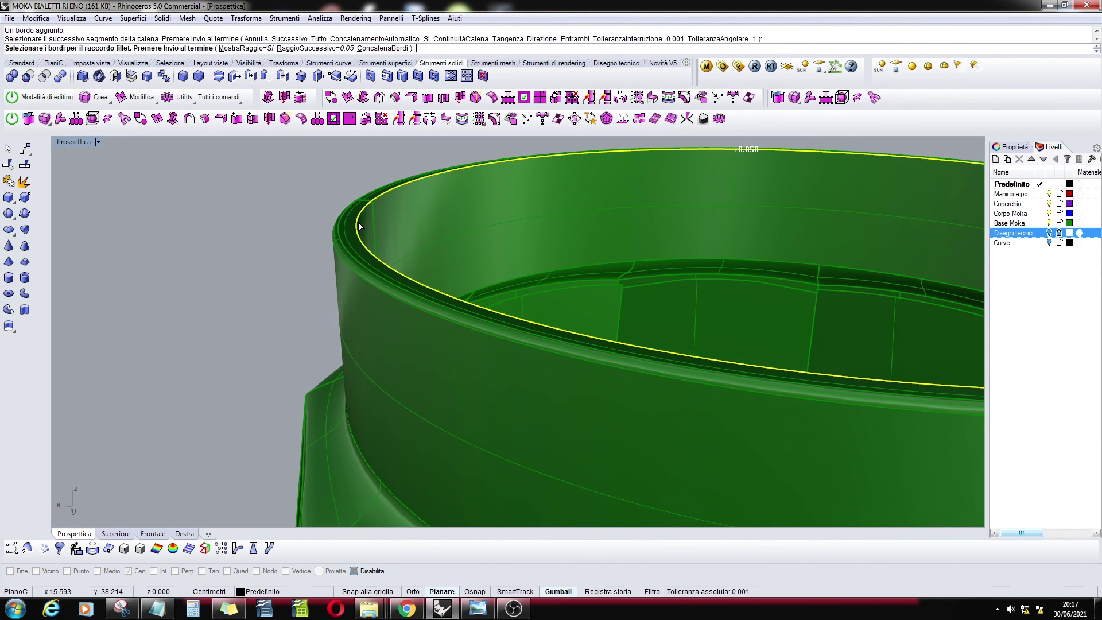
key(Return)
key(Return)
Check the whole filleted base in perspective and save the model file.
scroll(382, 264, down, 5)
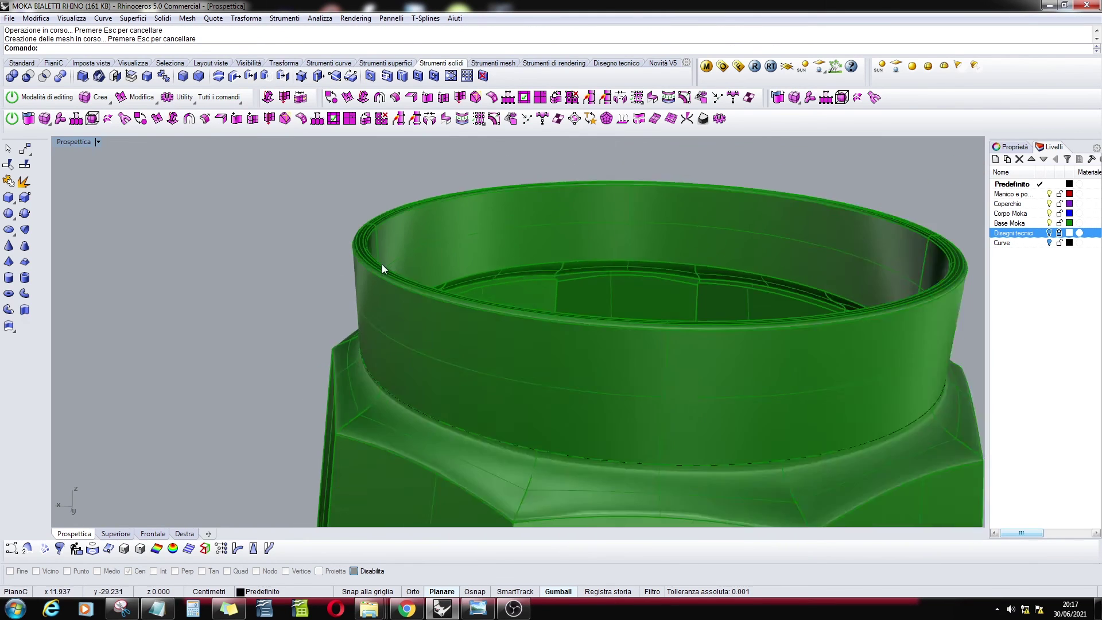
right_drag(734, 281, 460, 344)
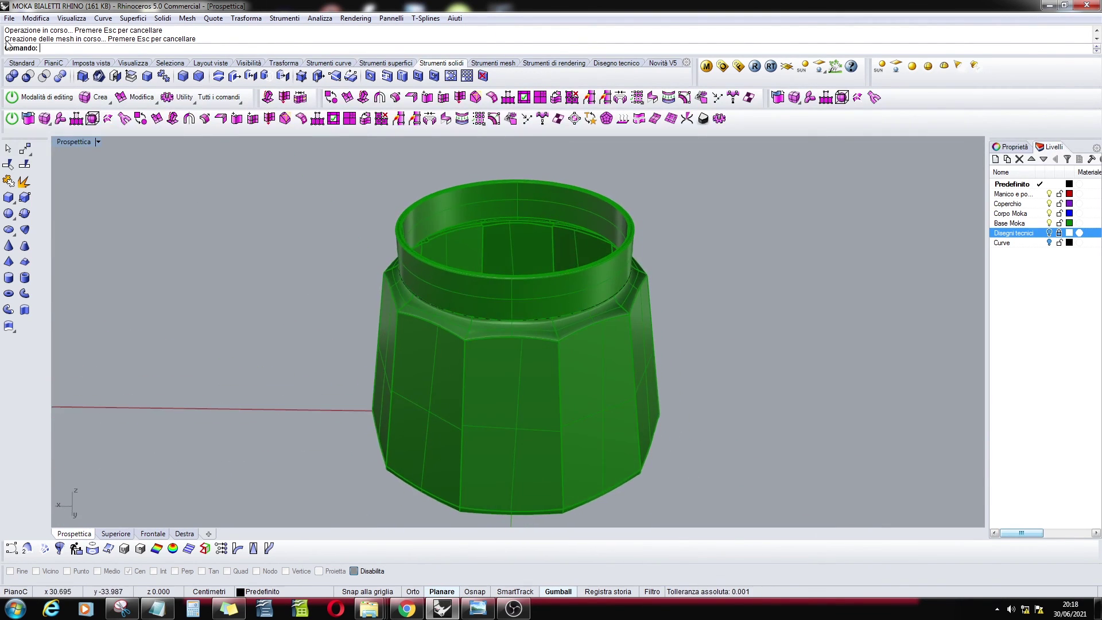
click(21, 63)
click(44, 75)
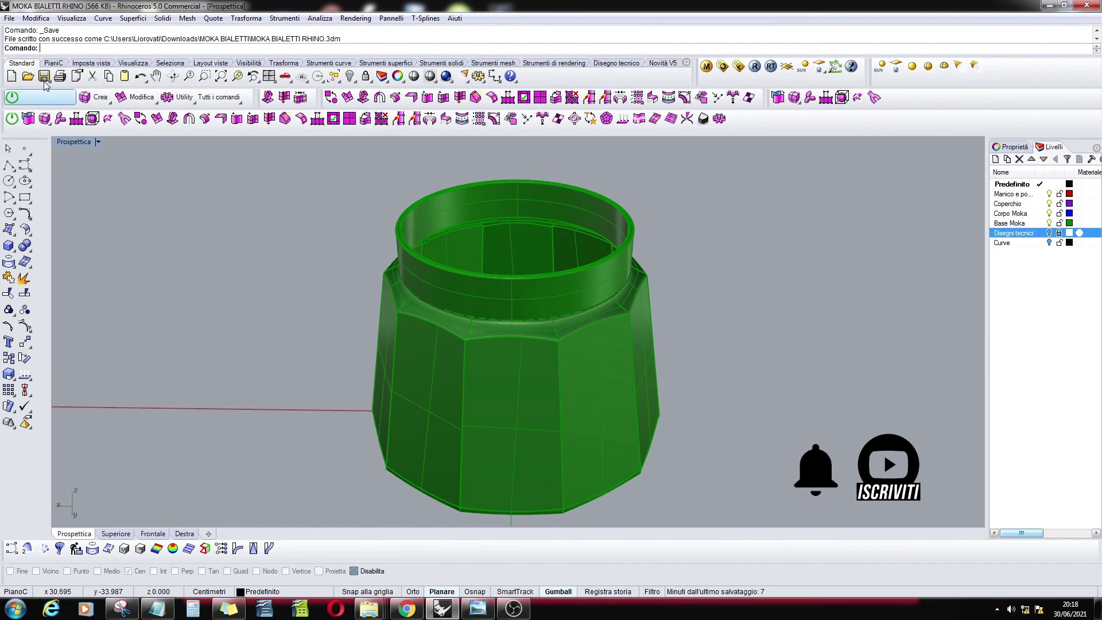
right_drag(480, 303, 603, 291)
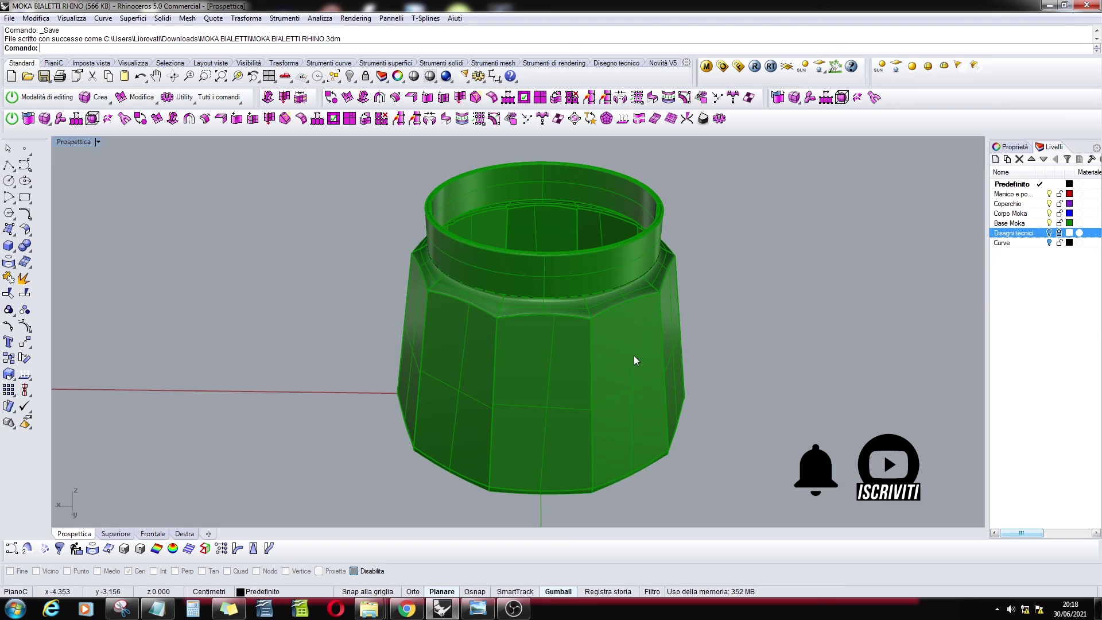
right_drag(635, 360, 693, 333)
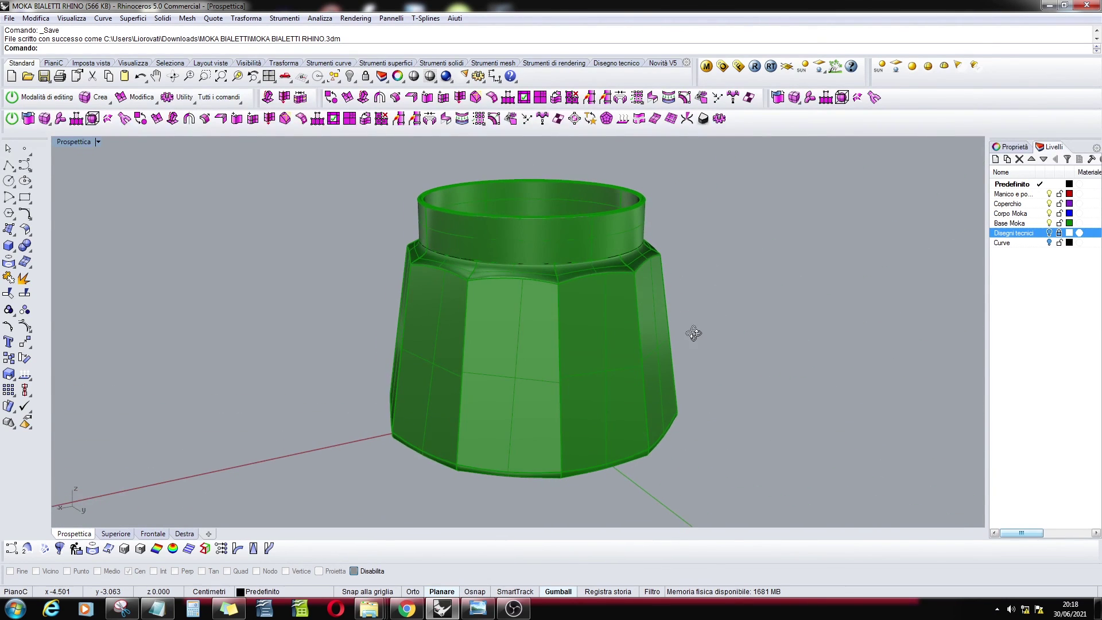